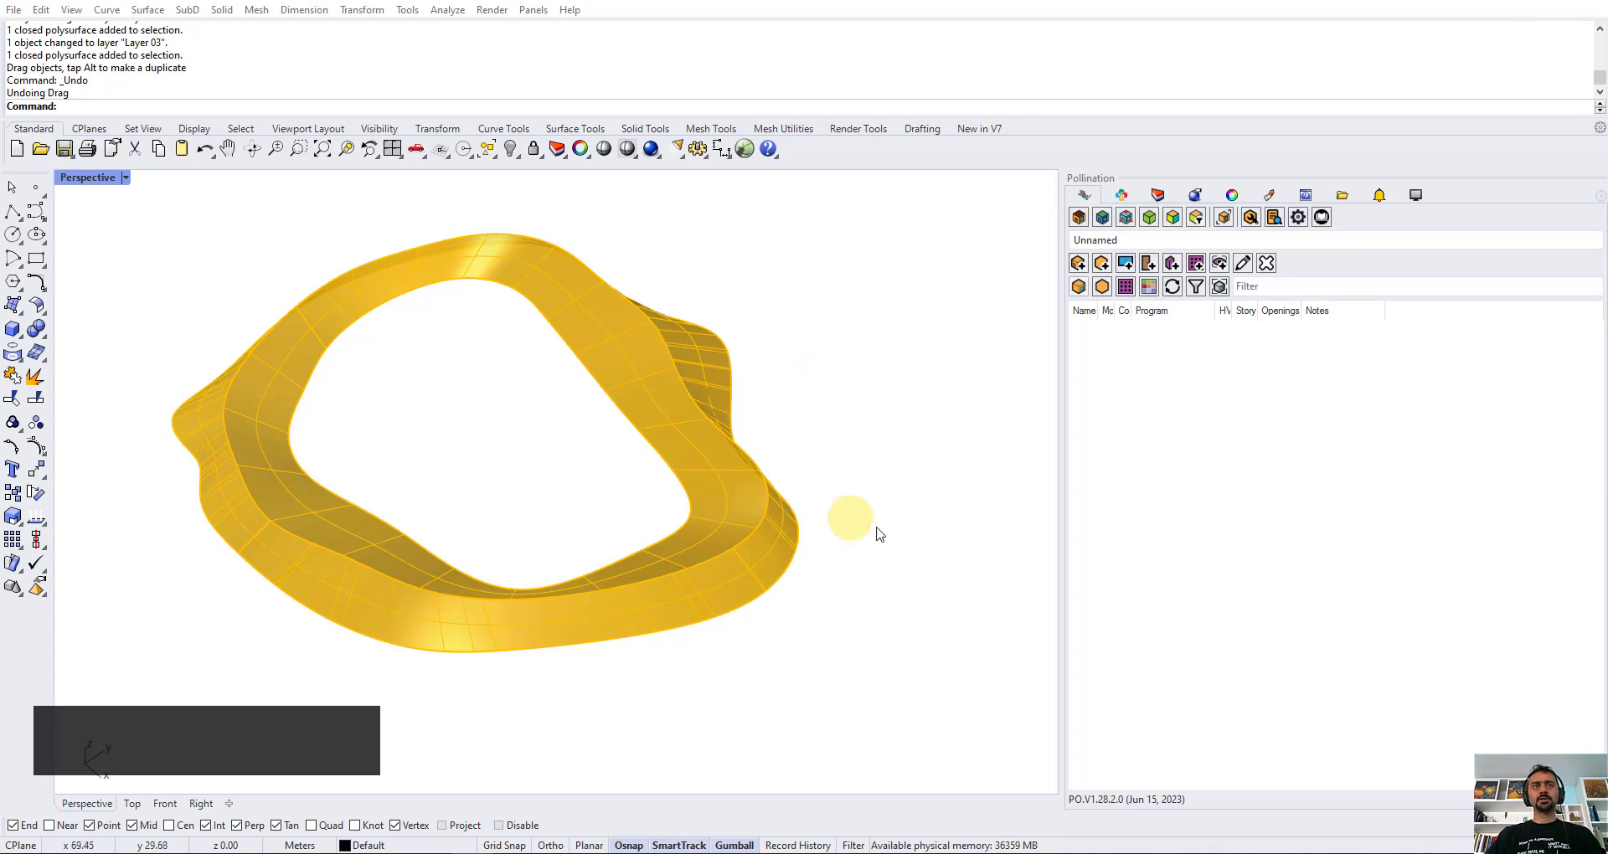
# - Examine the ring-shaped polysurface from several angles and review the available Pollination shade types
pyautogui.moveTo(871, 530); pyautogui.dragTo(650, 499, button='right')
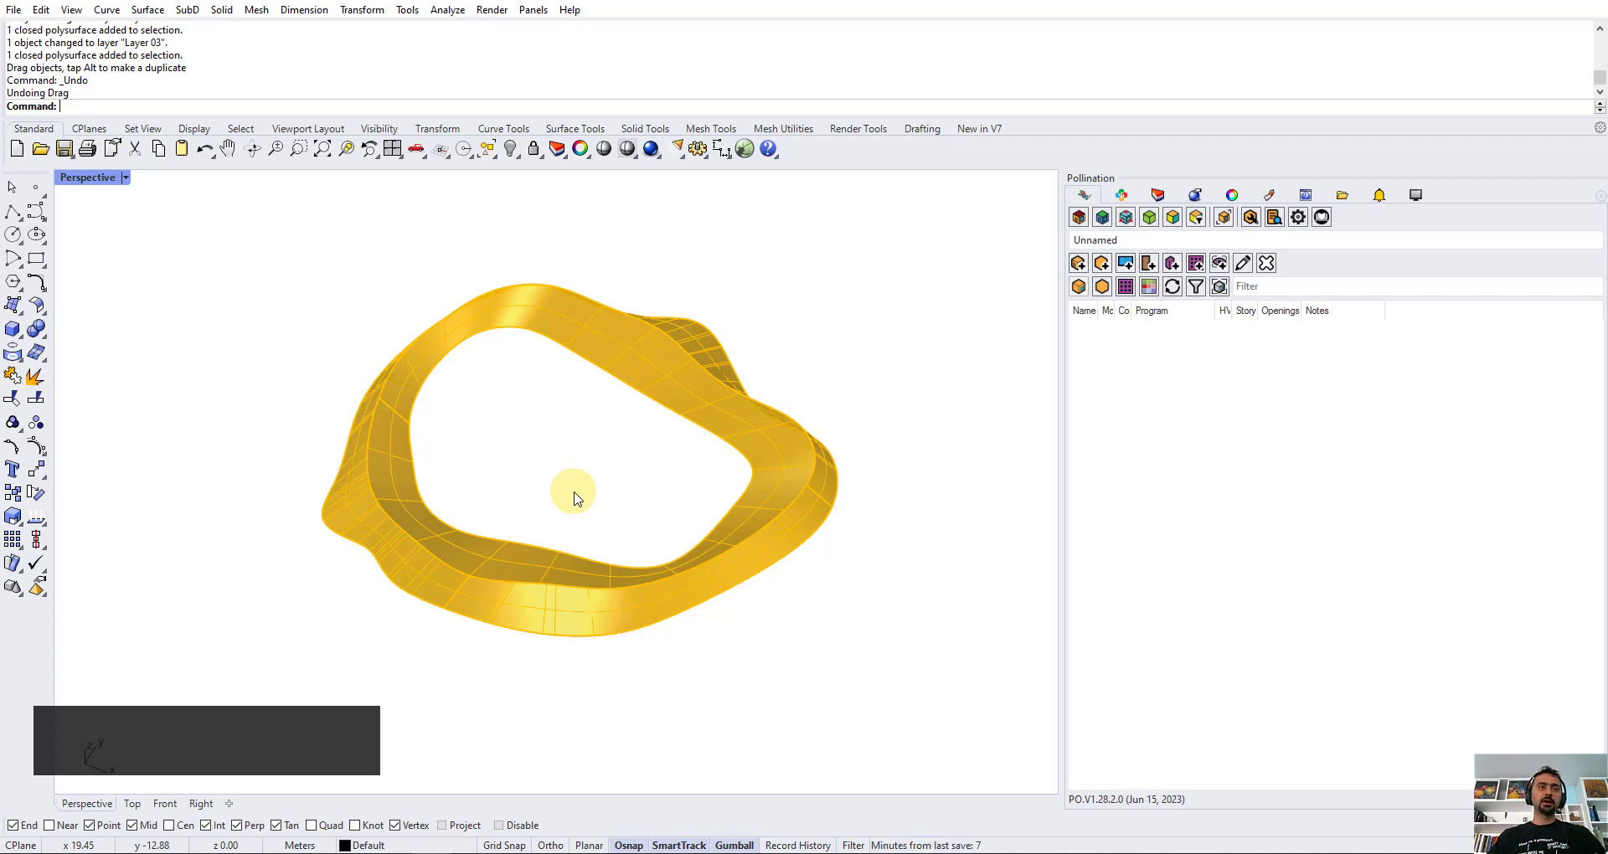
pyautogui.scroll(3, 575, 511)
pyautogui.click(575, 614)
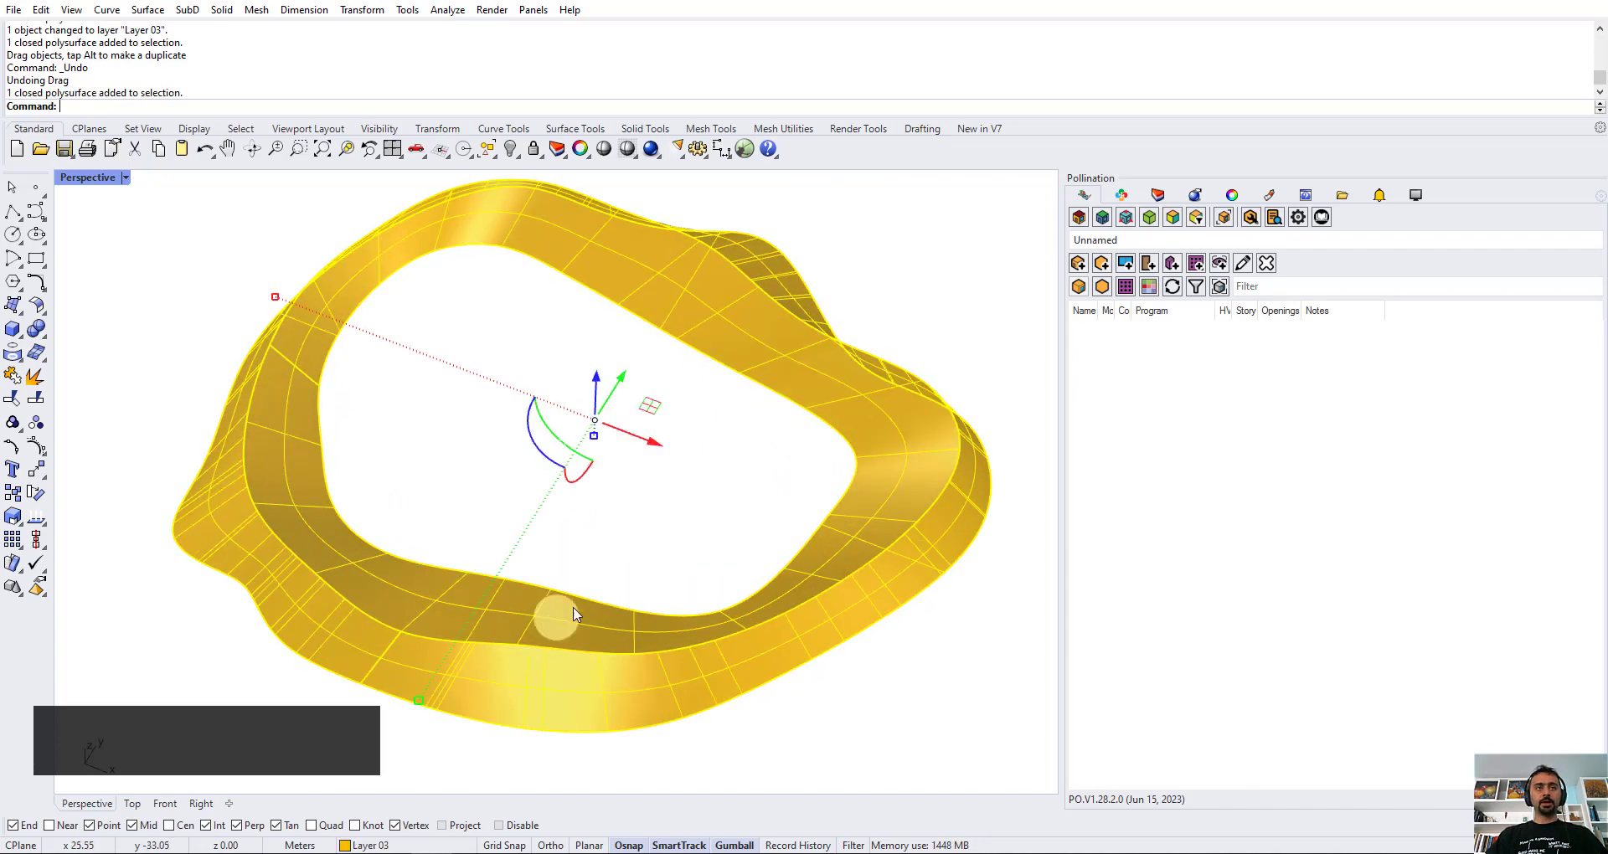
pyautogui.moveTo(575, 614); pyautogui.dragTo(587, 526, button='right')
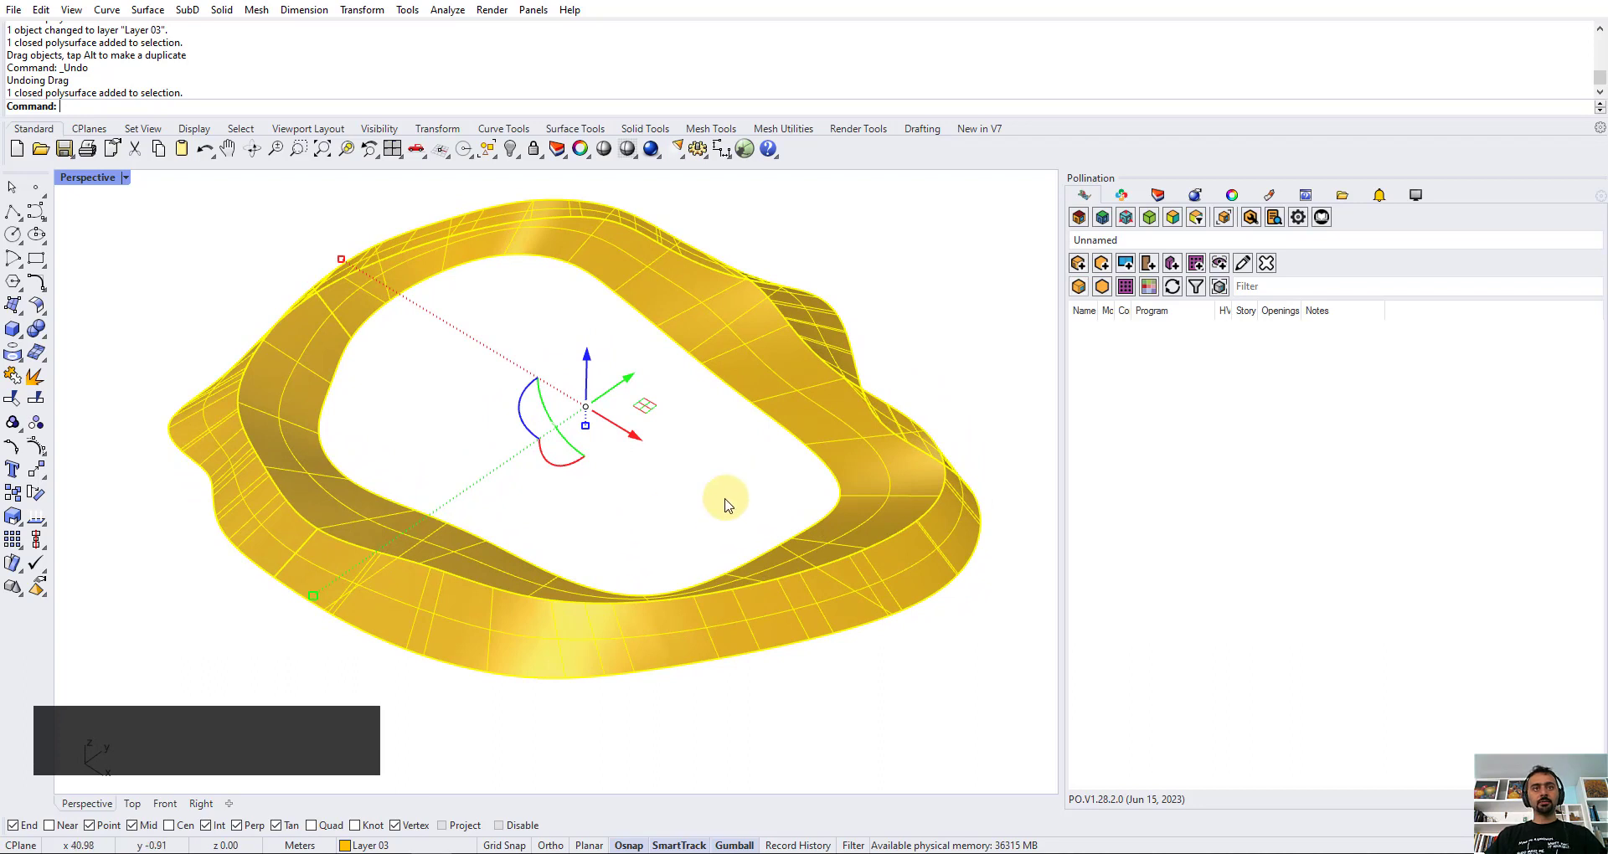
pyautogui.click(726, 504)
pyautogui.moveTo(717, 494); pyautogui.dragTo(808, 559, button='right')
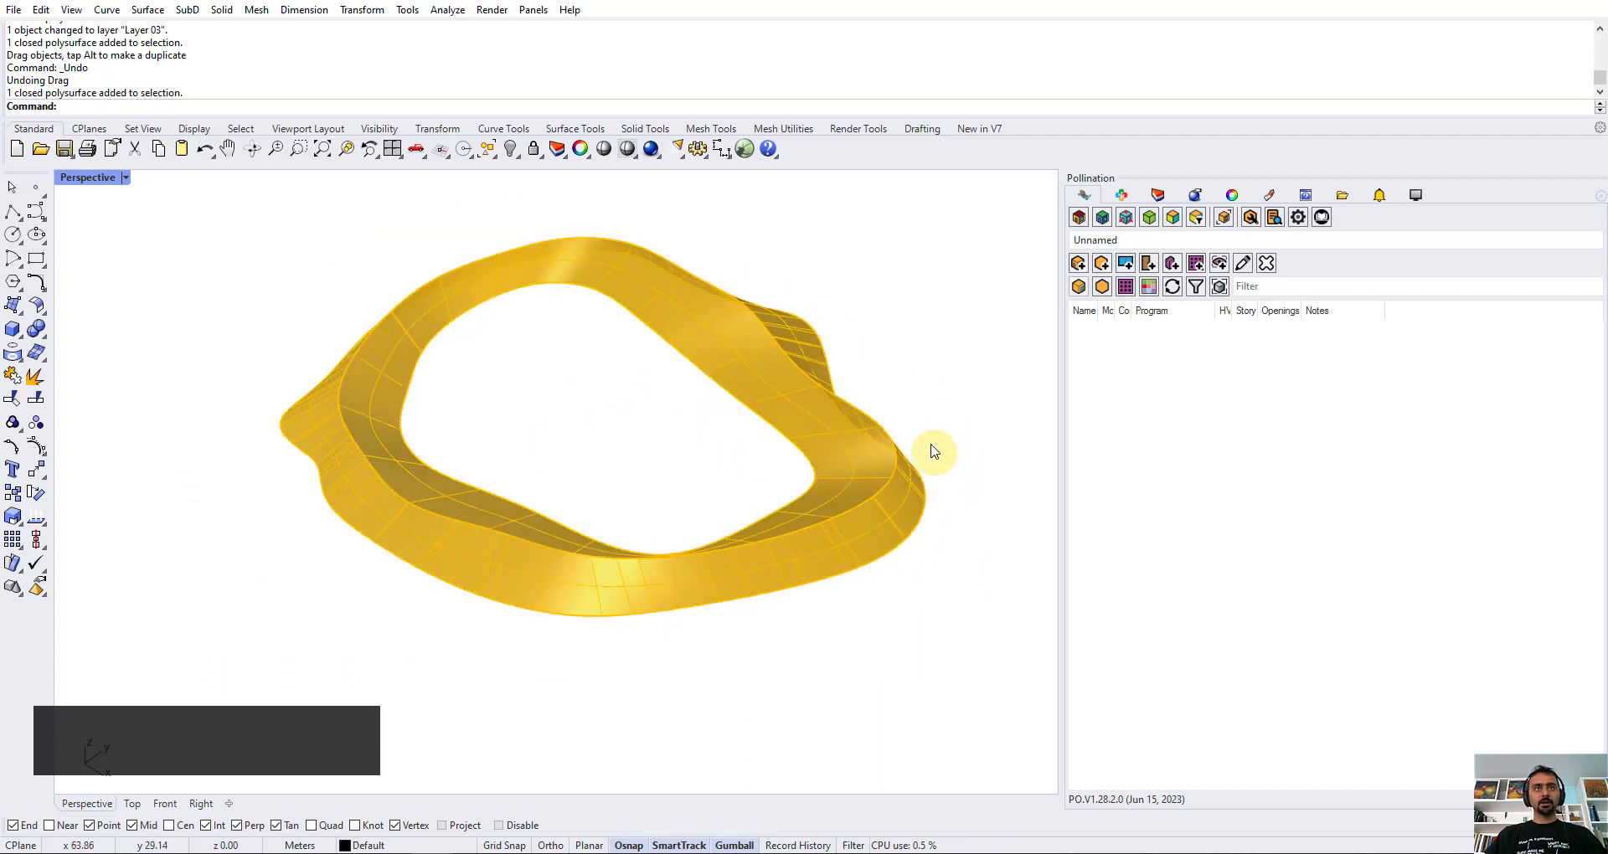
pyautogui.click(1172, 264)
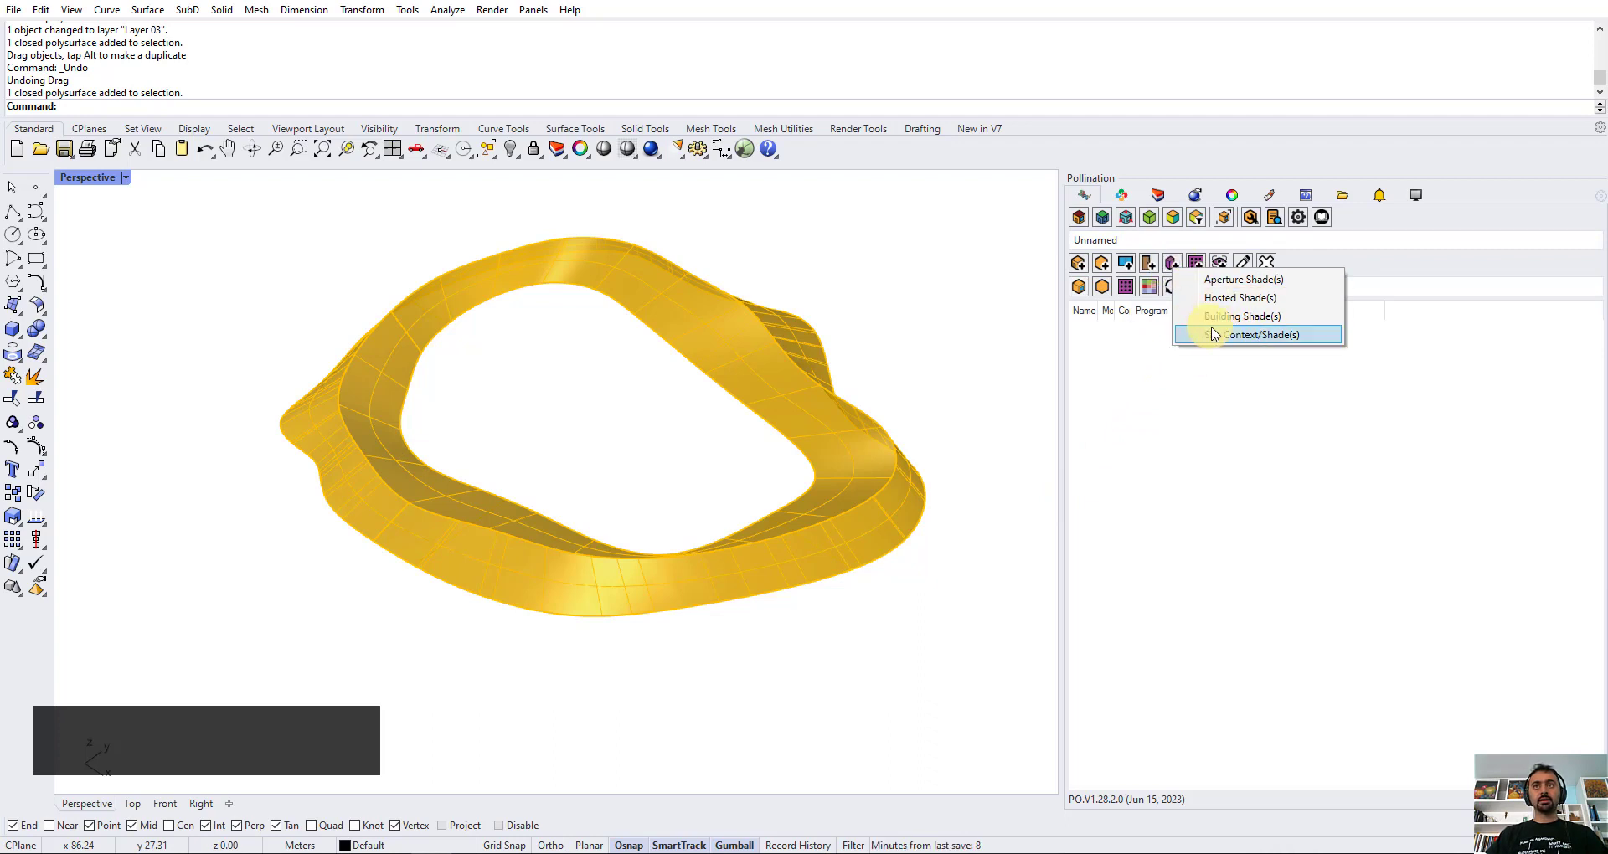
pyautogui.click(880, 285)
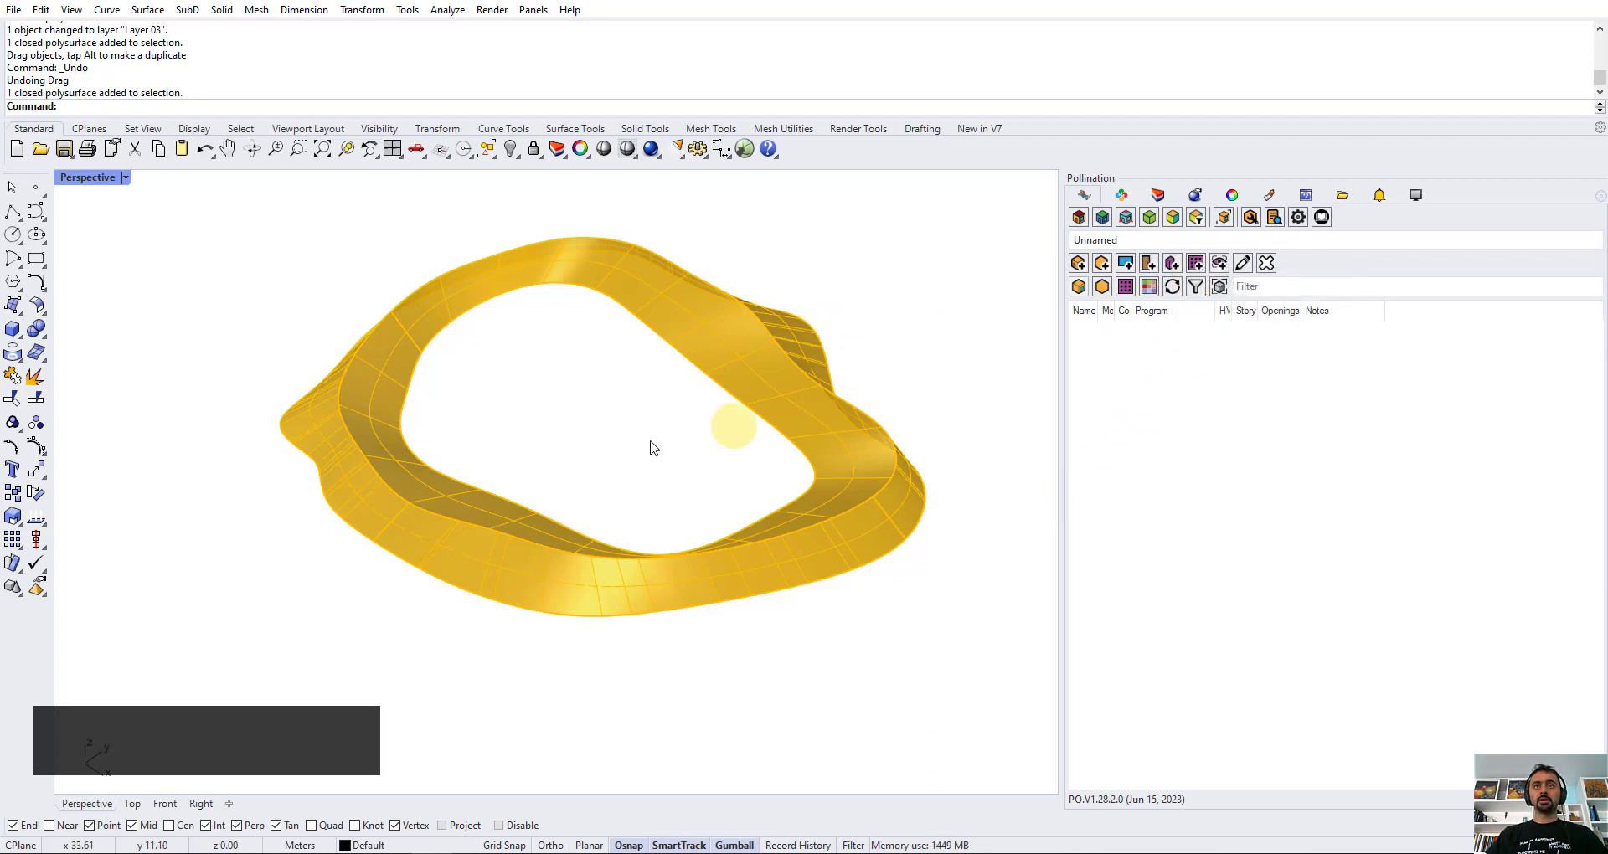
pyautogui.moveTo(578, 459); pyautogui.dragTo(611, 444, button='right')
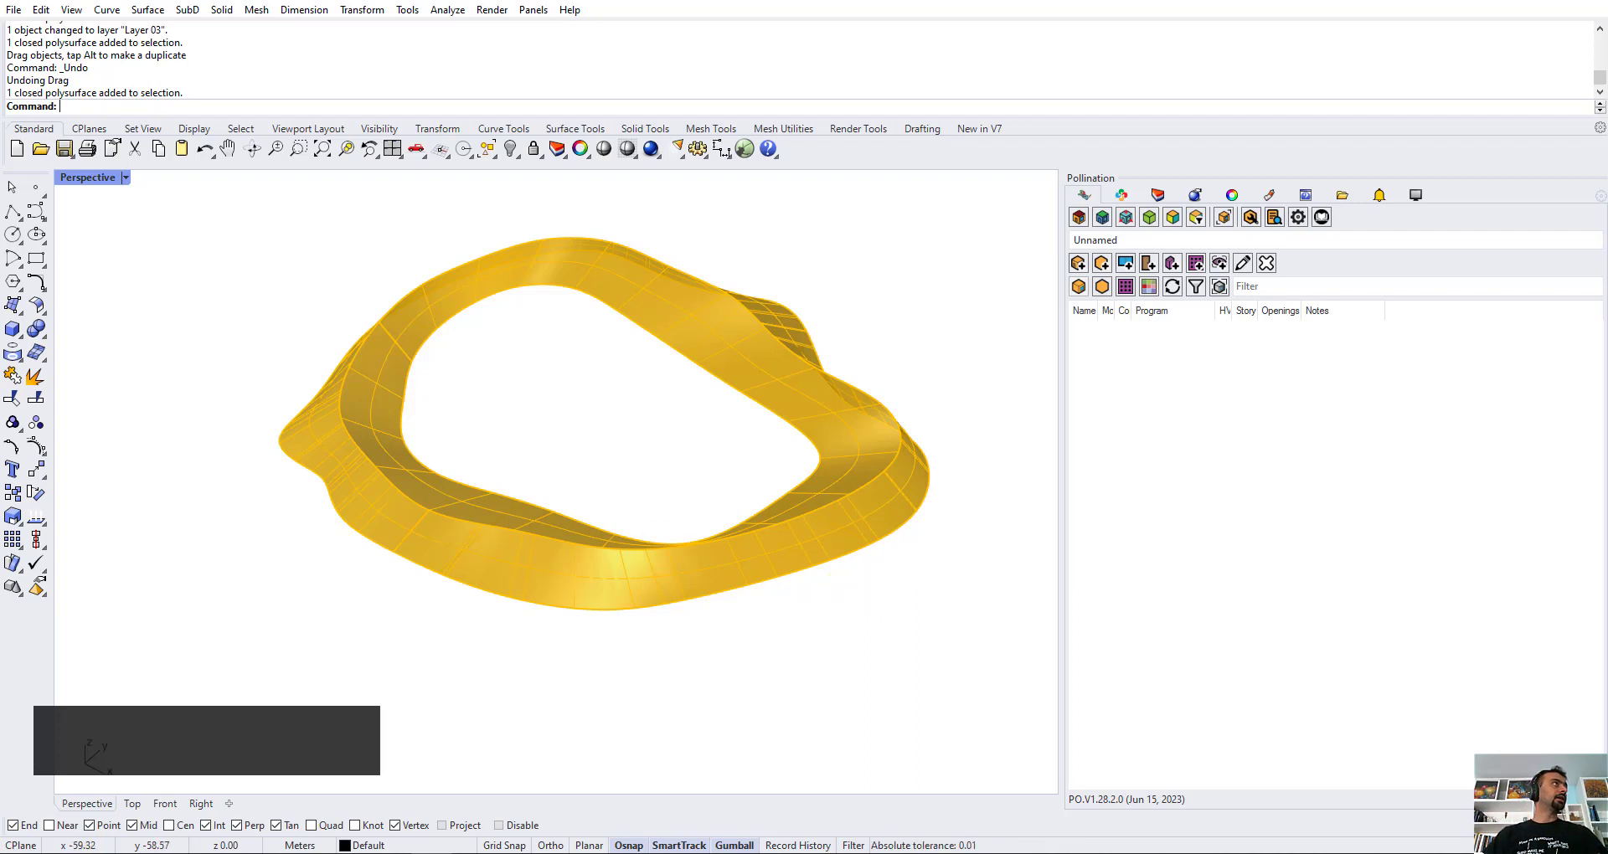
# - Switch to the Grasshopper definition export_complex_shade and tile its window beside the Rhino viewport
pyautogui.moveTo(2, 159); pyautogui.dragTo(1011, 1)
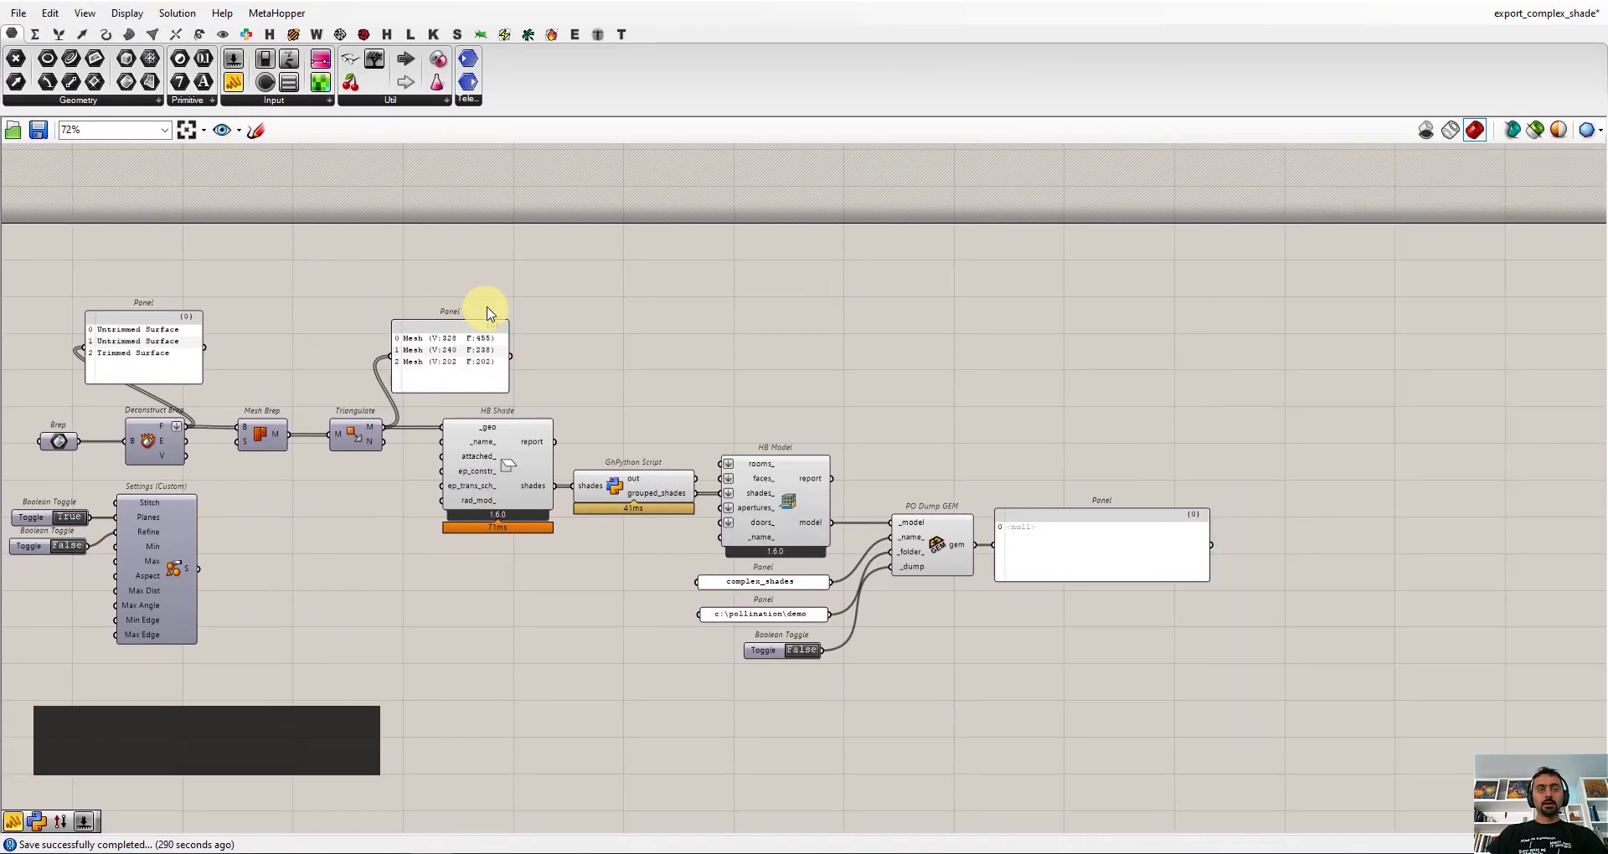
pyautogui.moveTo(490, 312); pyautogui.dragTo(727, 290, button='right')
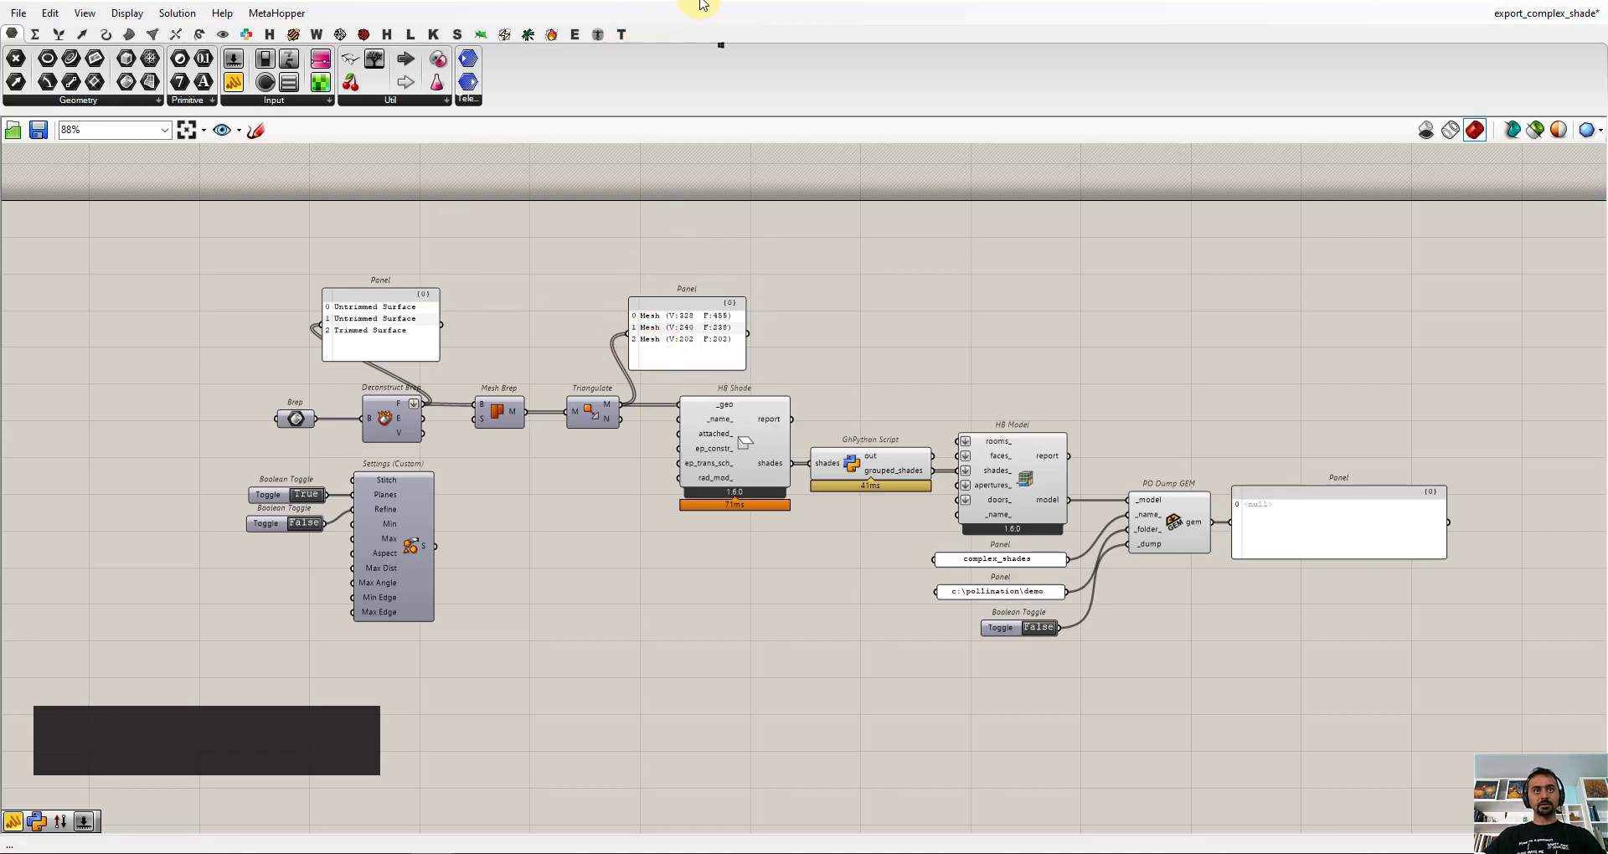
pyautogui.press('super+Right')
# - Reference the ring-shaped polysurface as the single geometry of the Brep parameter
pyautogui.moveTo(1137, 681); pyautogui.dragTo(962, 631, button='right')
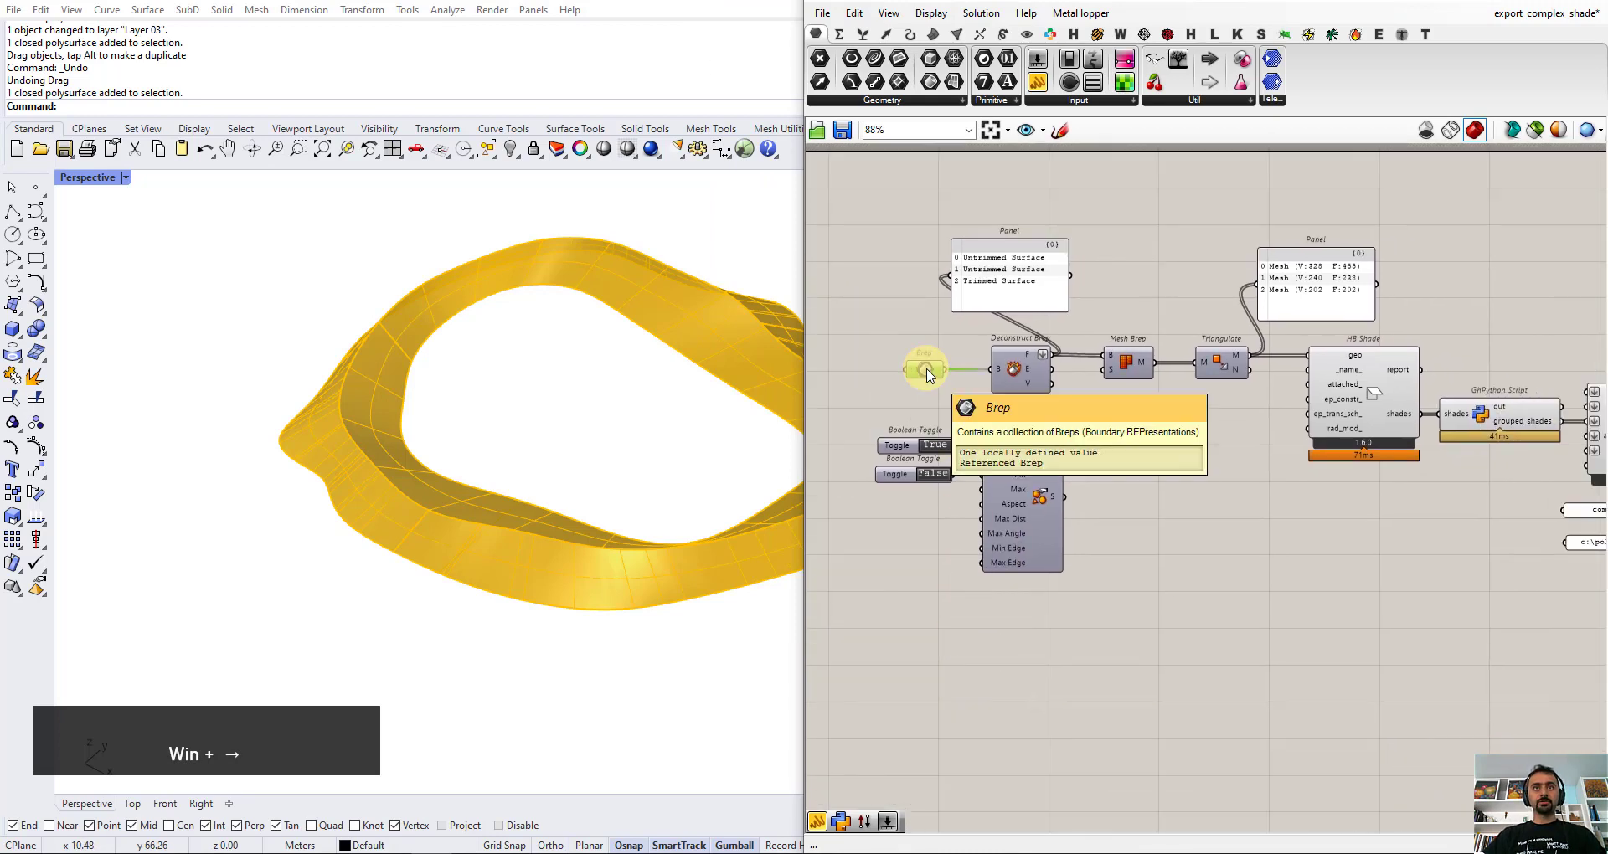
pyautogui.rightClick(925, 371)
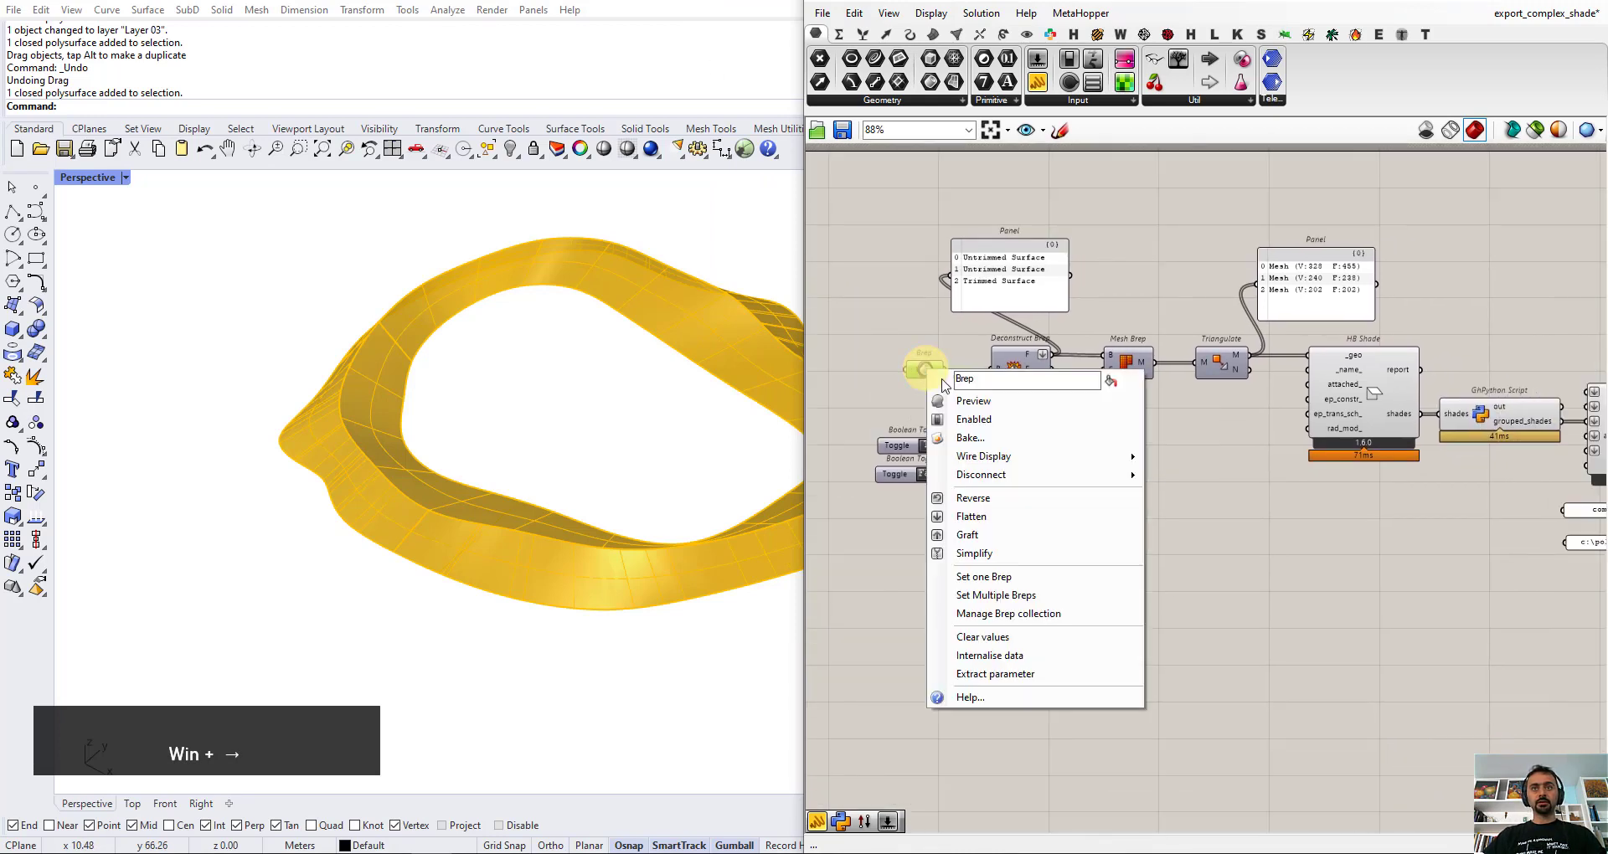
pyautogui.click(1017, 577)
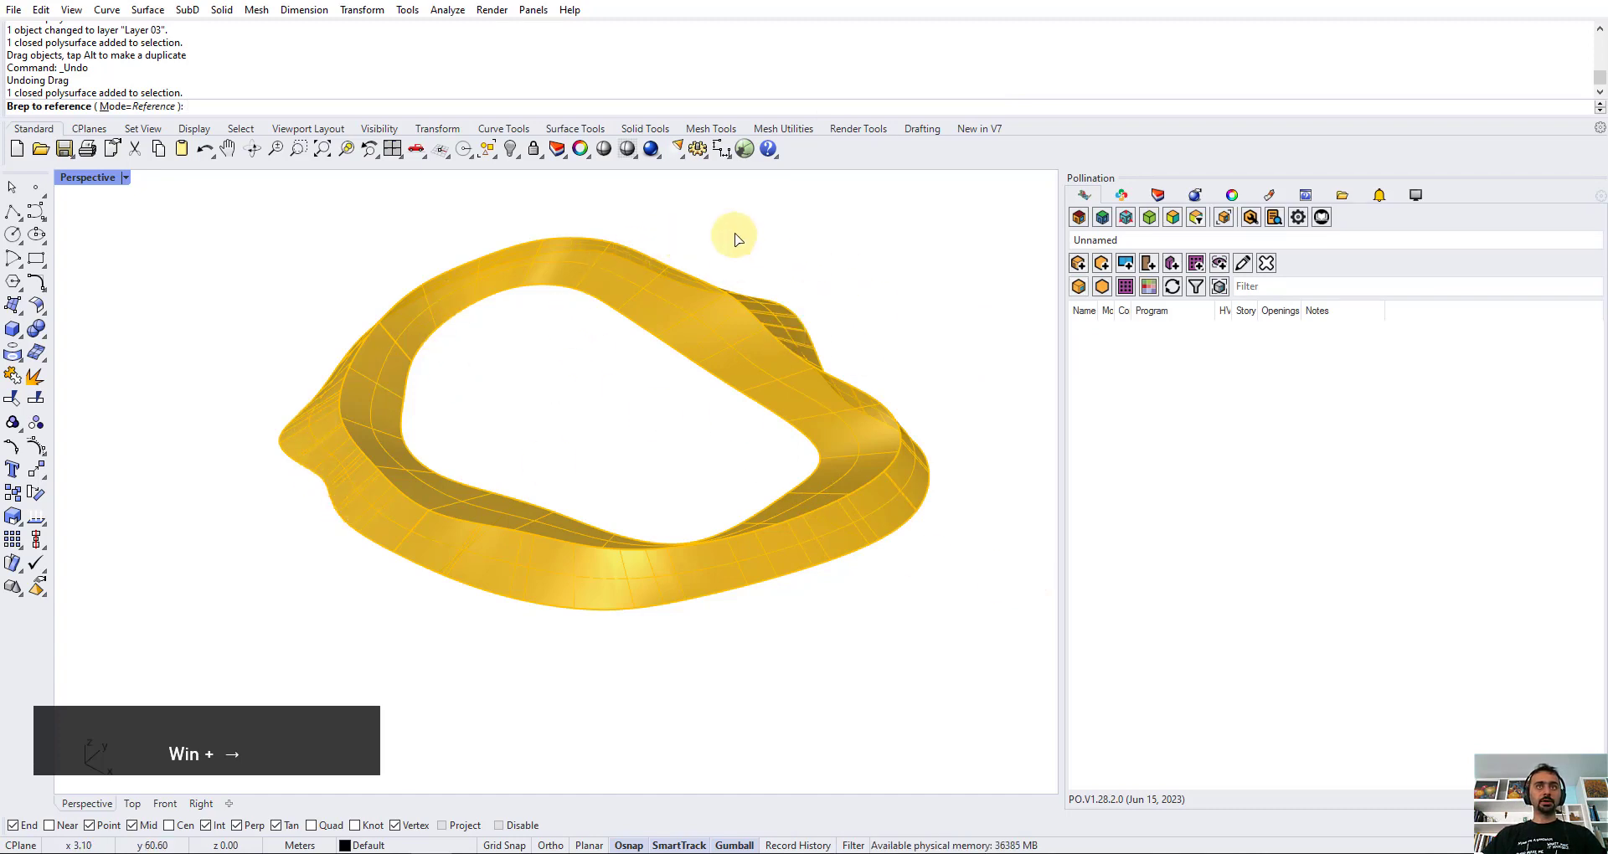
pyautogui.click(682, 325)
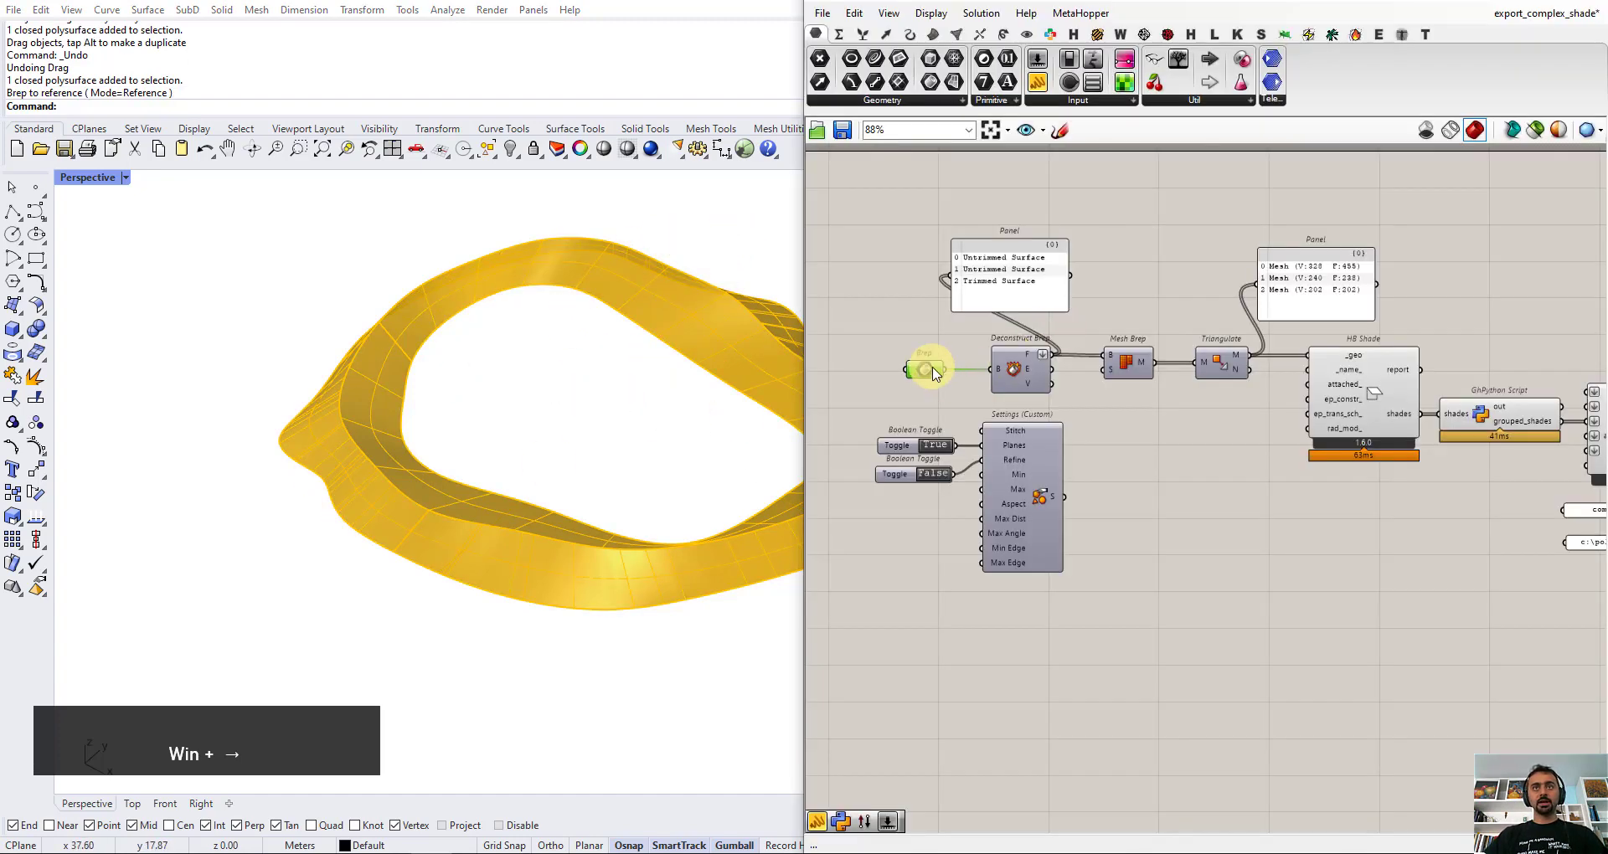
pyautogui.moveTo(935, 374)
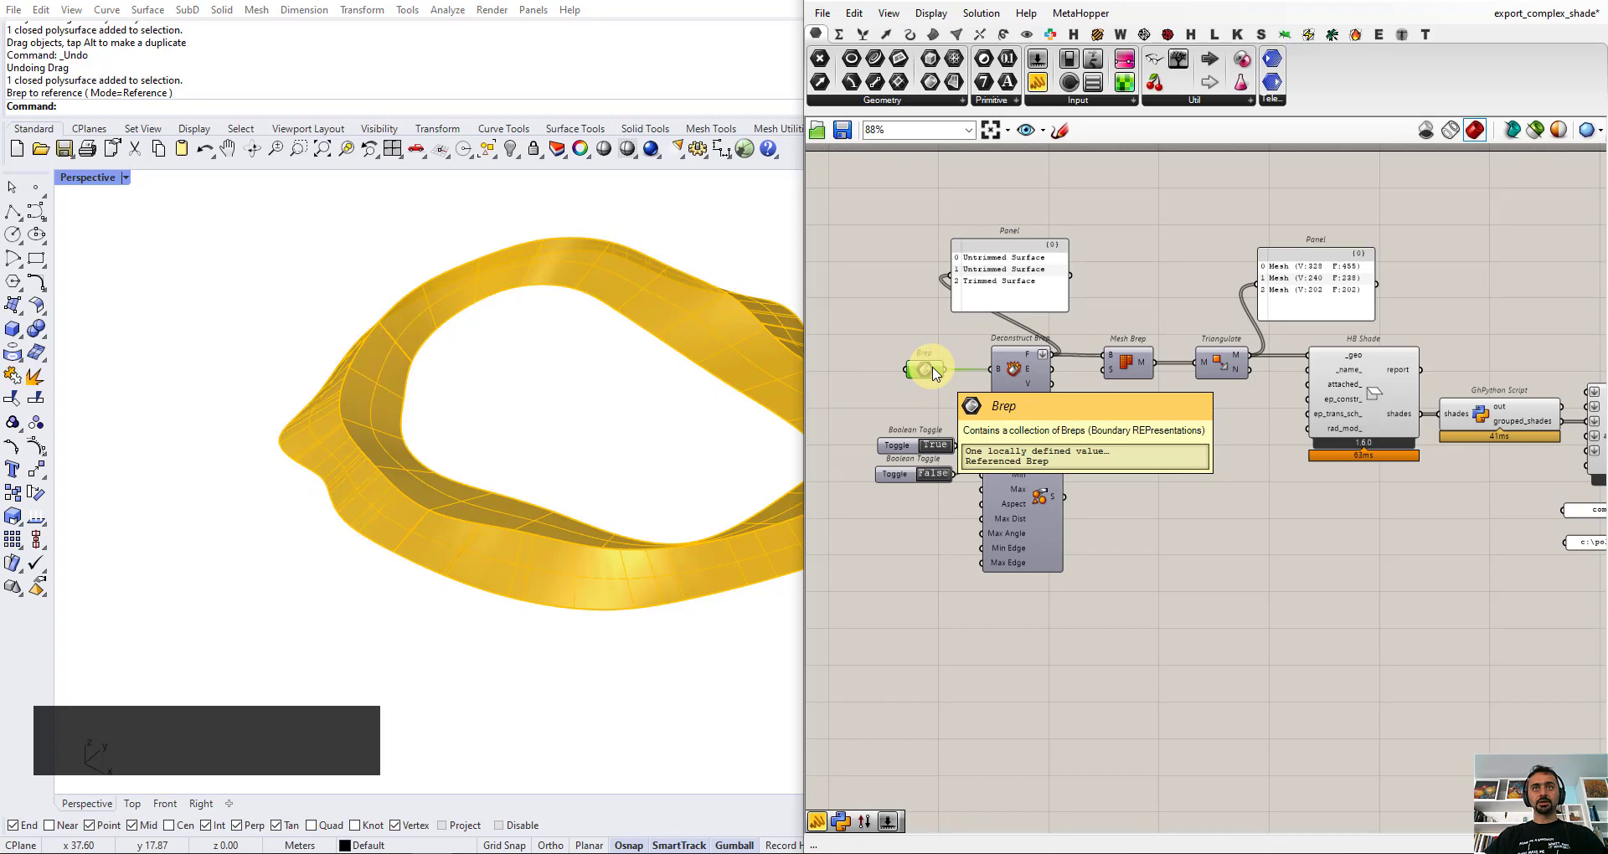
# - Try wiring the Brep directly into Mesh Brep's B input, and restore the connection from Deconstruct Brep's faces output
pyautogui.scroll(3, 1013, 373)
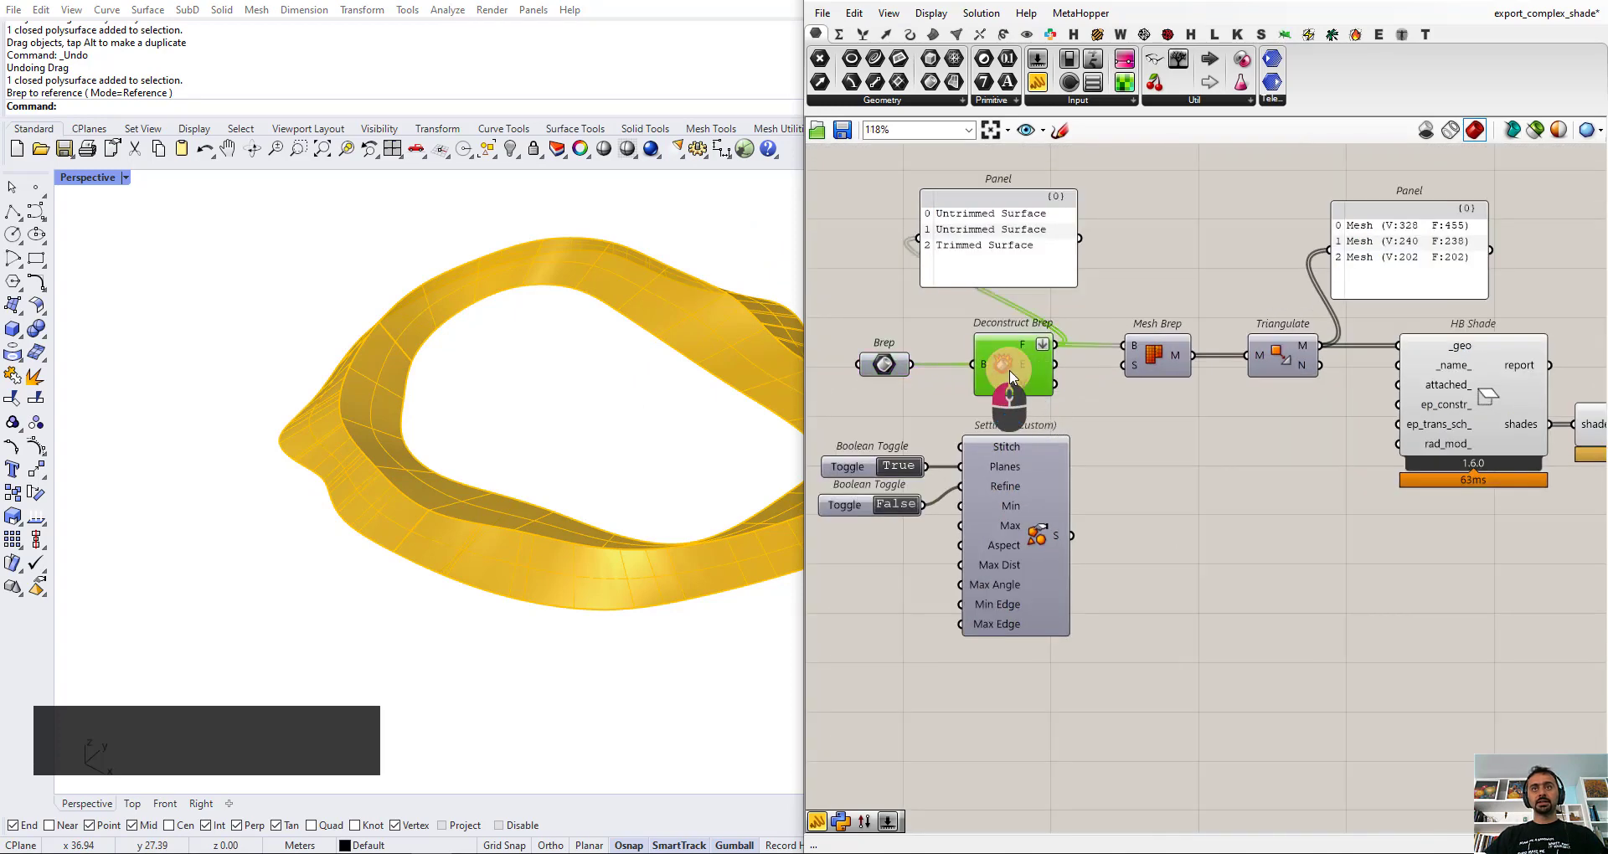
pyautogui.moveTo(1013, 377)
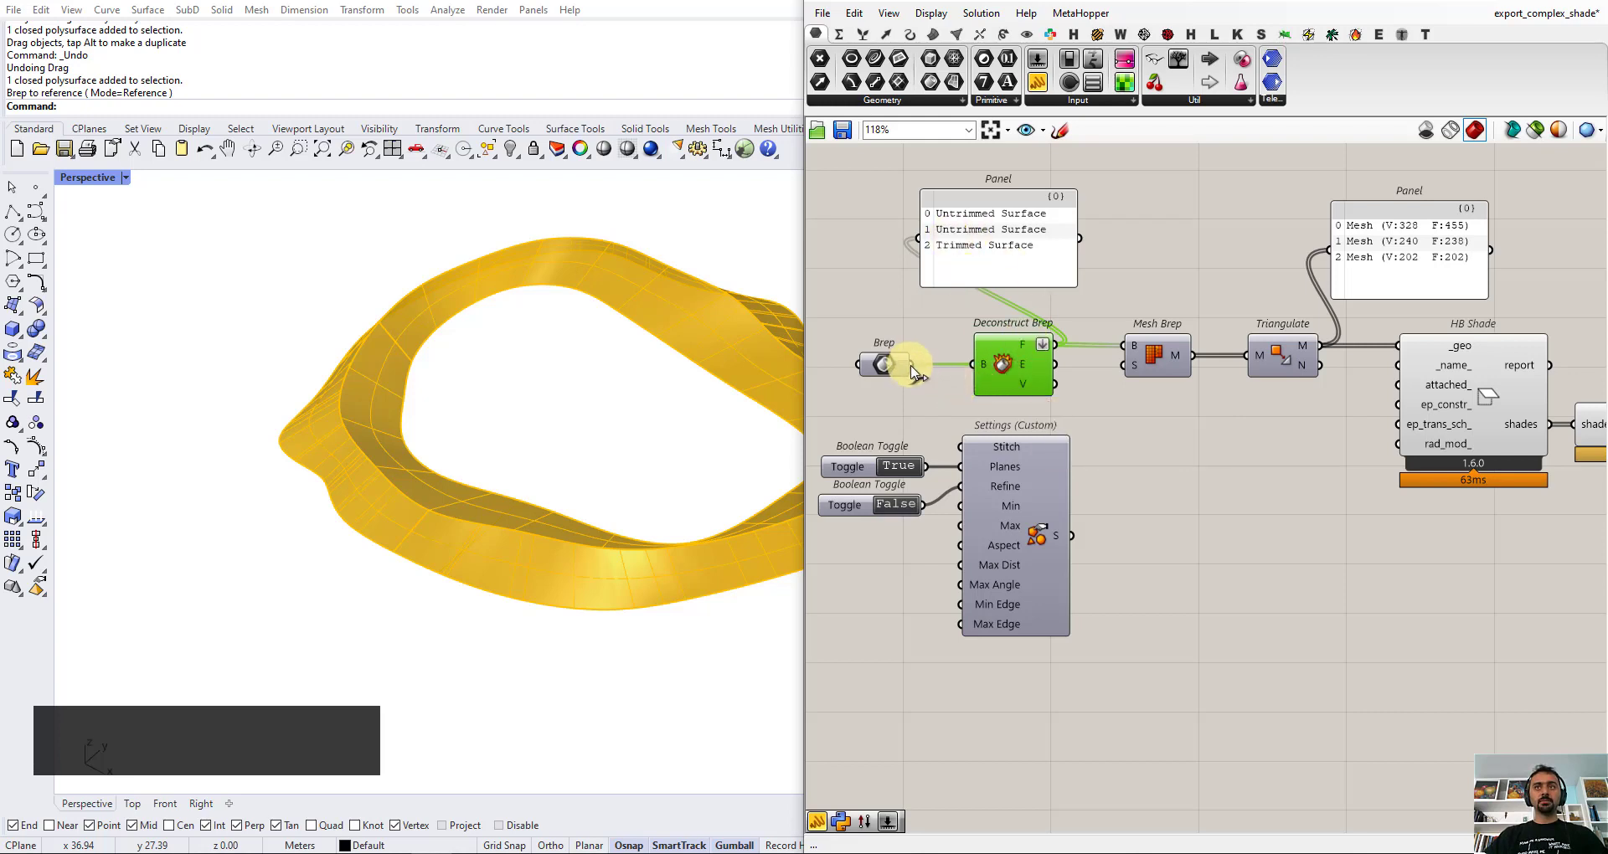
pyautogui.moveTo(911, 365); pyautogui.dragTo(1137, 350)
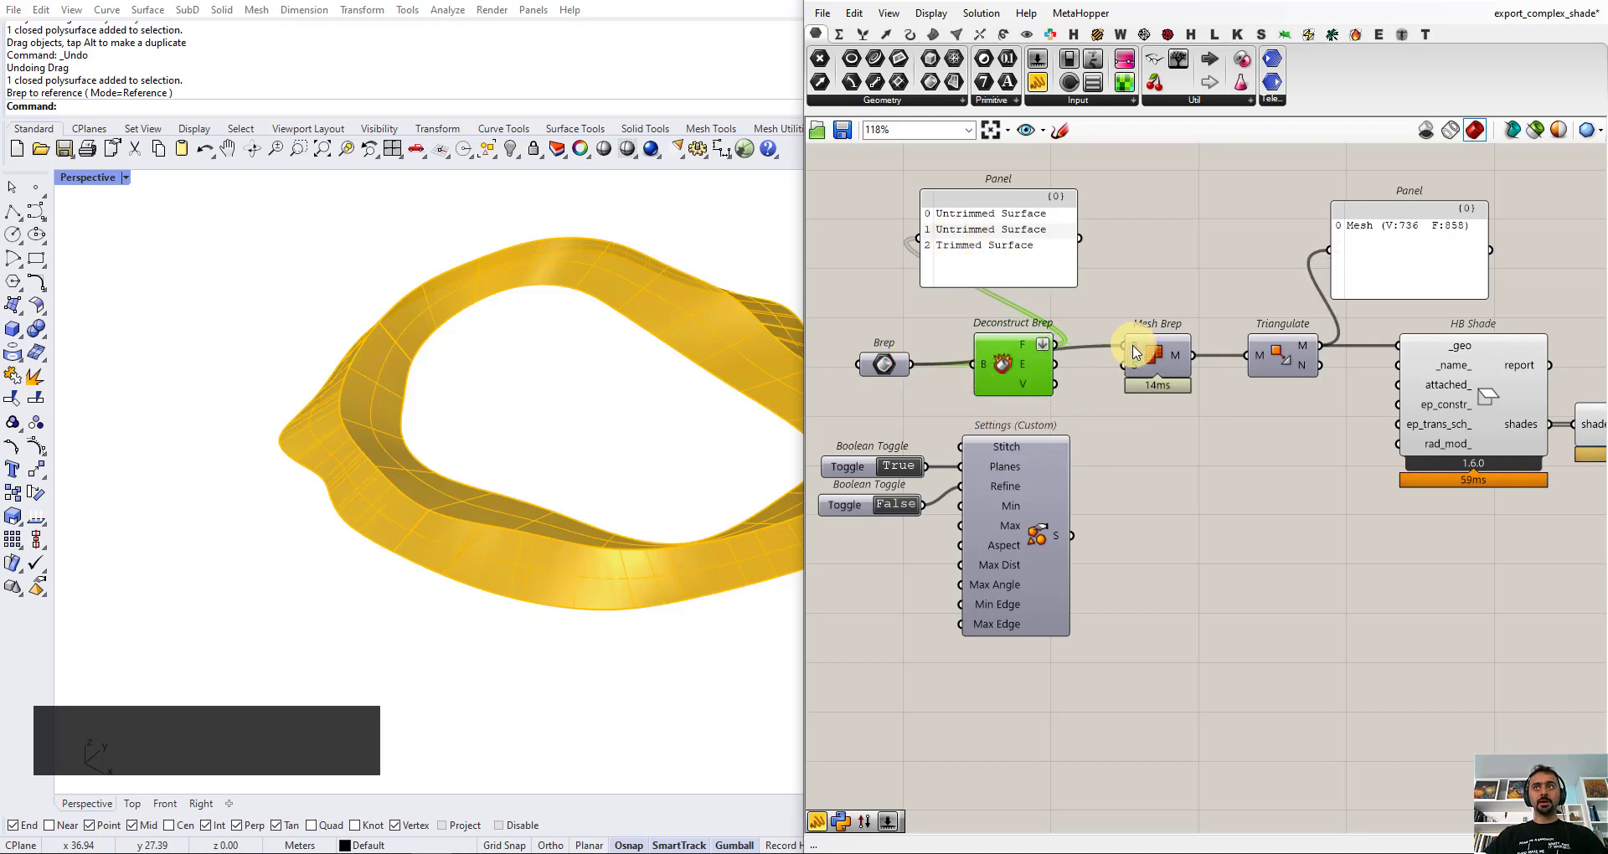
pyautogui.moveTo(1017, 380); pyautogui.dragTo(1017, 325)
pyautogui.click(1298, 362)
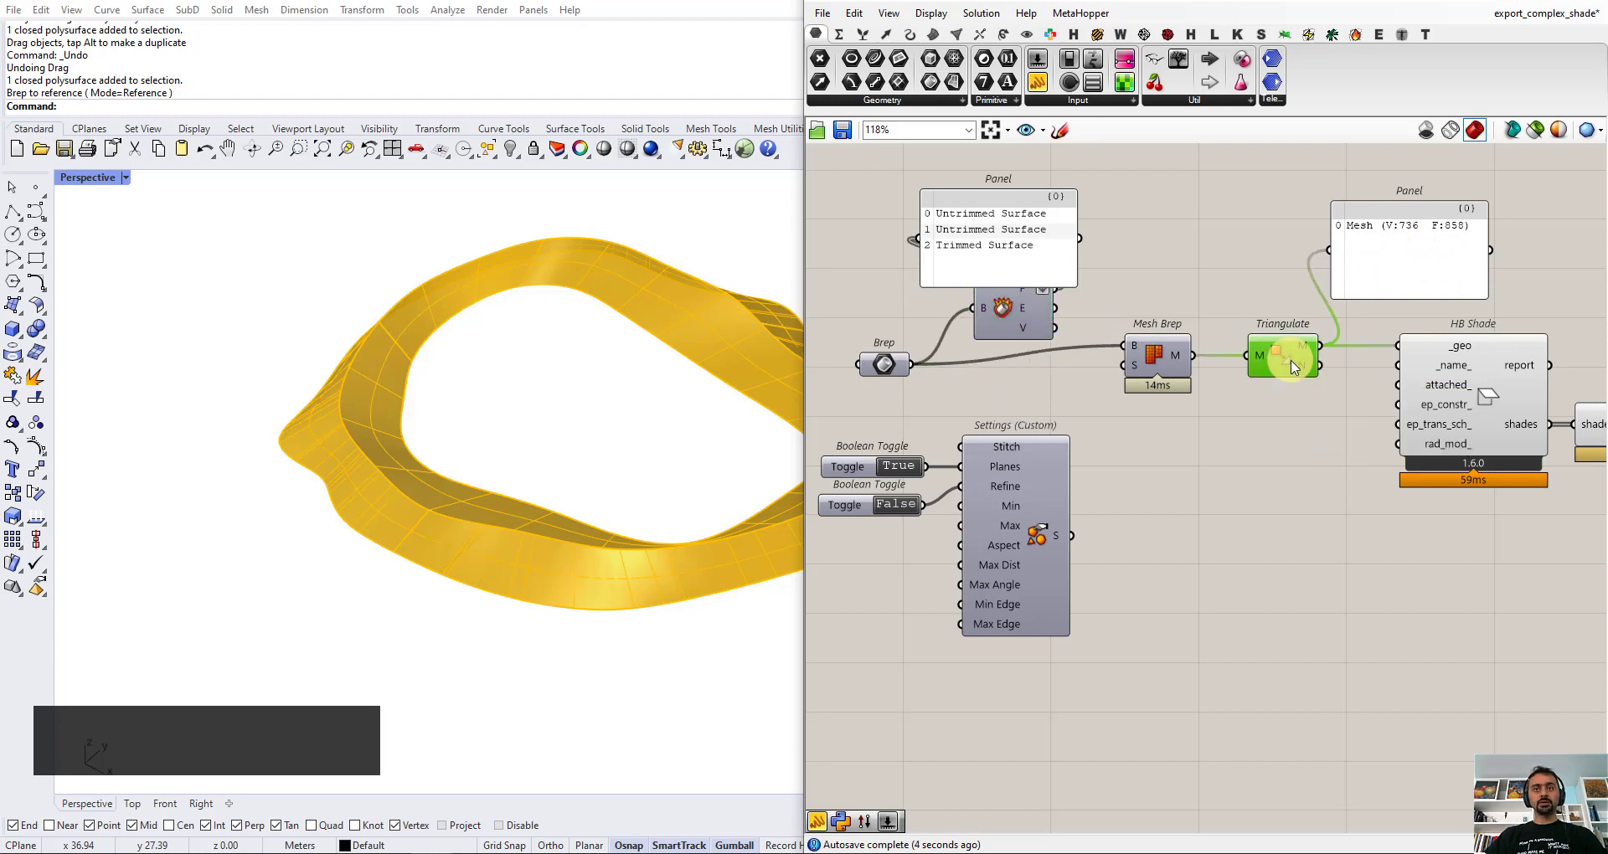
pyautogui.moveTo(1022, 331); pyautogui.dragTo(1124, 345)
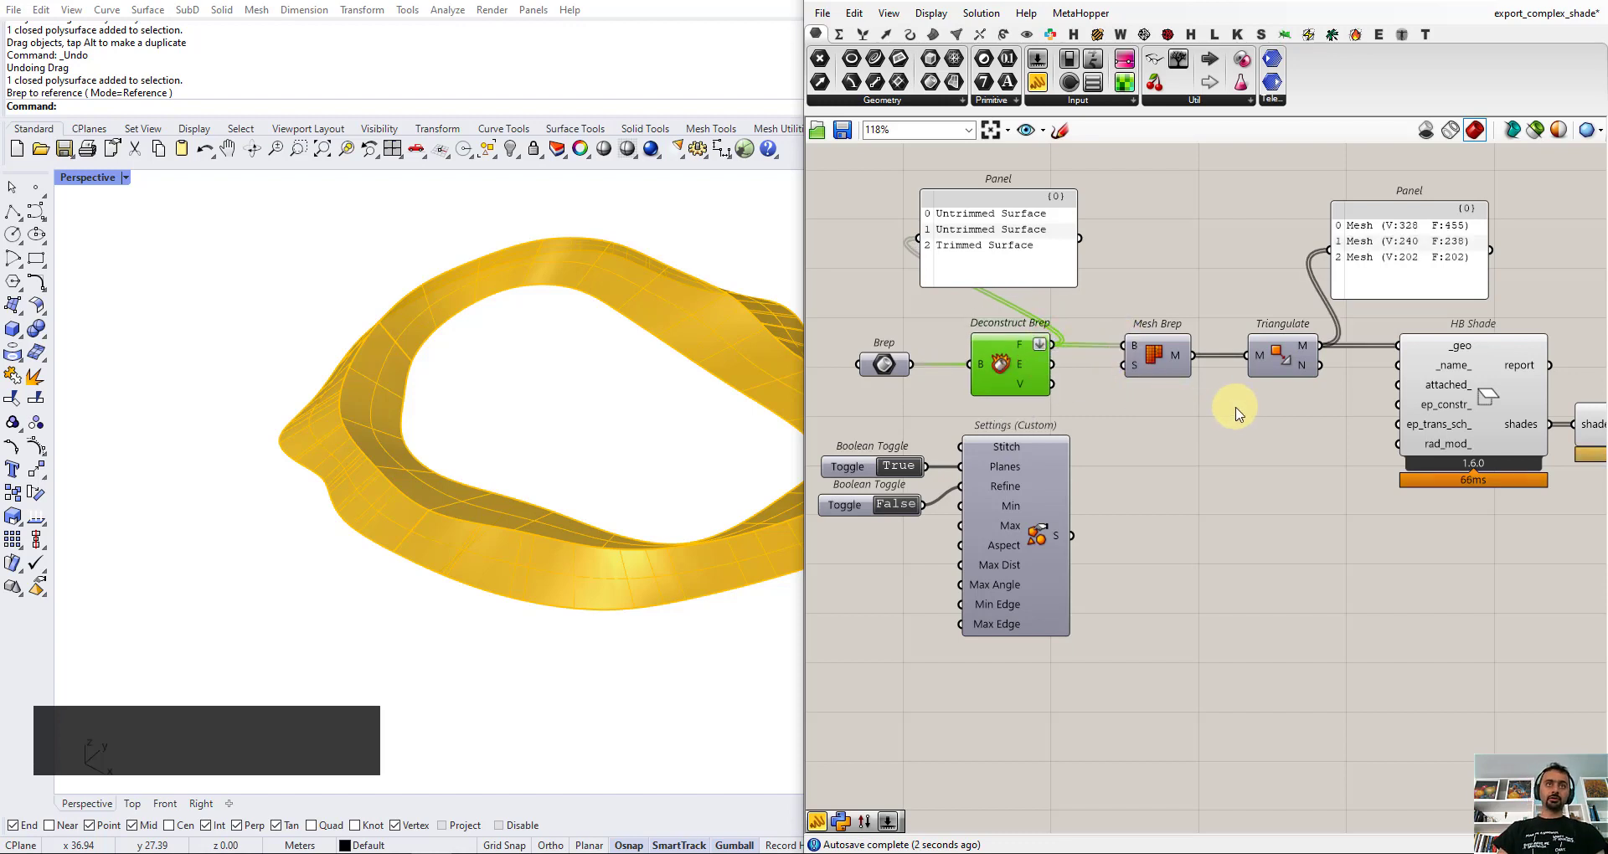
# - Examine the referenced ring in the viewport alongside the Brep parameter and the meshing components
pyautogui.click(876, 362)
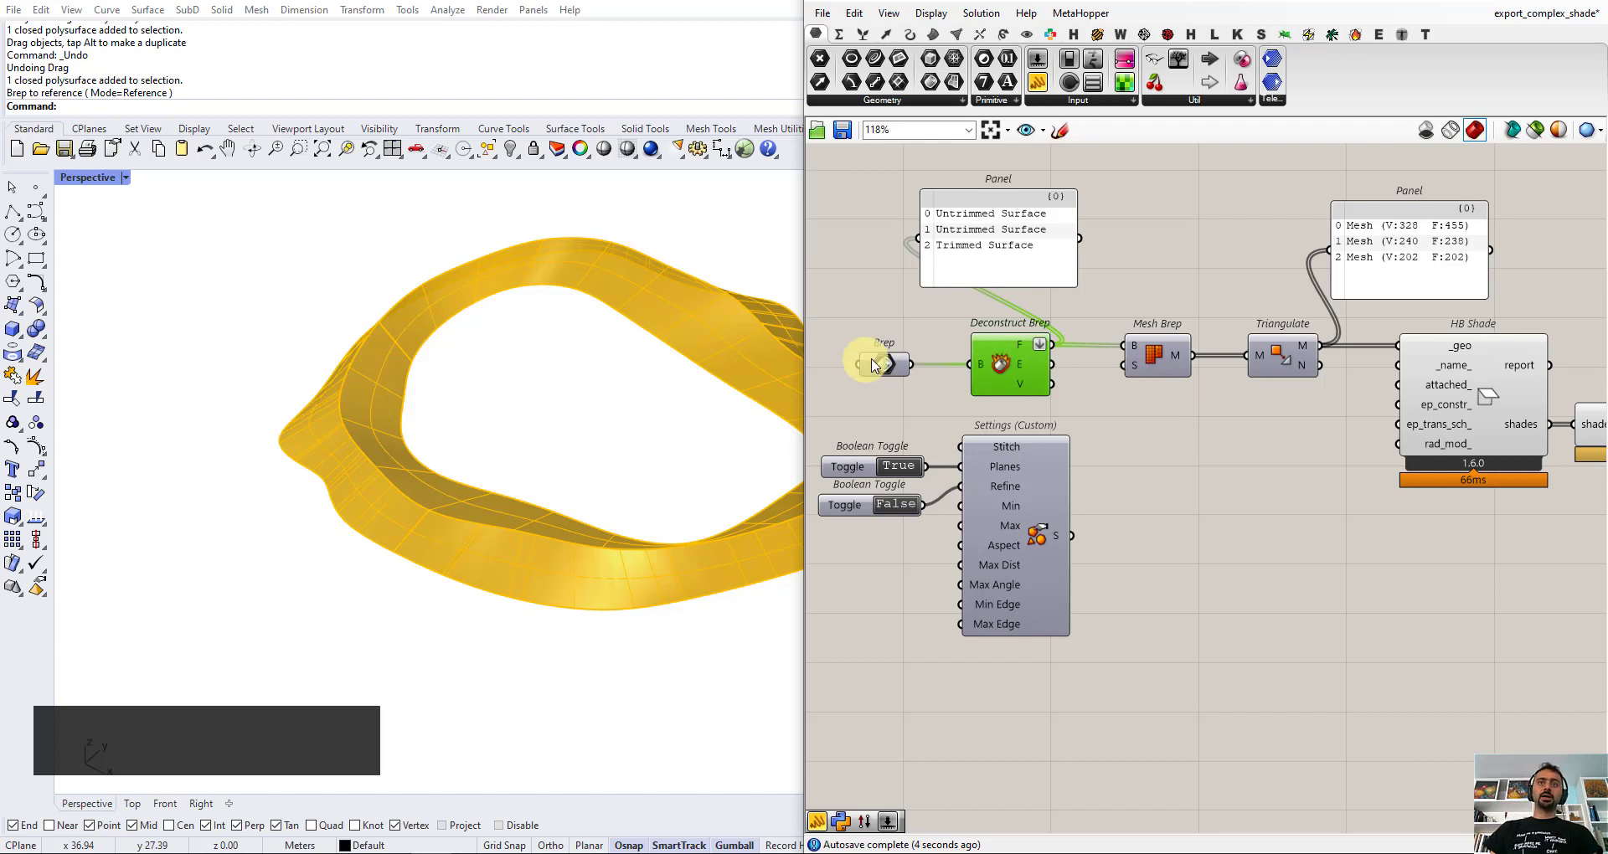
pyautogui.click(506, 374)
pyautogui.moveTo(507, 382)
pyautogui.mouseDown(button='right')
pyautogui.moveTo(657, 456)
pyautogui.moveTo(717, 456)
pyautogui.moveTo(548, 582)
pyautogui.mouseUp(button='right')
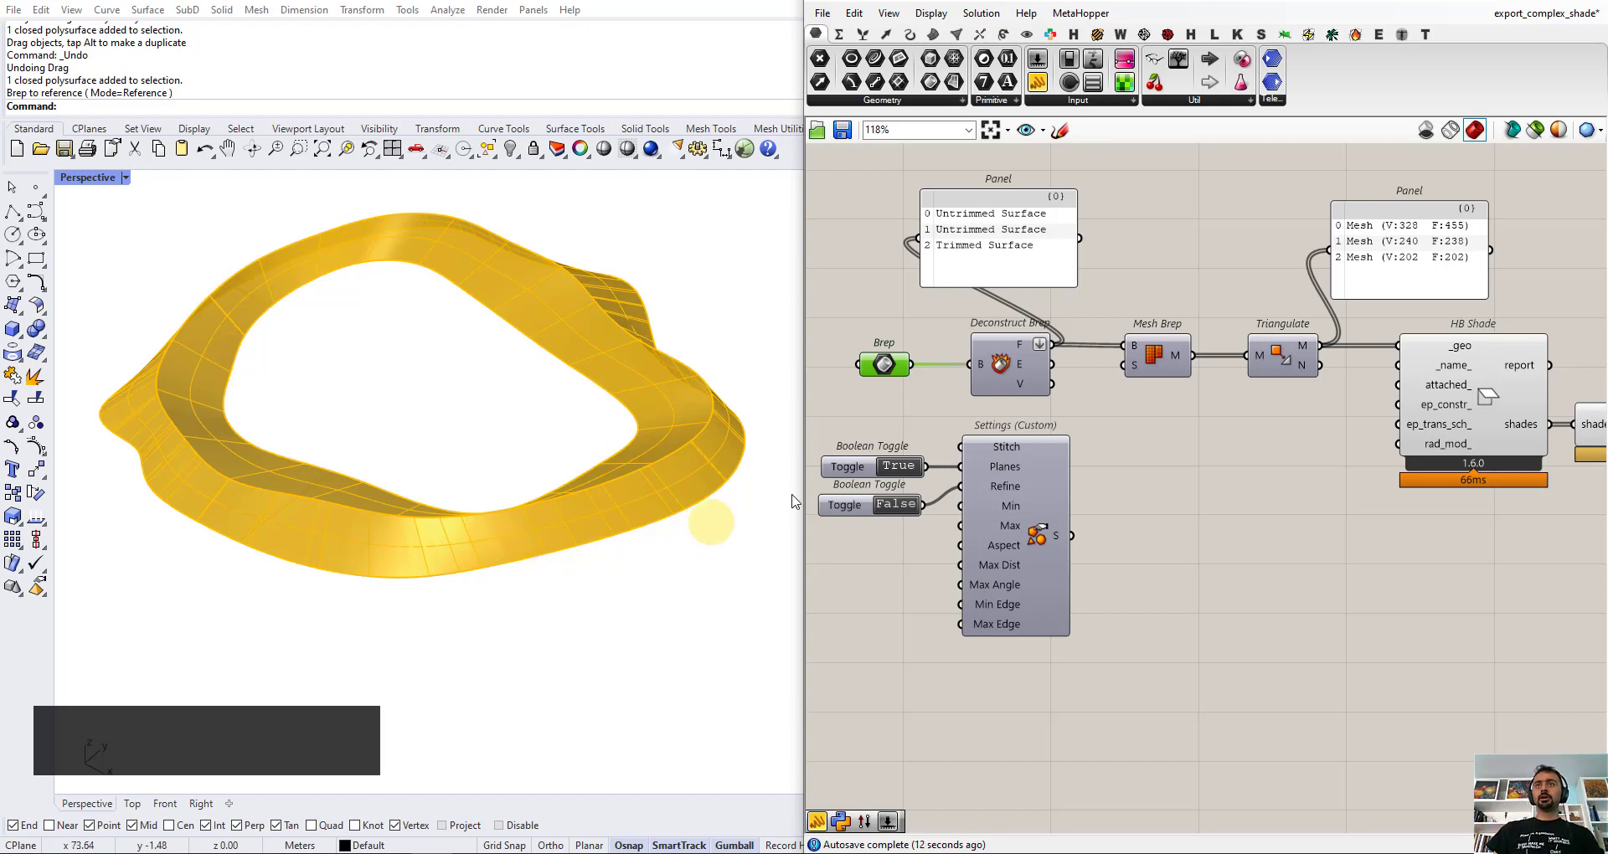
pyautogui.scroll(-2, 1094, 463)
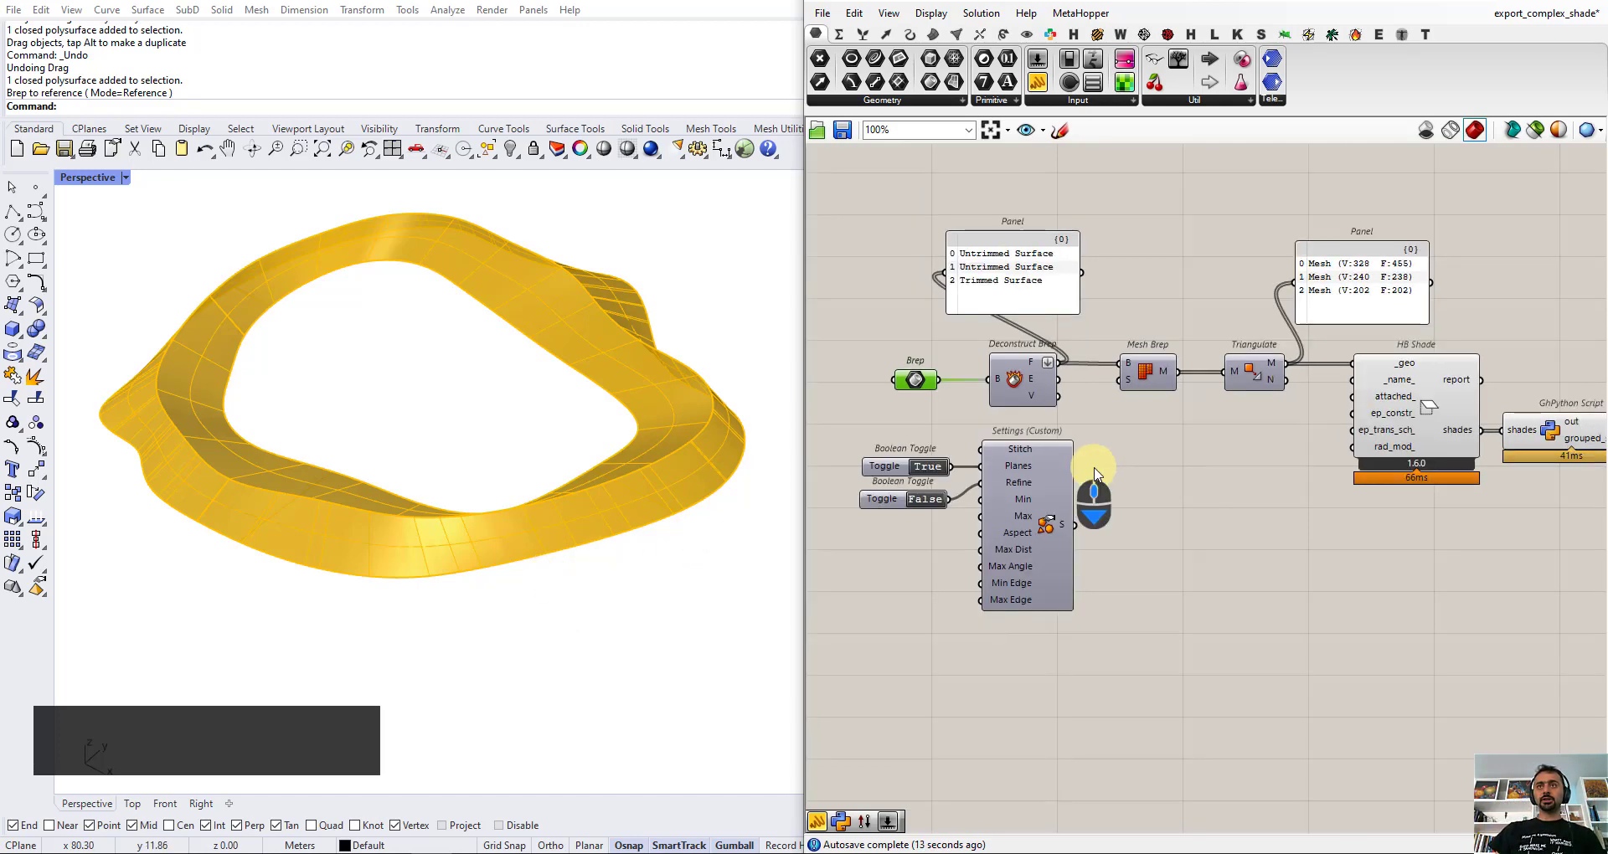
pyautogui.middleClick(1191, 460)
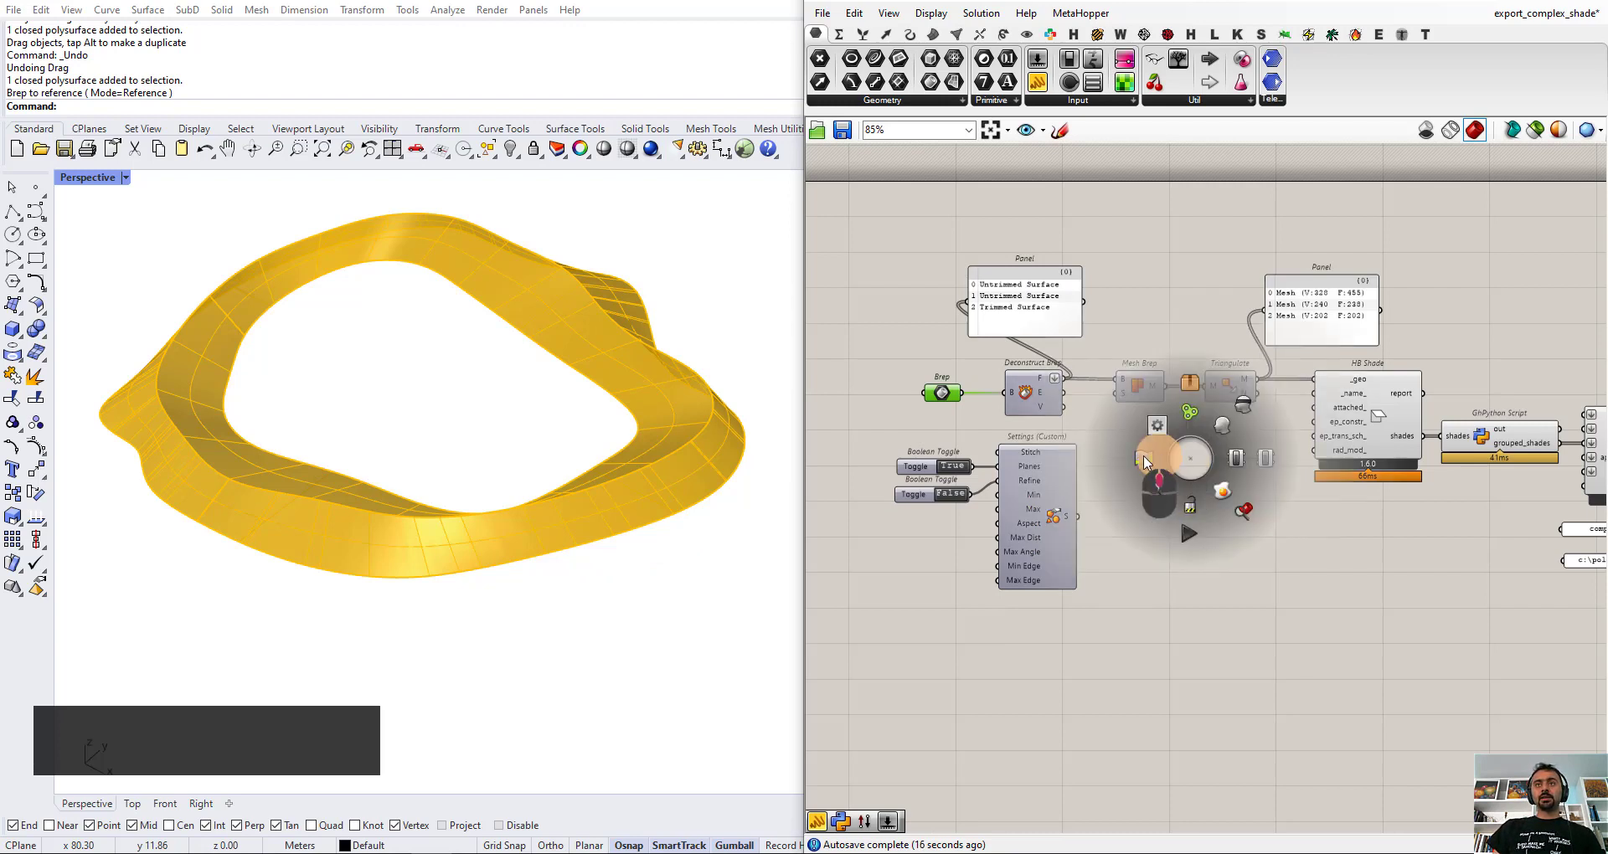
pyautogui.moveTo(1206, 549); pyautogui.dragTo(1132, 554, button='right')
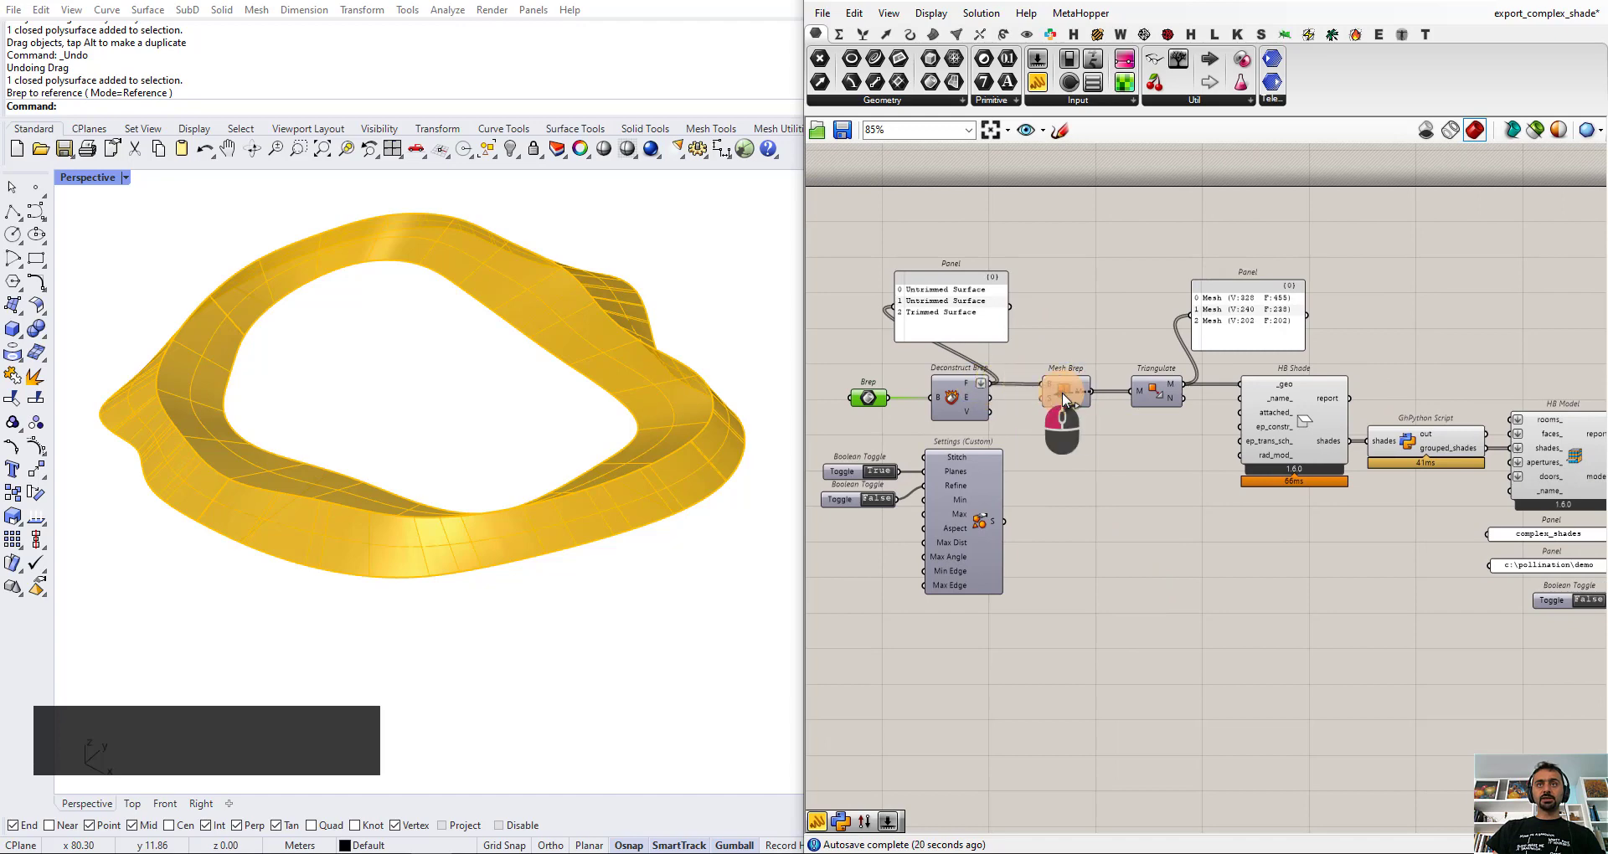
# - Turn on the Mesh Brep component's preview and hide the original ring polysurface in Rhino
pyautogui.scroll(2, 989, 398)
pyautogui.click(1093, 391)
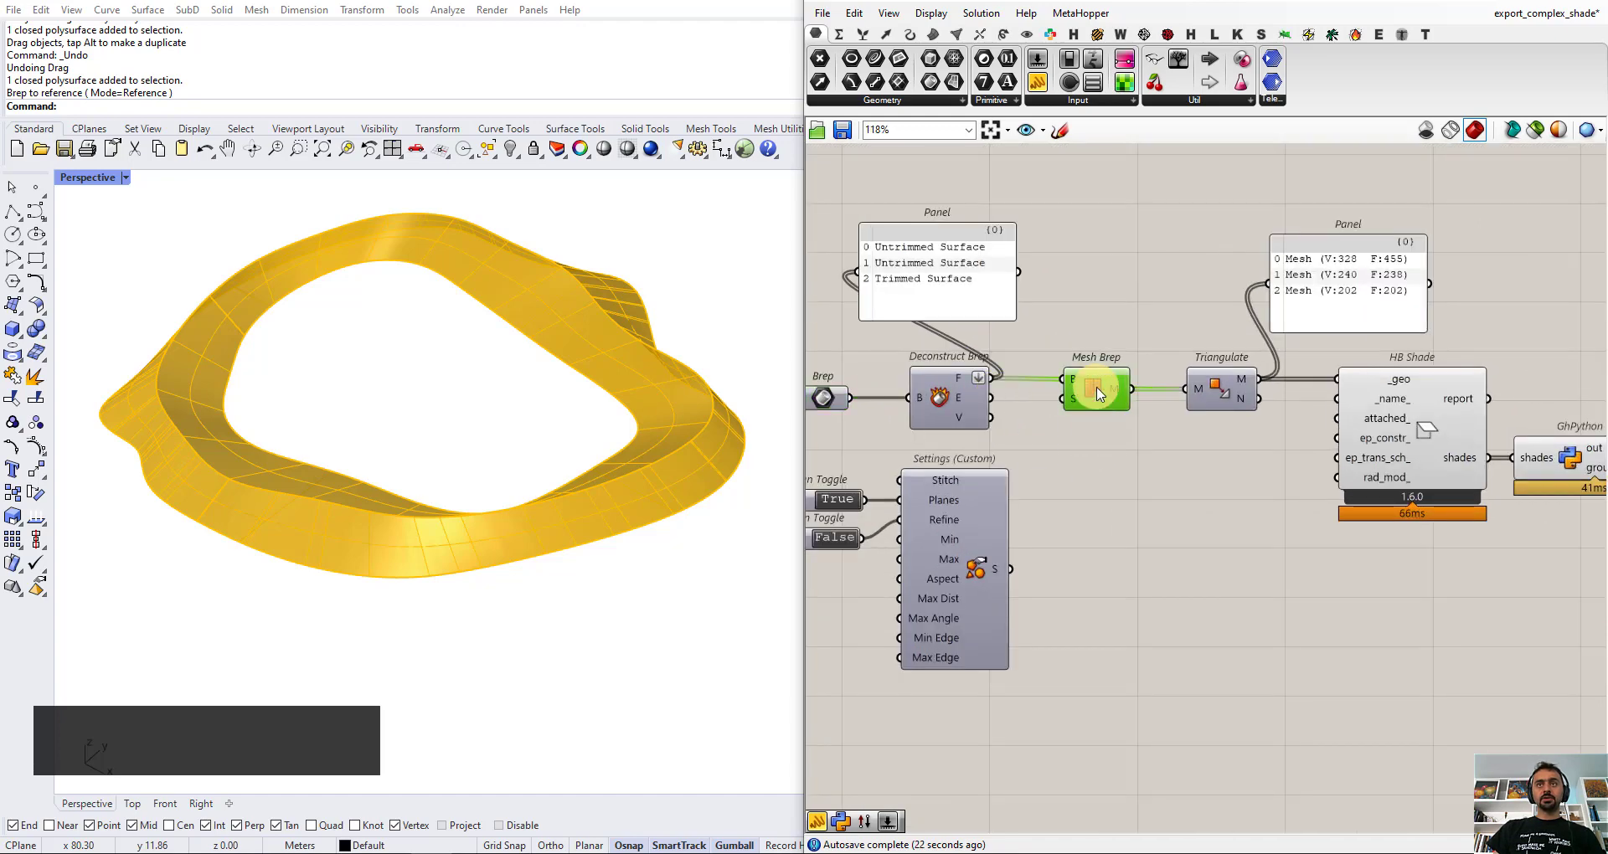
pyautogui.moveTo(1098, 502); pyautogui.dragTo(1183, 495, button='right')
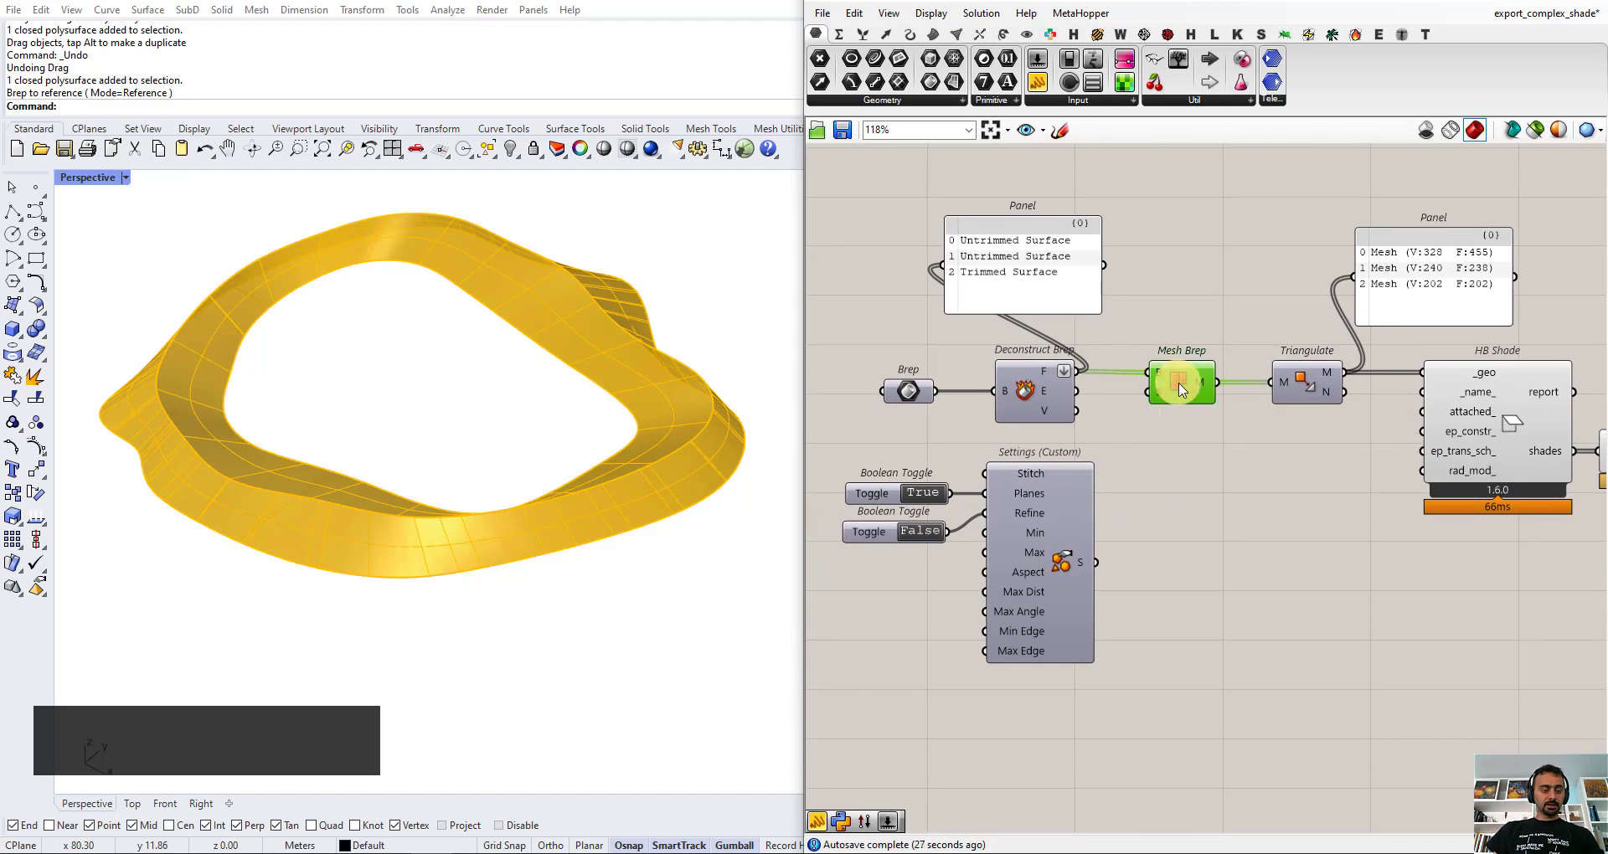
pyautogui.hotkey('ctrl', 'q')
pyautogui.click(525, 618)
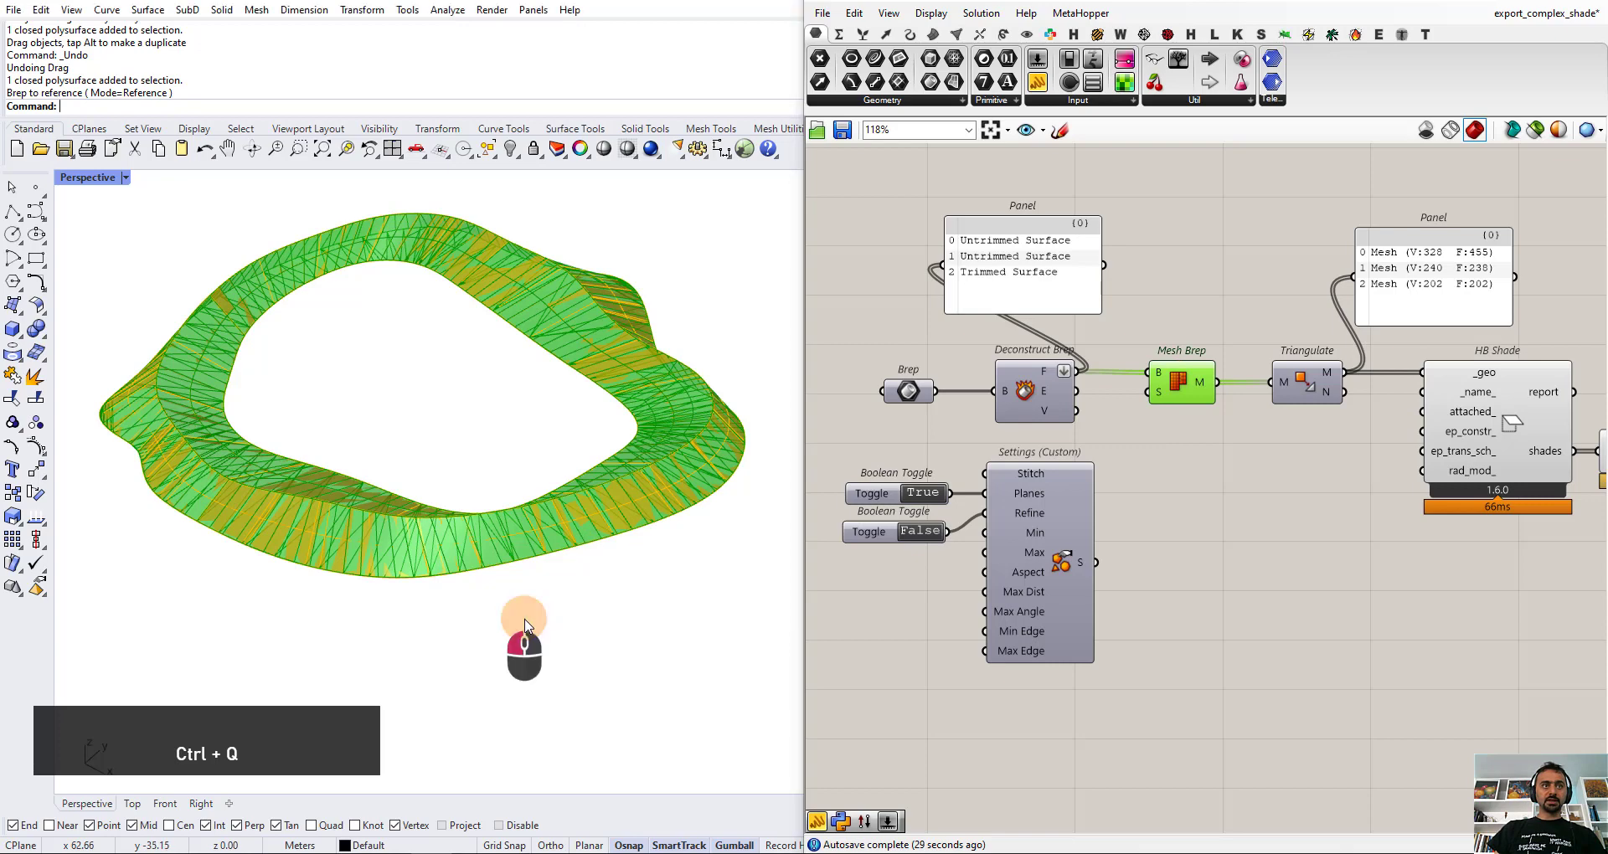
pyautogui.click(696, 390)
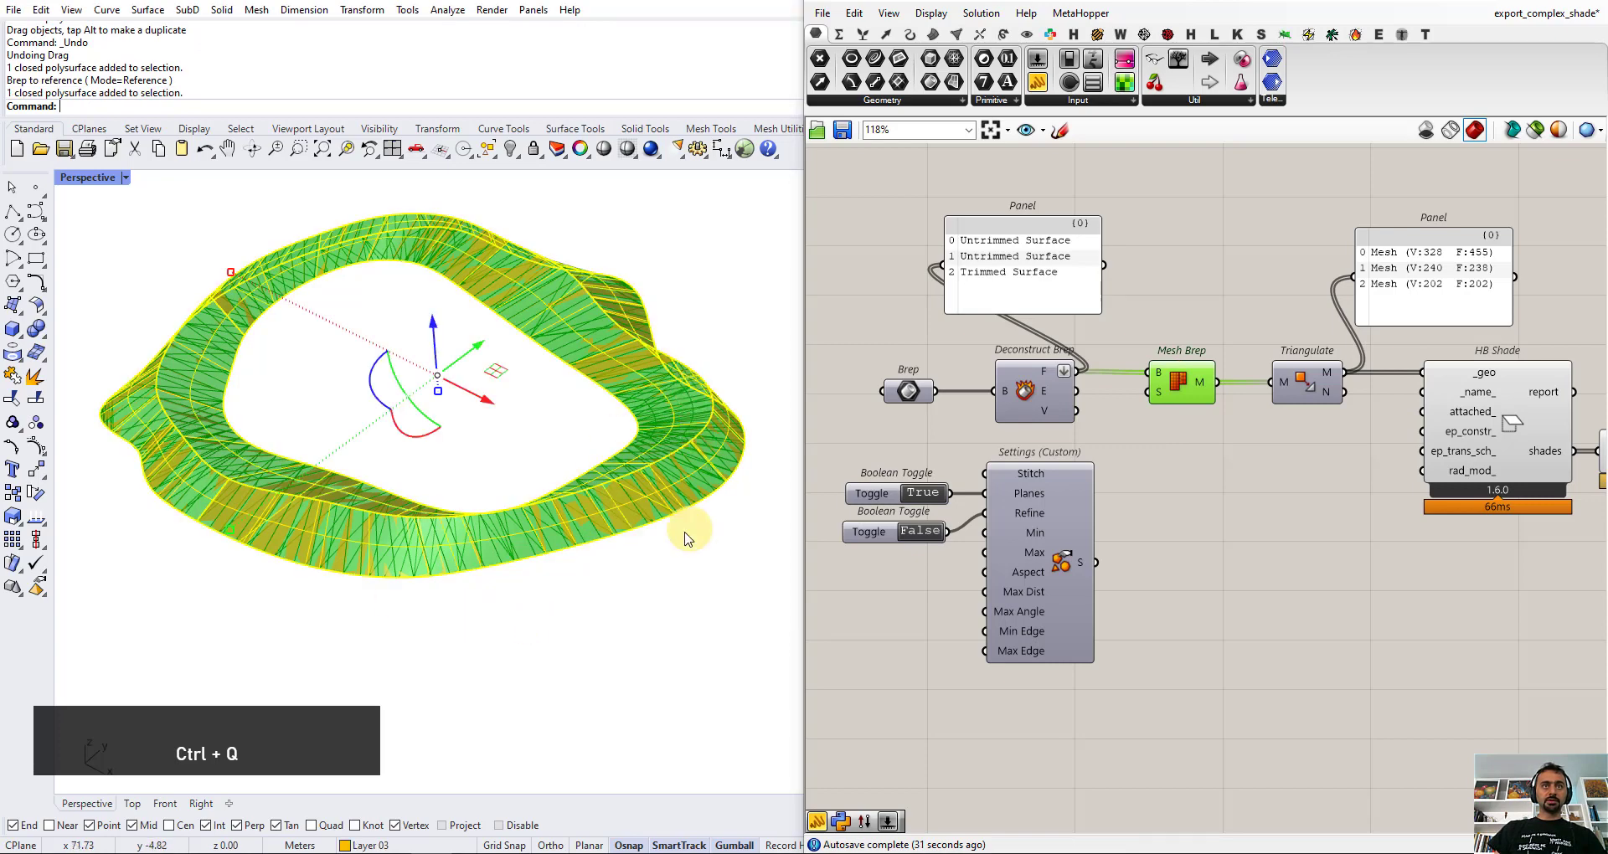
pyautogui.hotkey('ctrl', 'h')
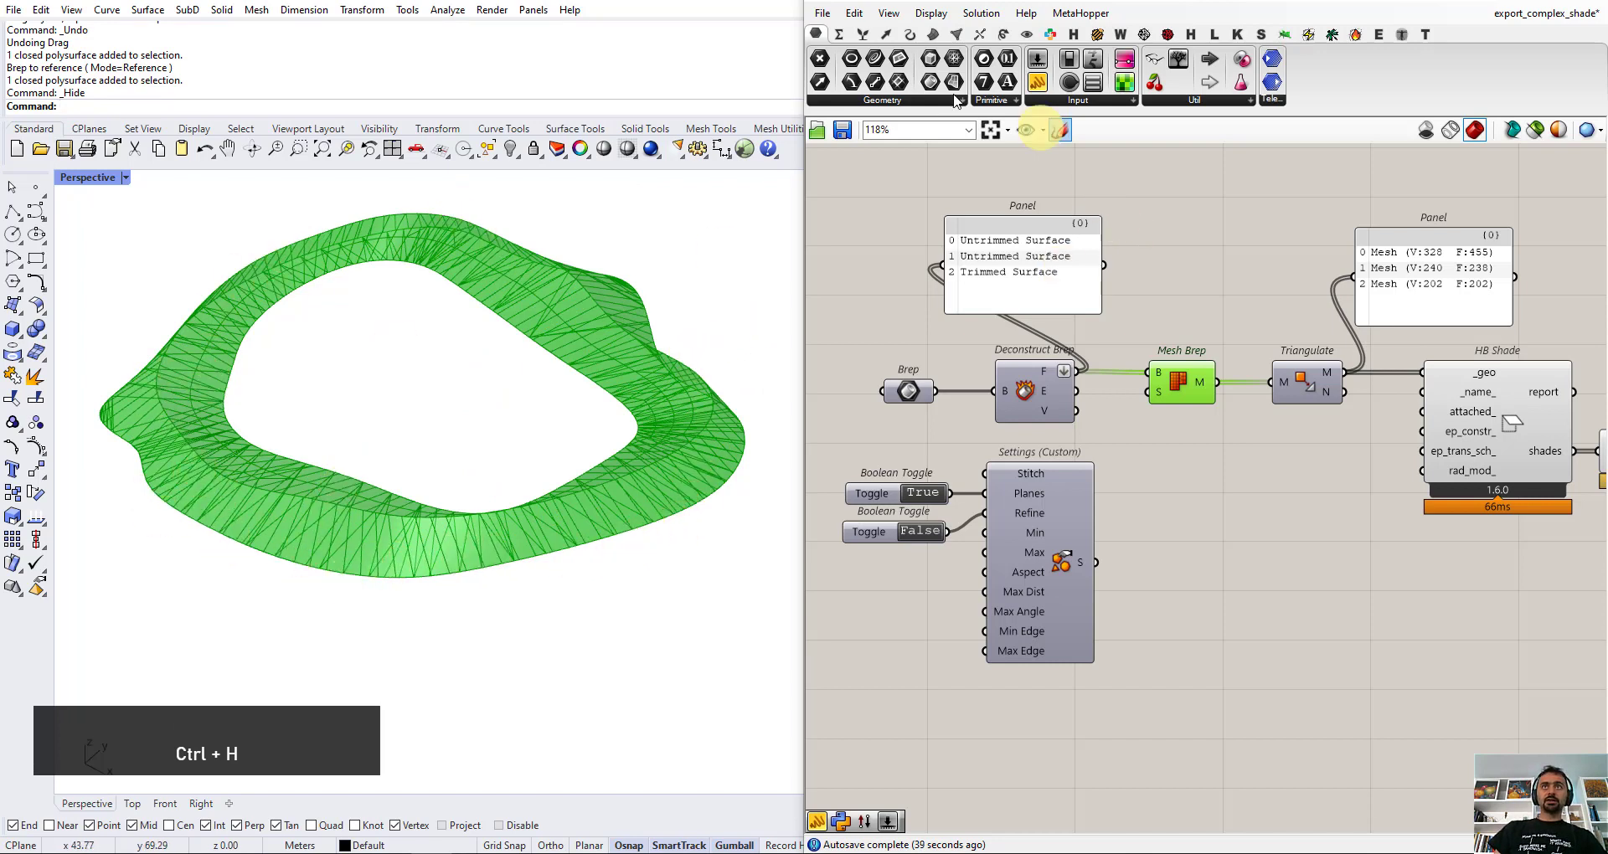
# - Turn Grasshopper's mesh edge preview off and back on to compare the mesh display
pyautogui.click(928, 15)
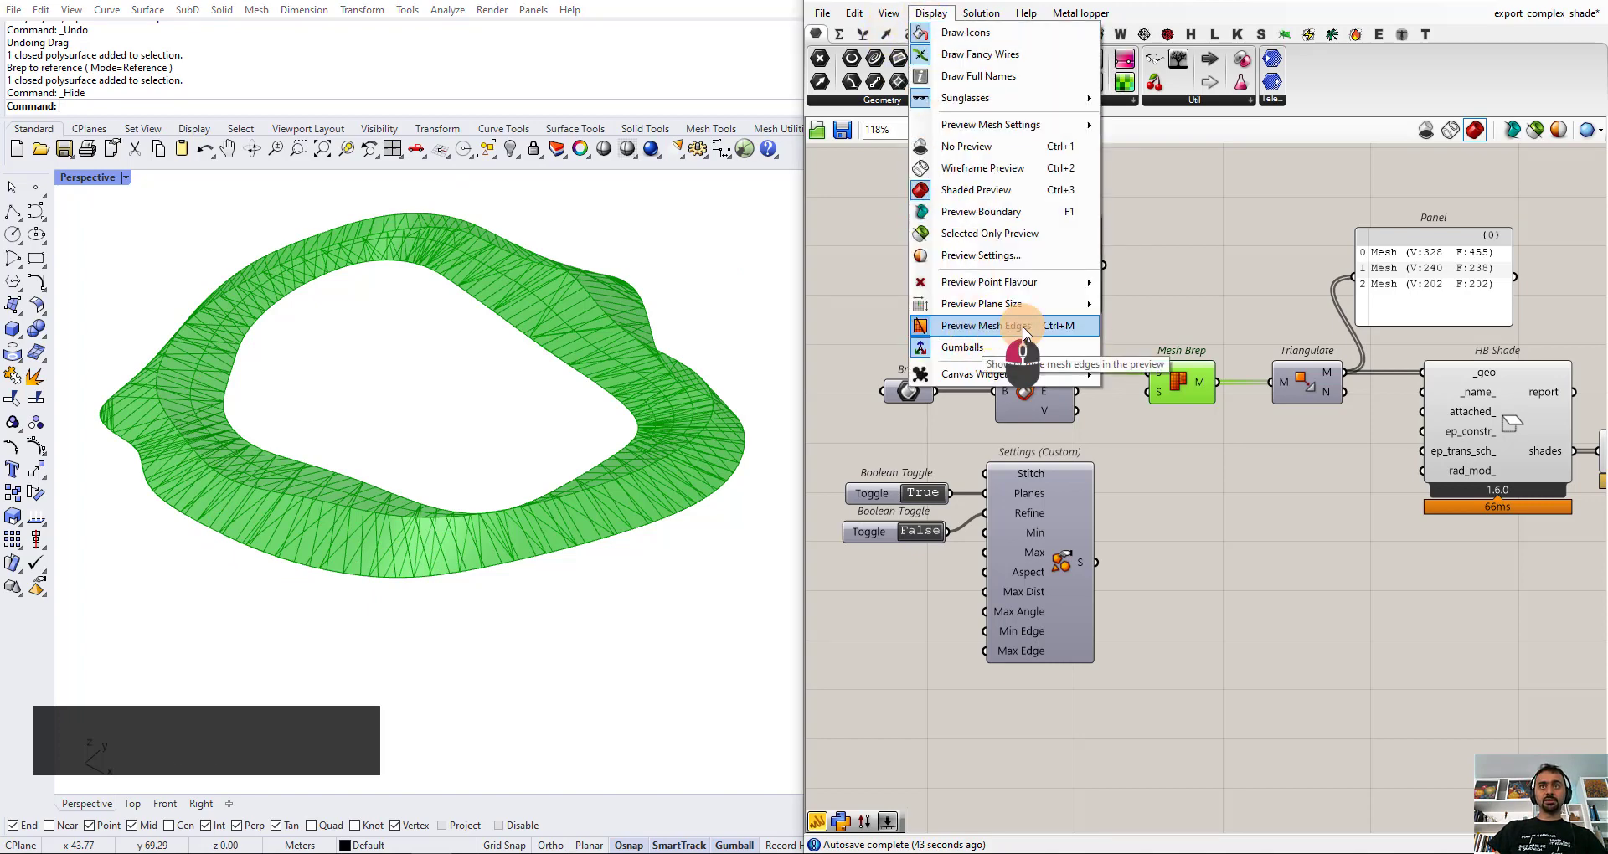
pyautogui.click(1005, 328)
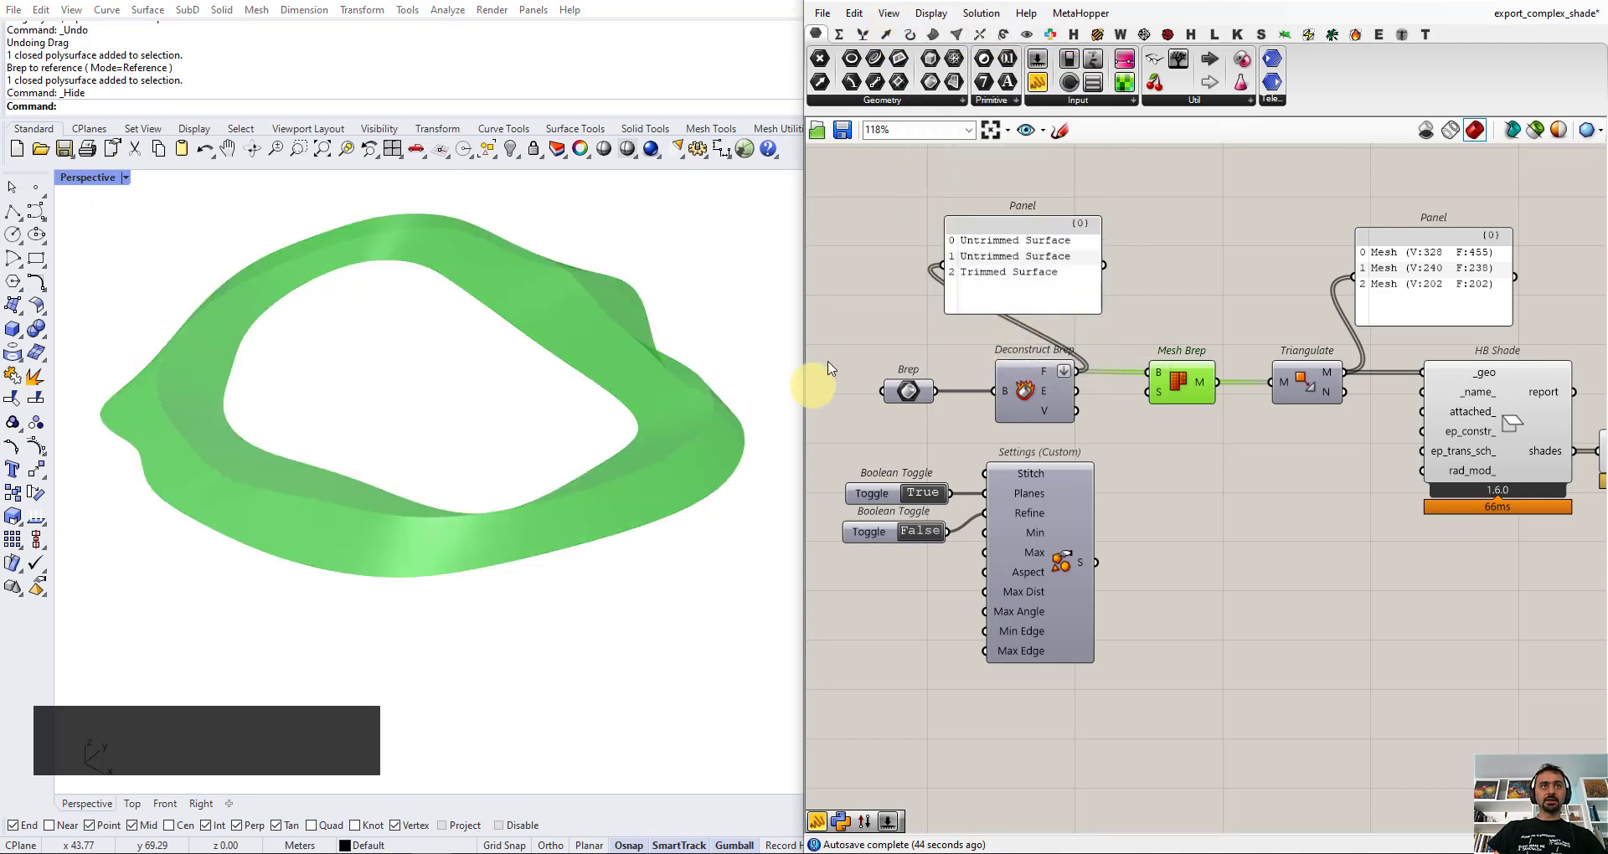
pyautogui.click(928, 14)
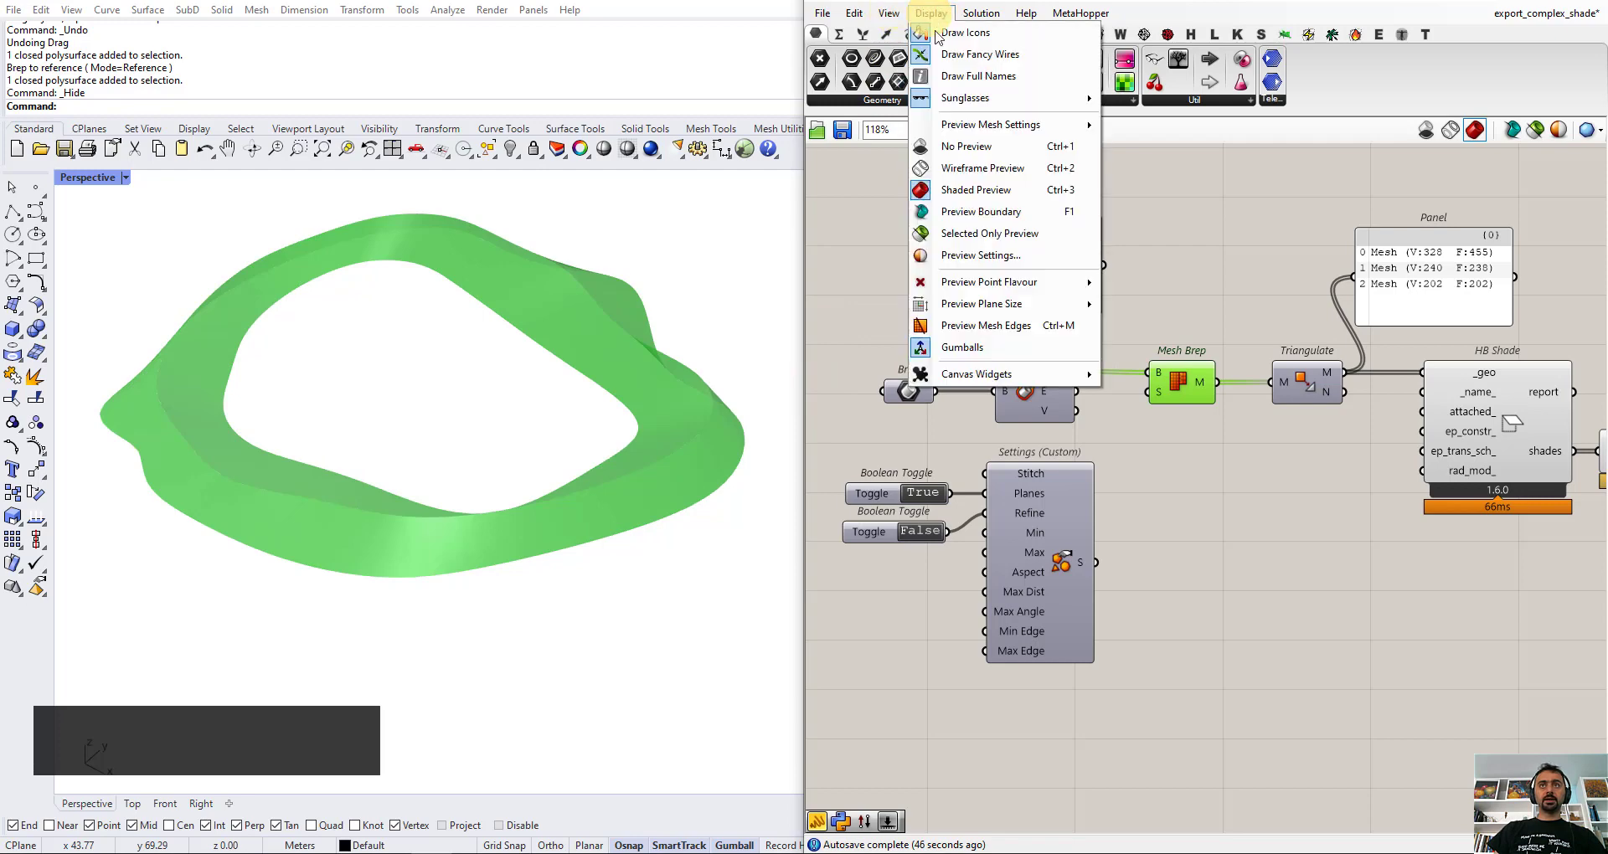
pyautogui.click(981, 332)
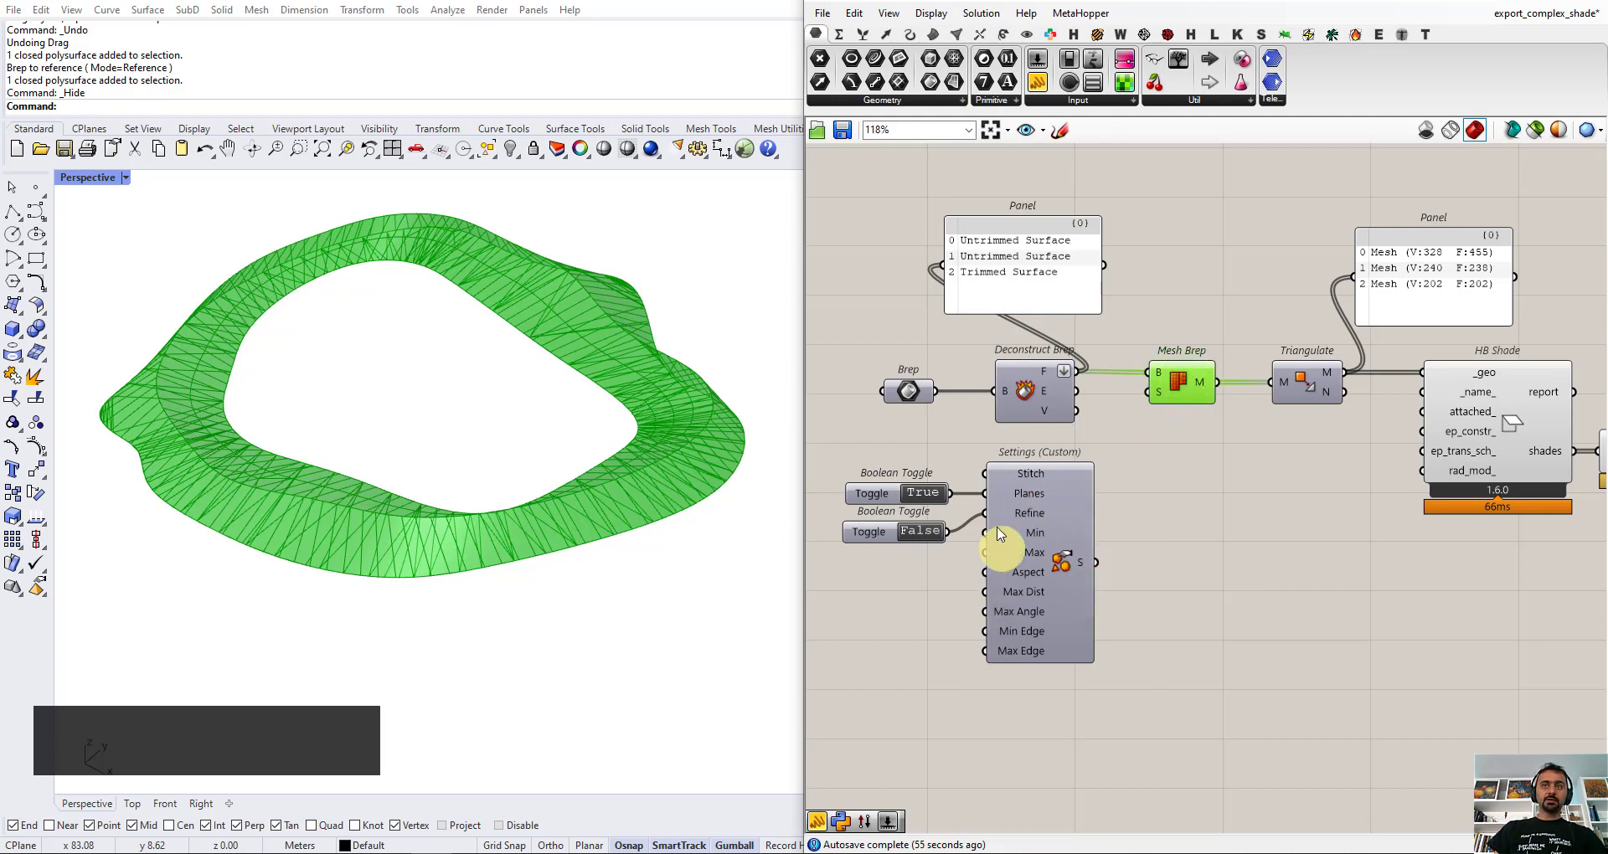
# - Connect the Settings (Custom) component's S output to Mesh Brep's S input
pyautogui.click(1064, 565)
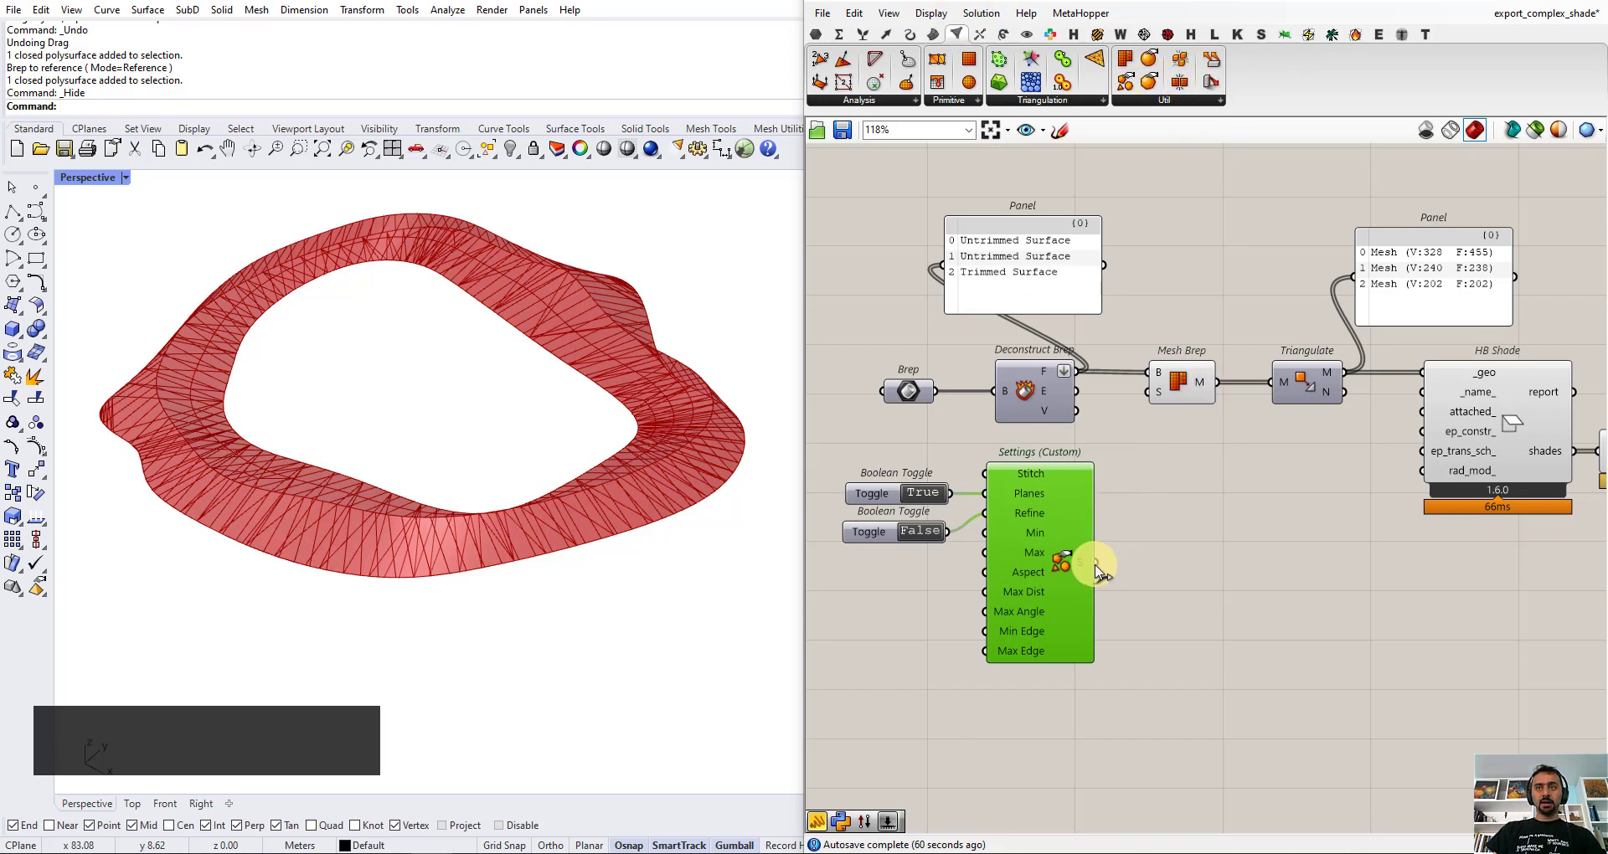
pyautogui.moveTo(1094, 562); pyautogui.dragTo(1057, 500)
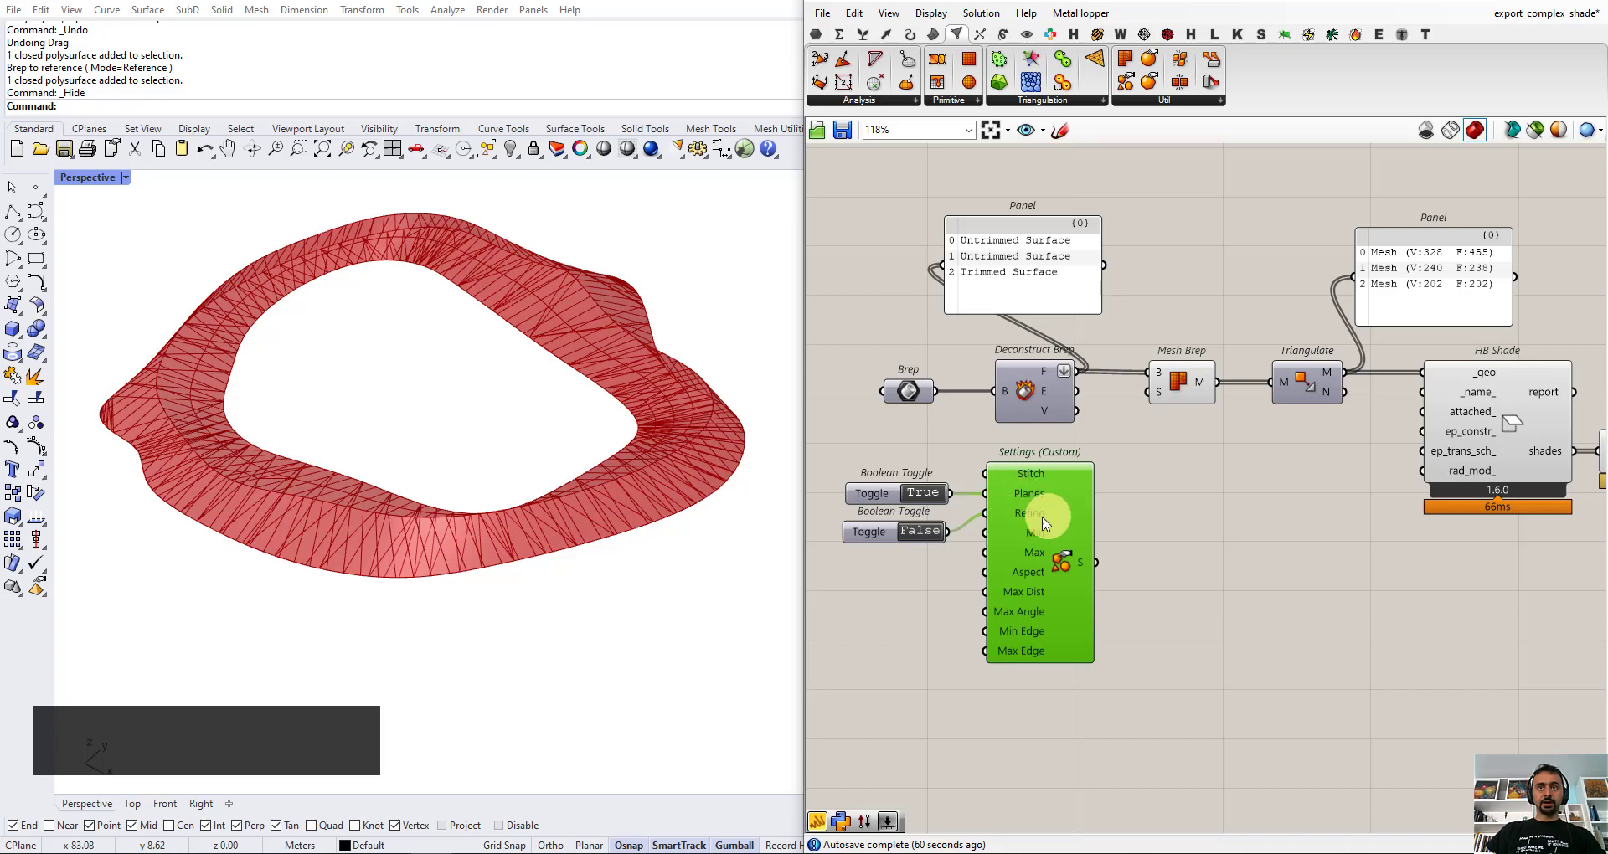
pyautogui.click(1098, 565)
pyautogui.moveTo(1098, 564); pyautogui.dragTo(1176, 483)
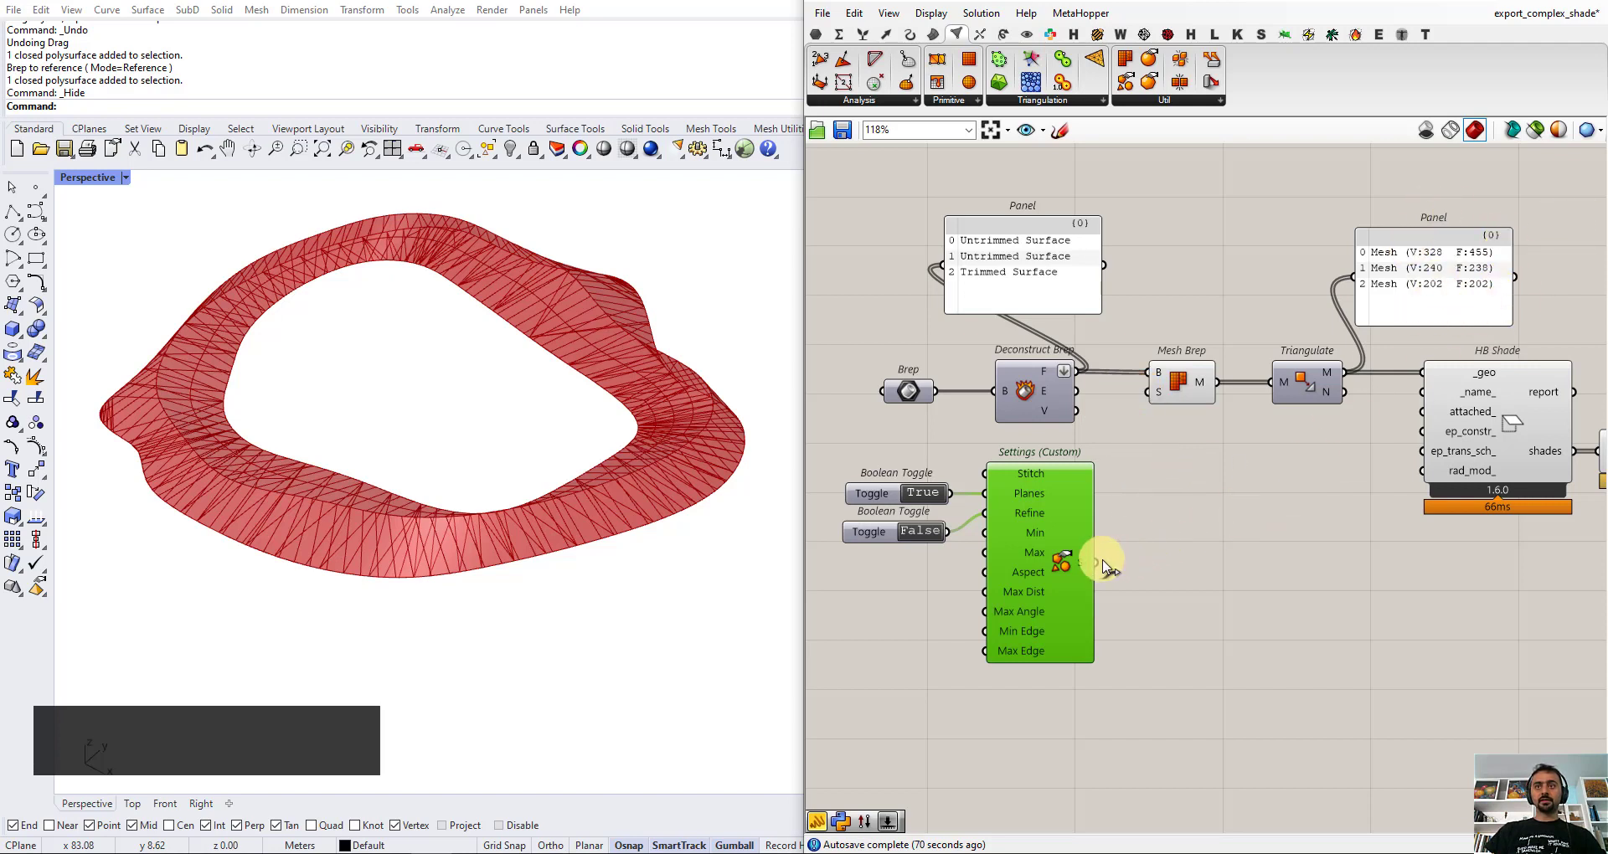
pyautogui.moveTo(1097, 562); pyautogui.dragTo(1144, 392)
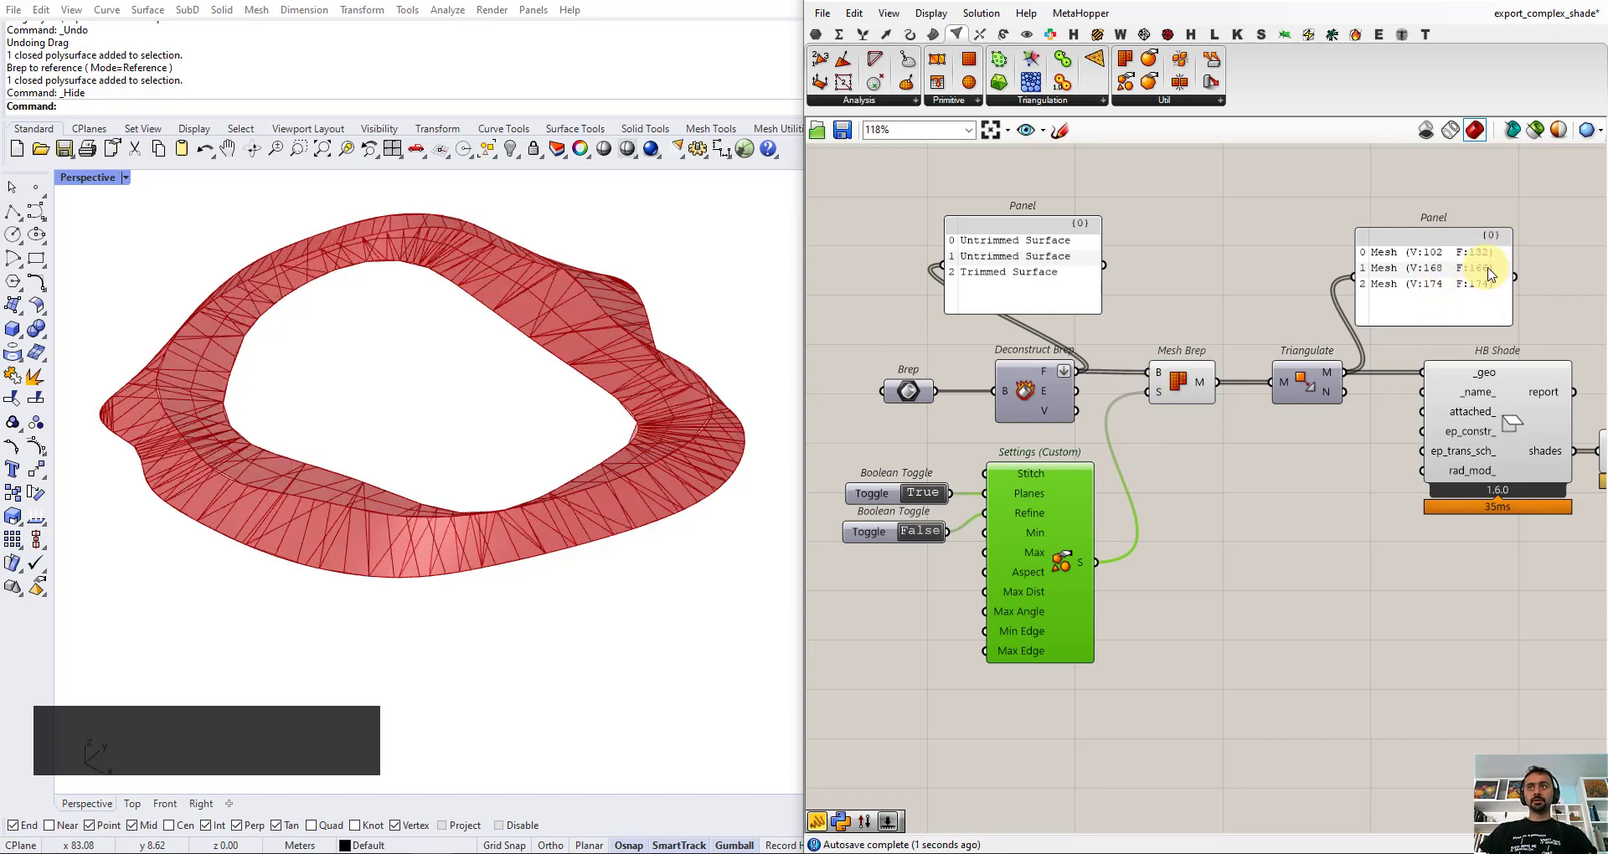
pyautogui.moveTo(1153, 402)
pyautogui.keyDown('ctrl'); pyautogui.mouseDown()
pyautogui.moveTo(1113, 586)
pyautogui.moveTo(1095, 592)
pyautogui.moveTo(1159, 503)
pyautogui.moveTo(1148, 392)
pyautogui.mouseUp(); pyautogui.keyUp('ctrl')
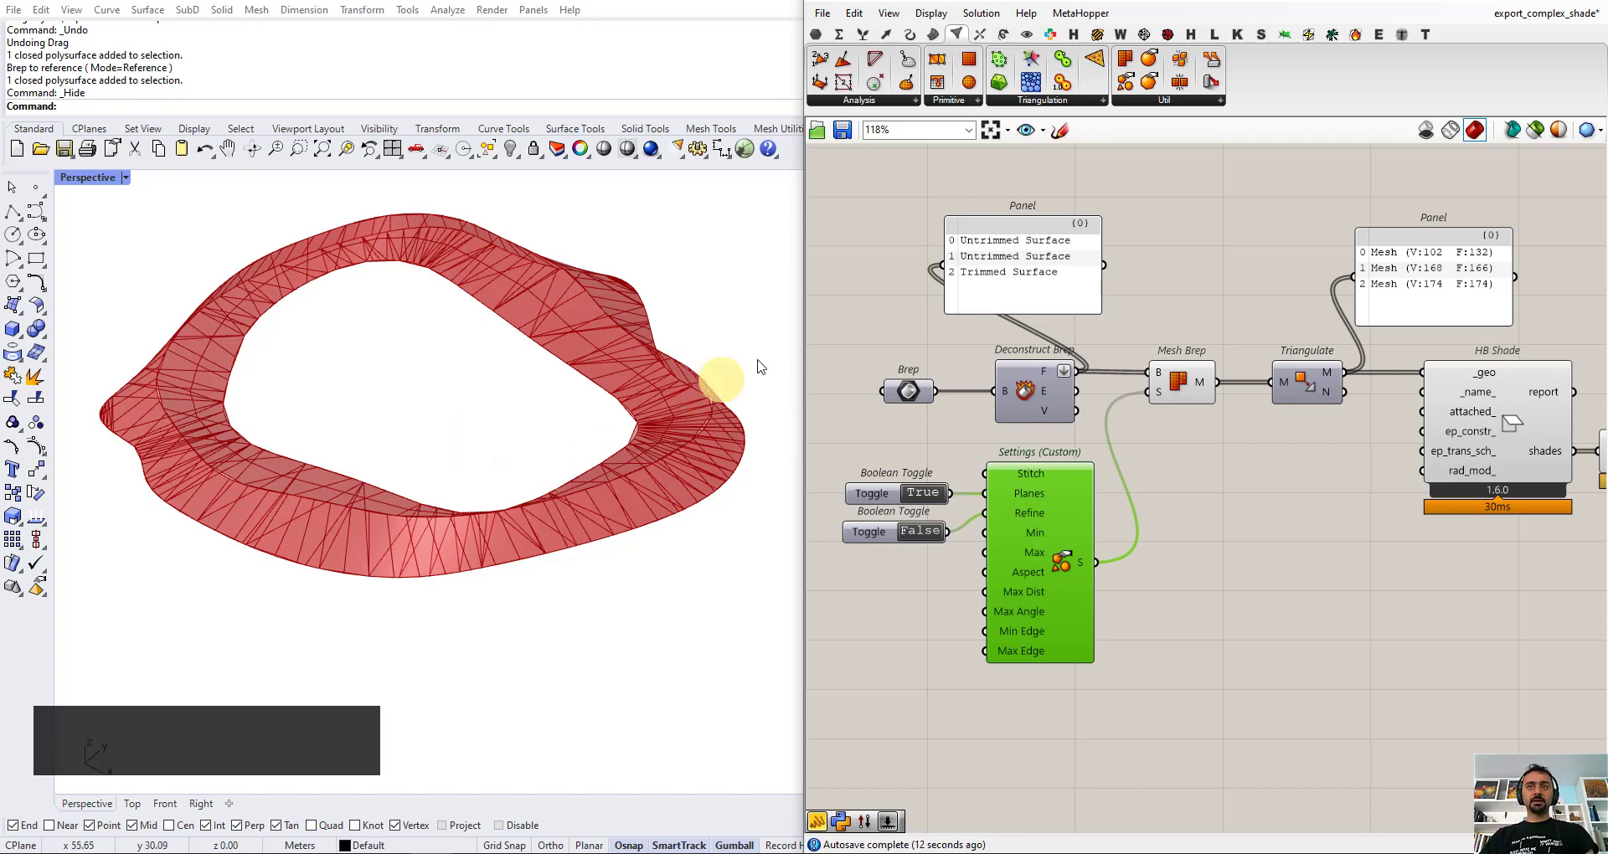
# - Turn off the Mesh Brep component's preview
pyautogui.click(1192, 392)
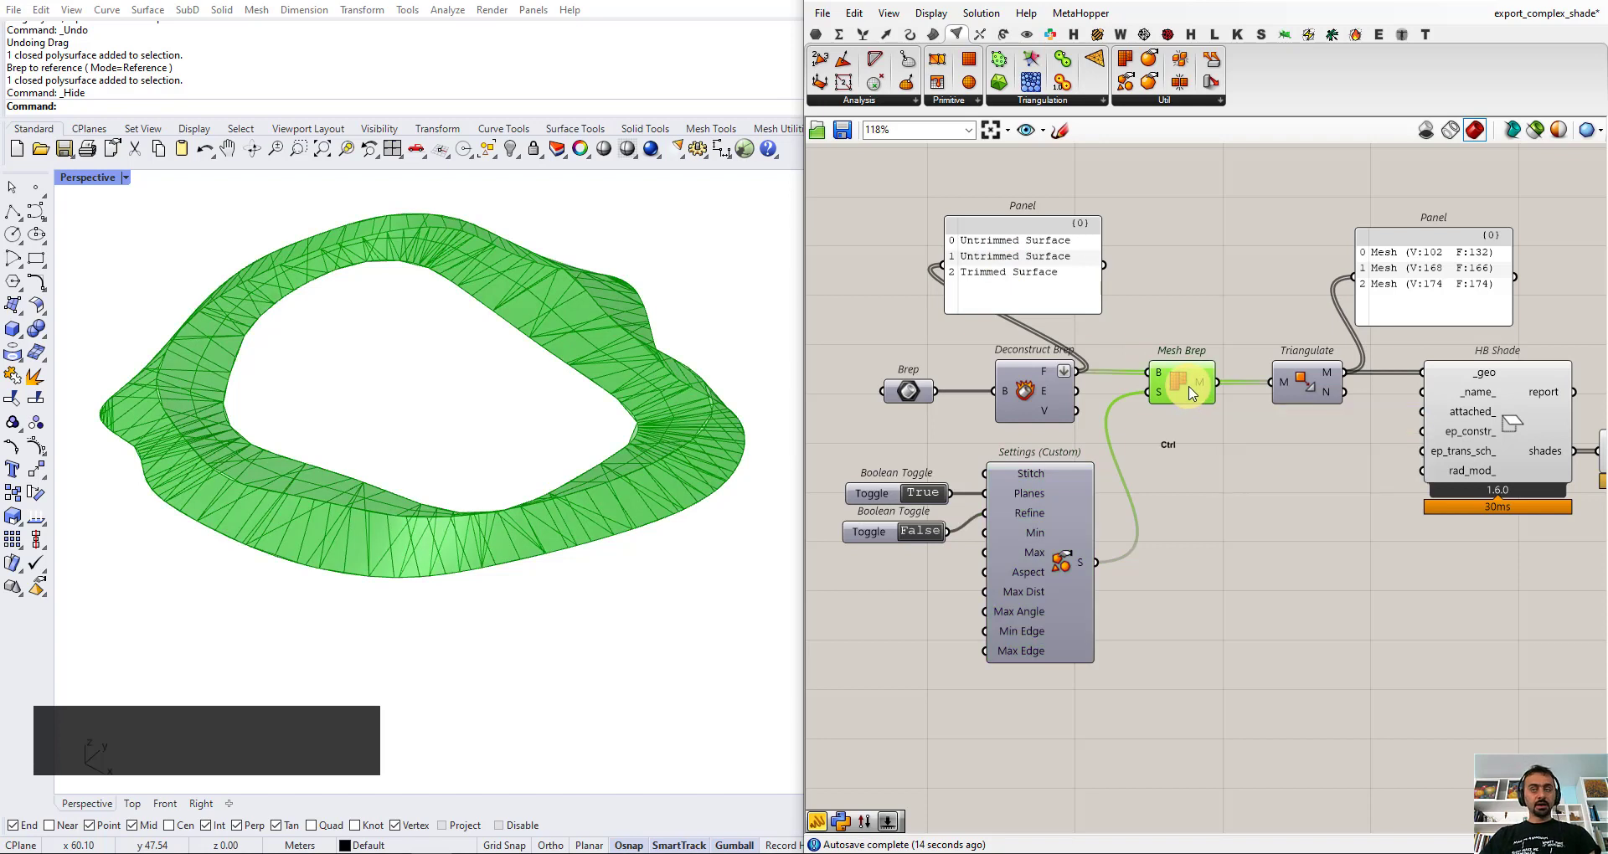
pyautogui.hotkey('ctrl', 'q')
pyautogui.moveTo(1205, 396)
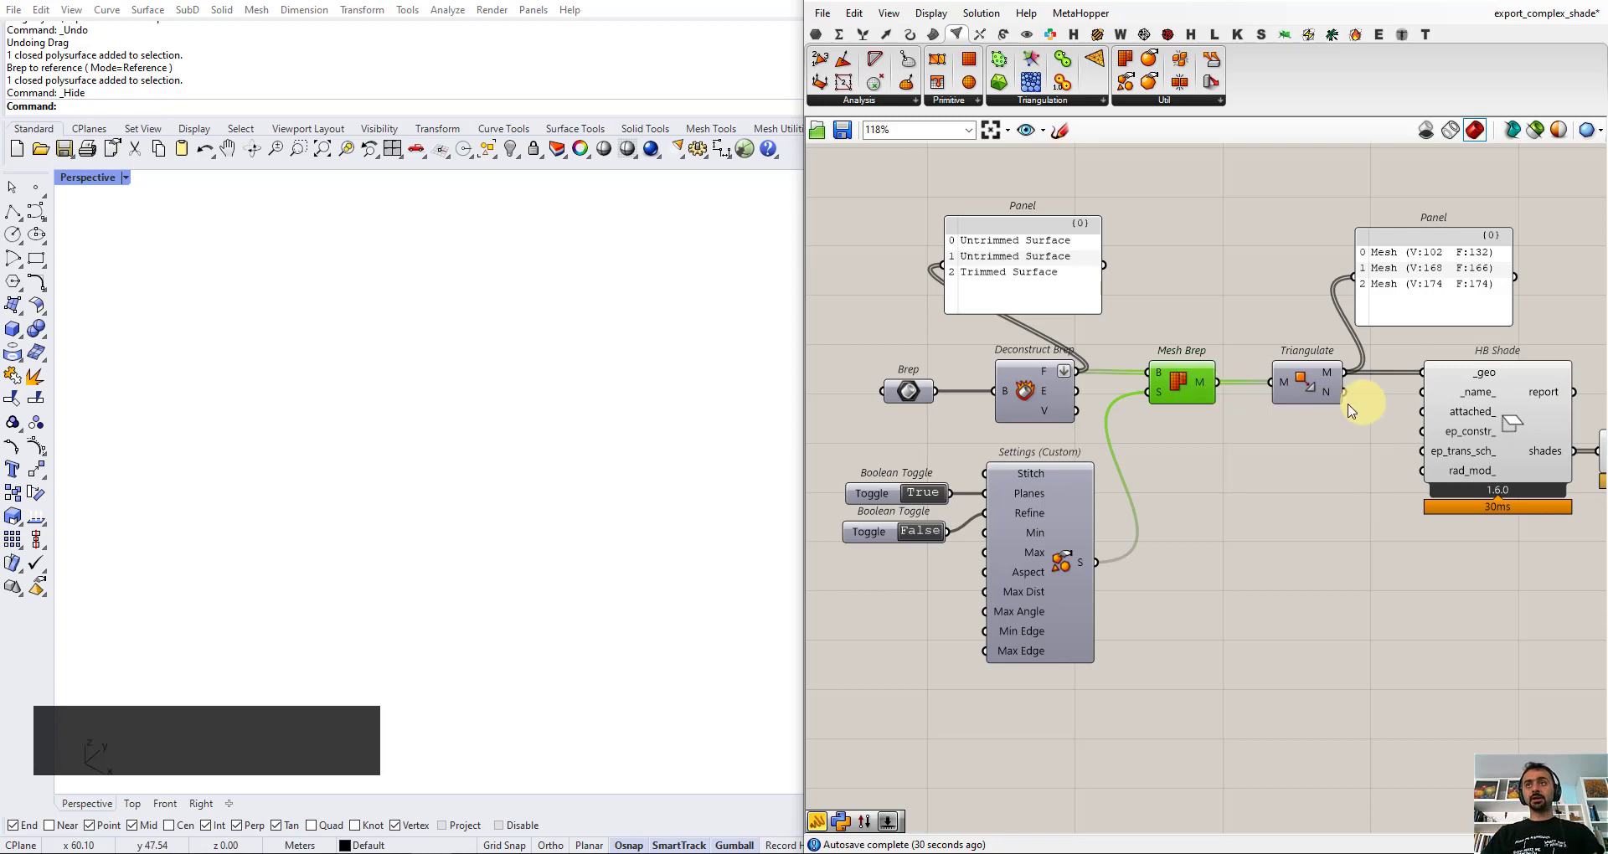
# - Show the Triangulate component's preview to check the triangulated mesh, and hide it again
pyautogui.click(1311, 393)
pyautogui.moveTo(1303, 393); pyautogui.dragTo(1303, 397)
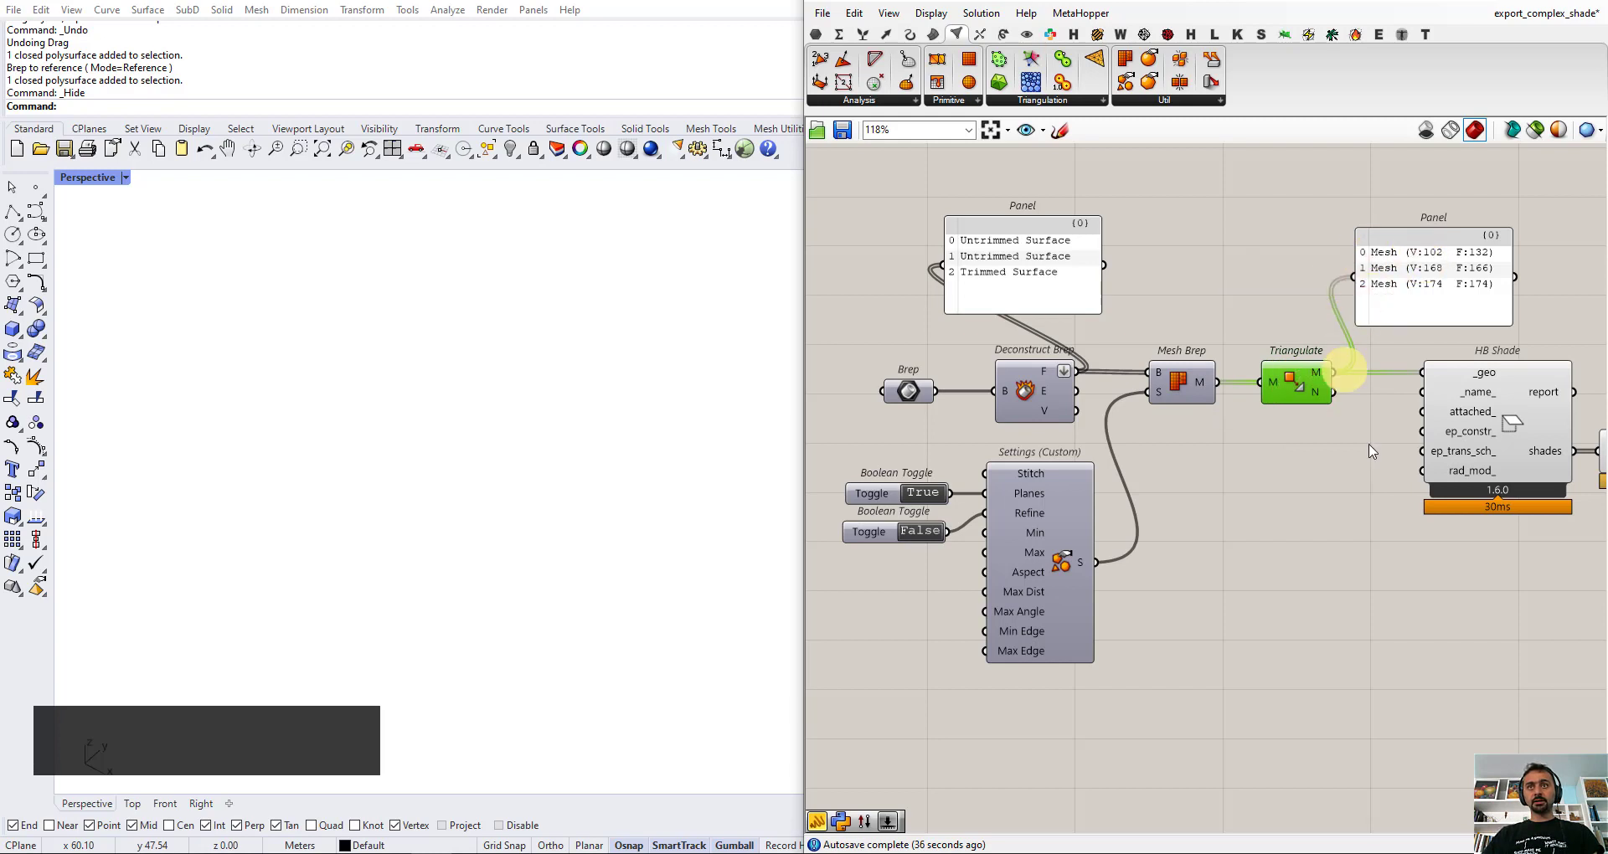
pyautogui.moveTo(1350, 532); pyautogui.dragTo(1267, 535, button='right')
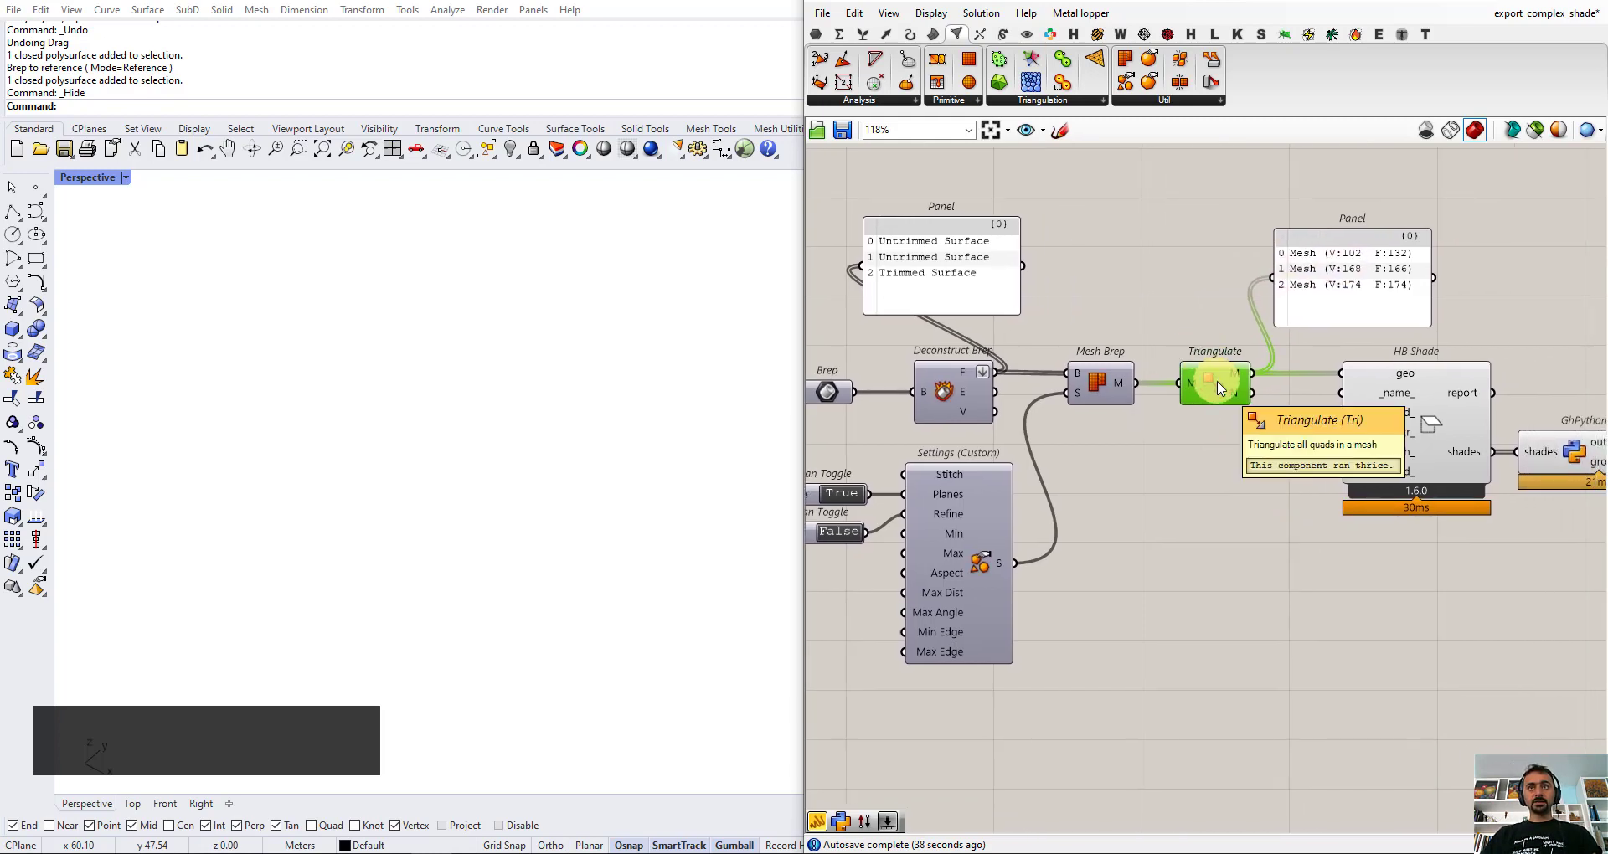
pyautogui.hotkey('ctrl', 'q')
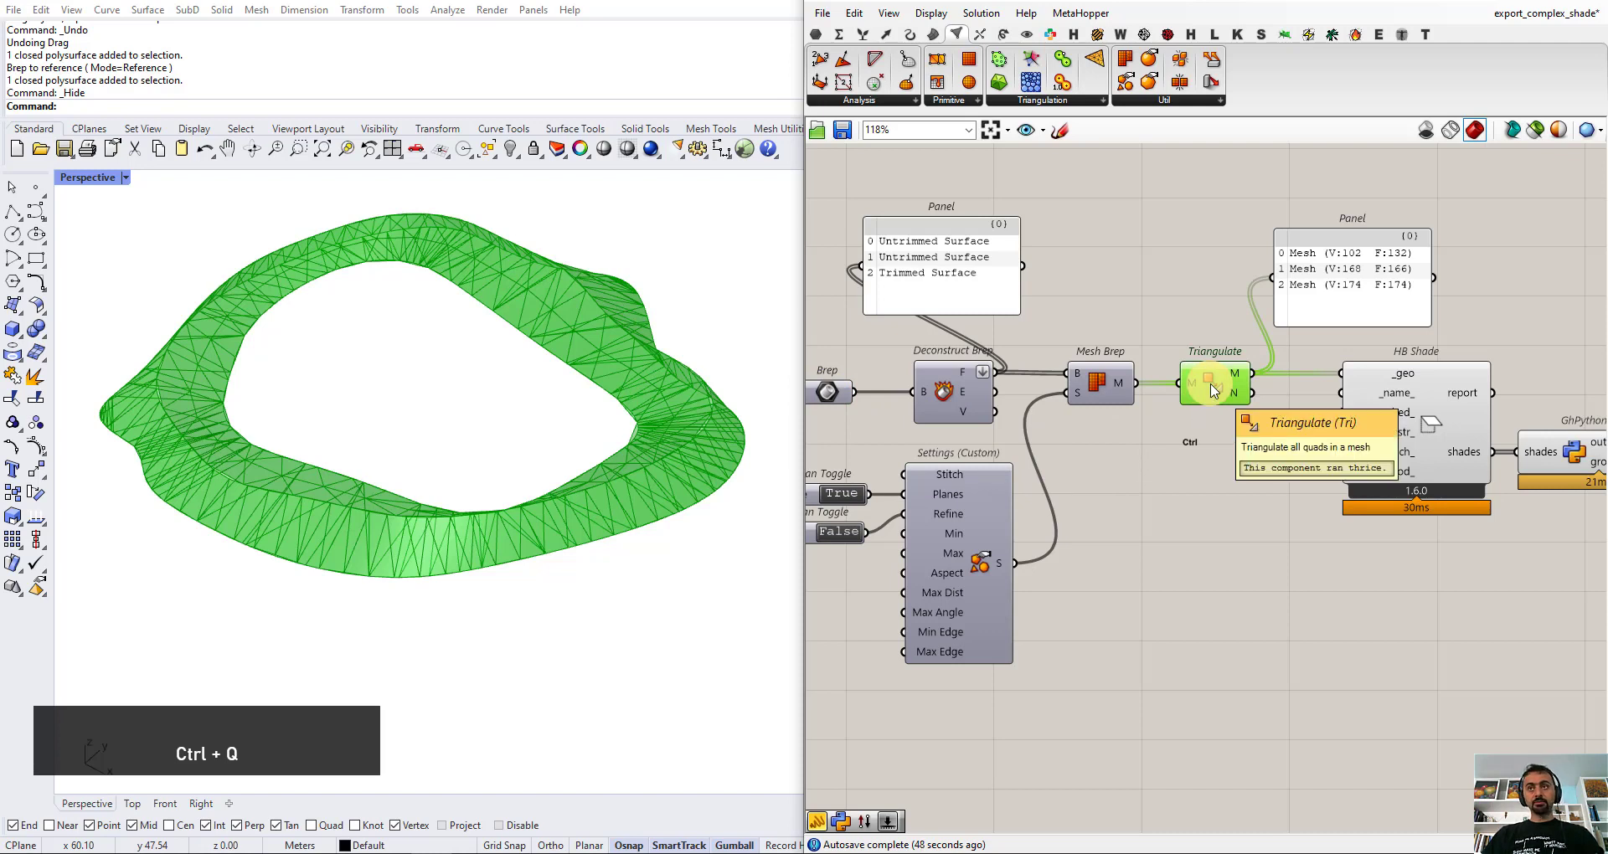
pyautogui.moveTo(1424, 536); pyautogui.dragTo(1492, 546, button='right')
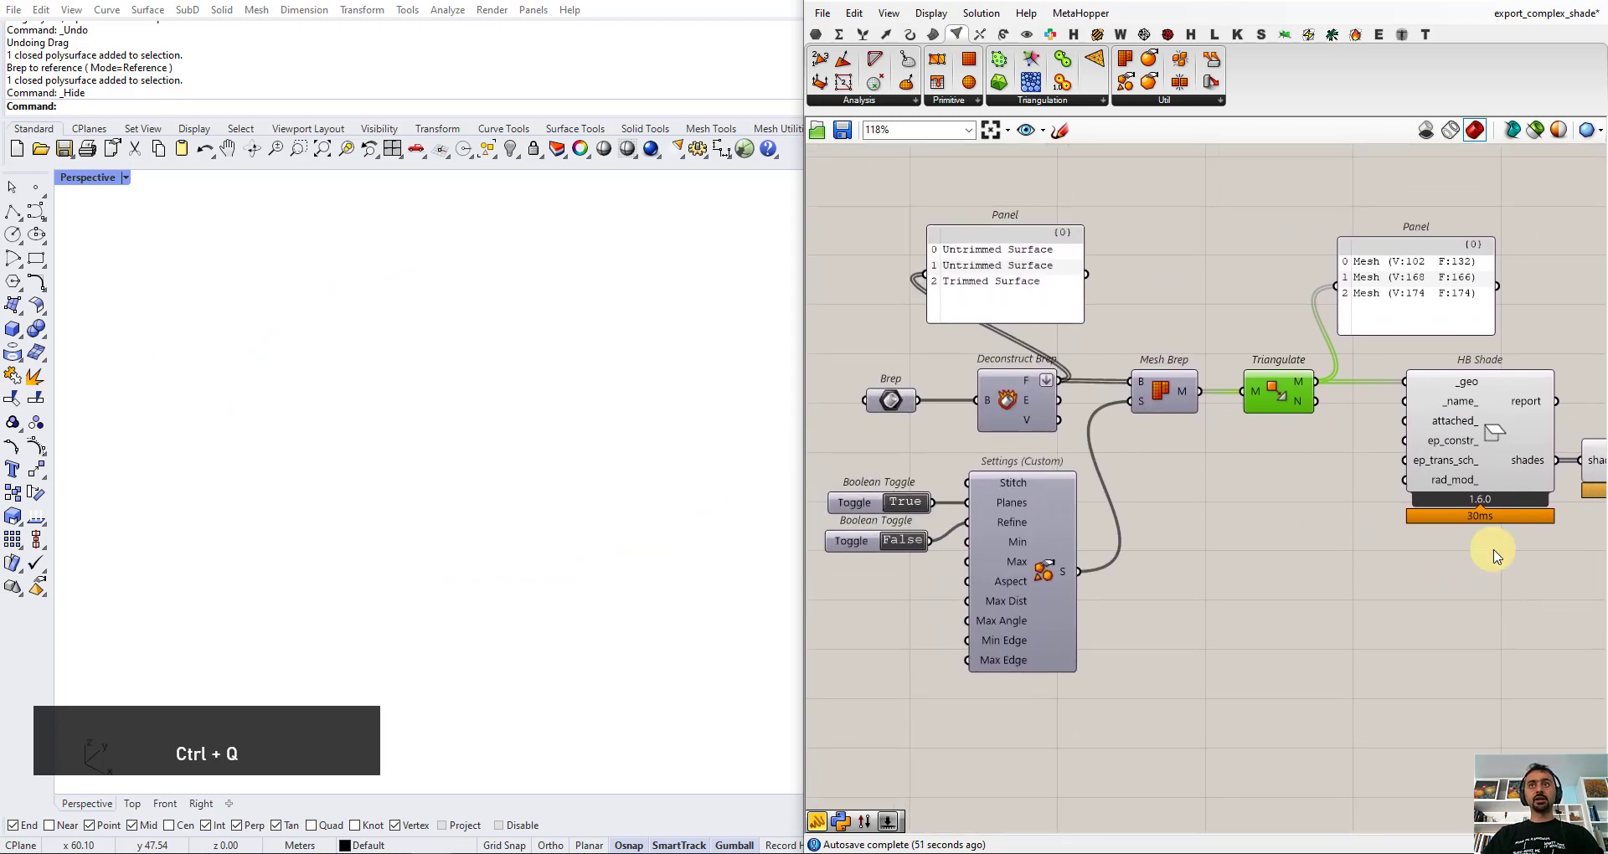
pyautogui.click(1235, 308)
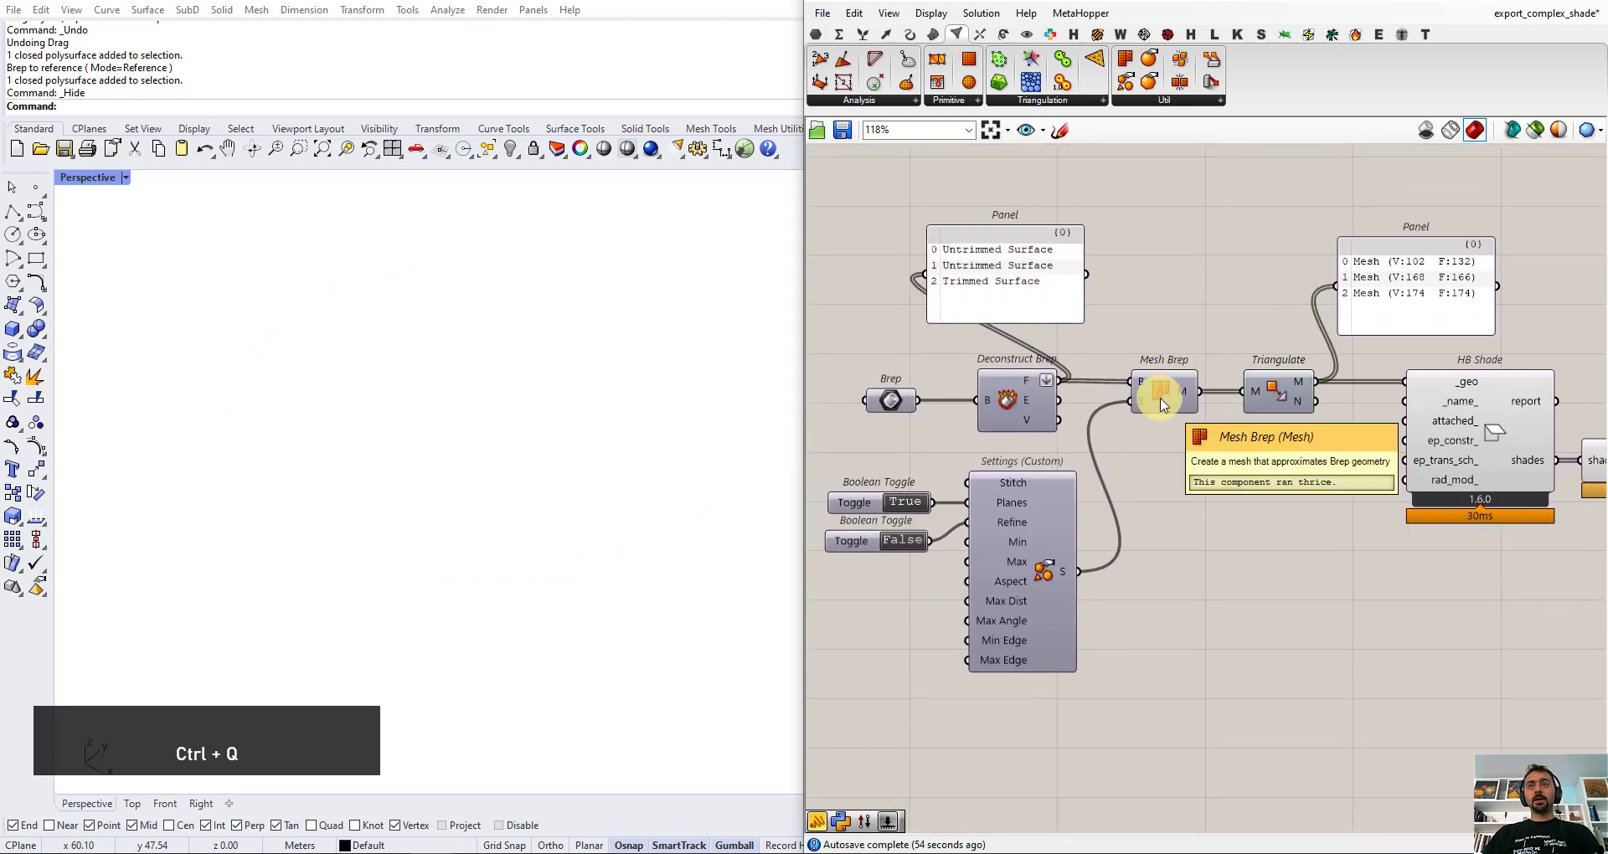
# - Place a Simple Mesh component above Mesh Brep as an alternative meshing method
pyautogui.click(1167, 103)
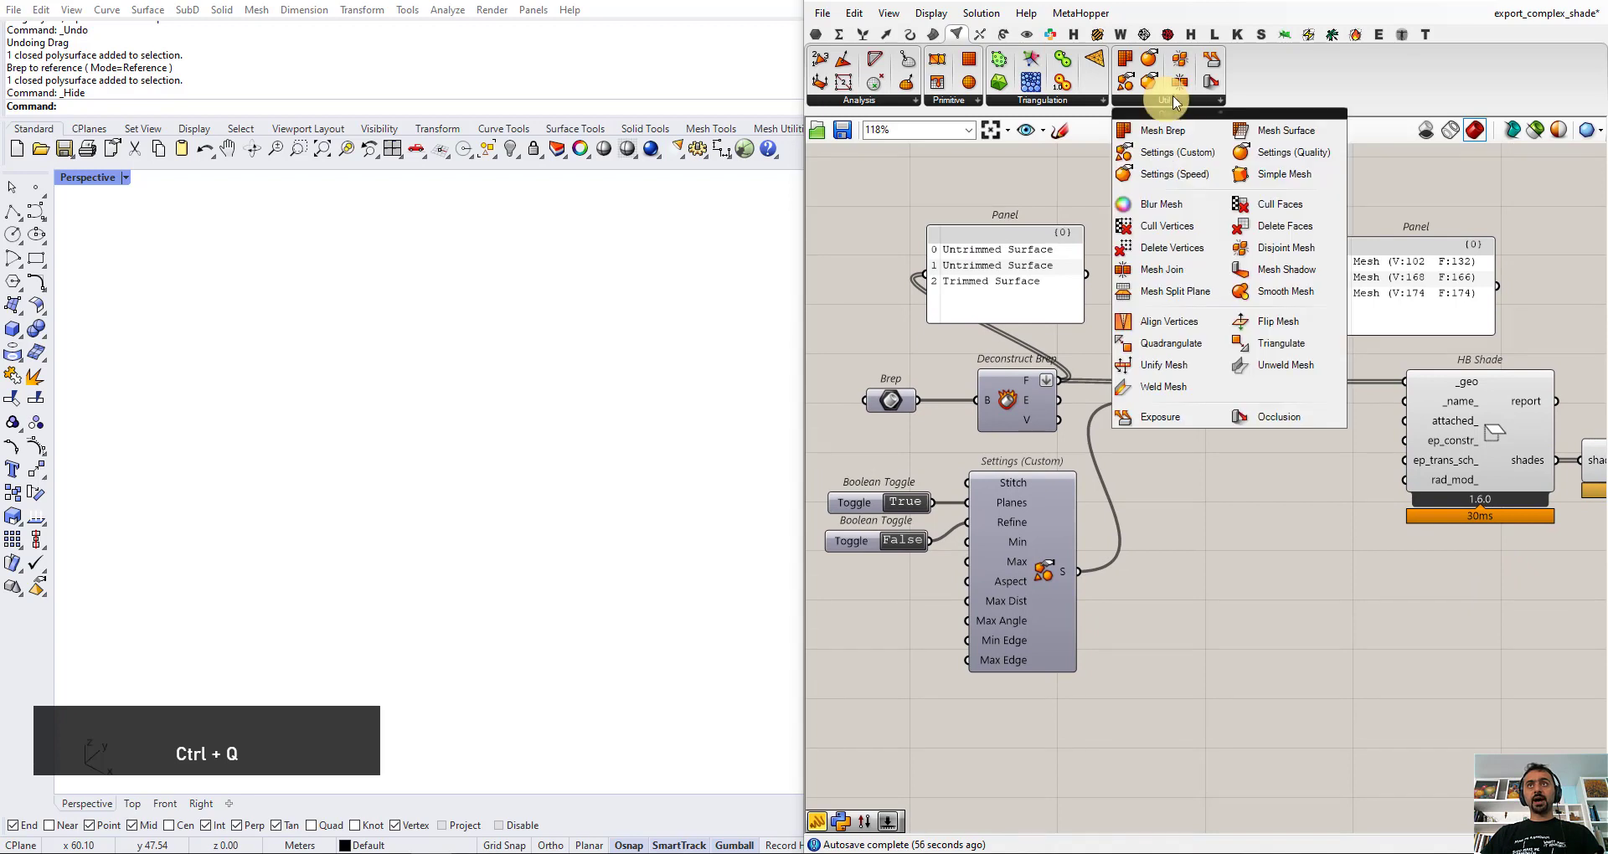
pyautogui.click(1256, 178)
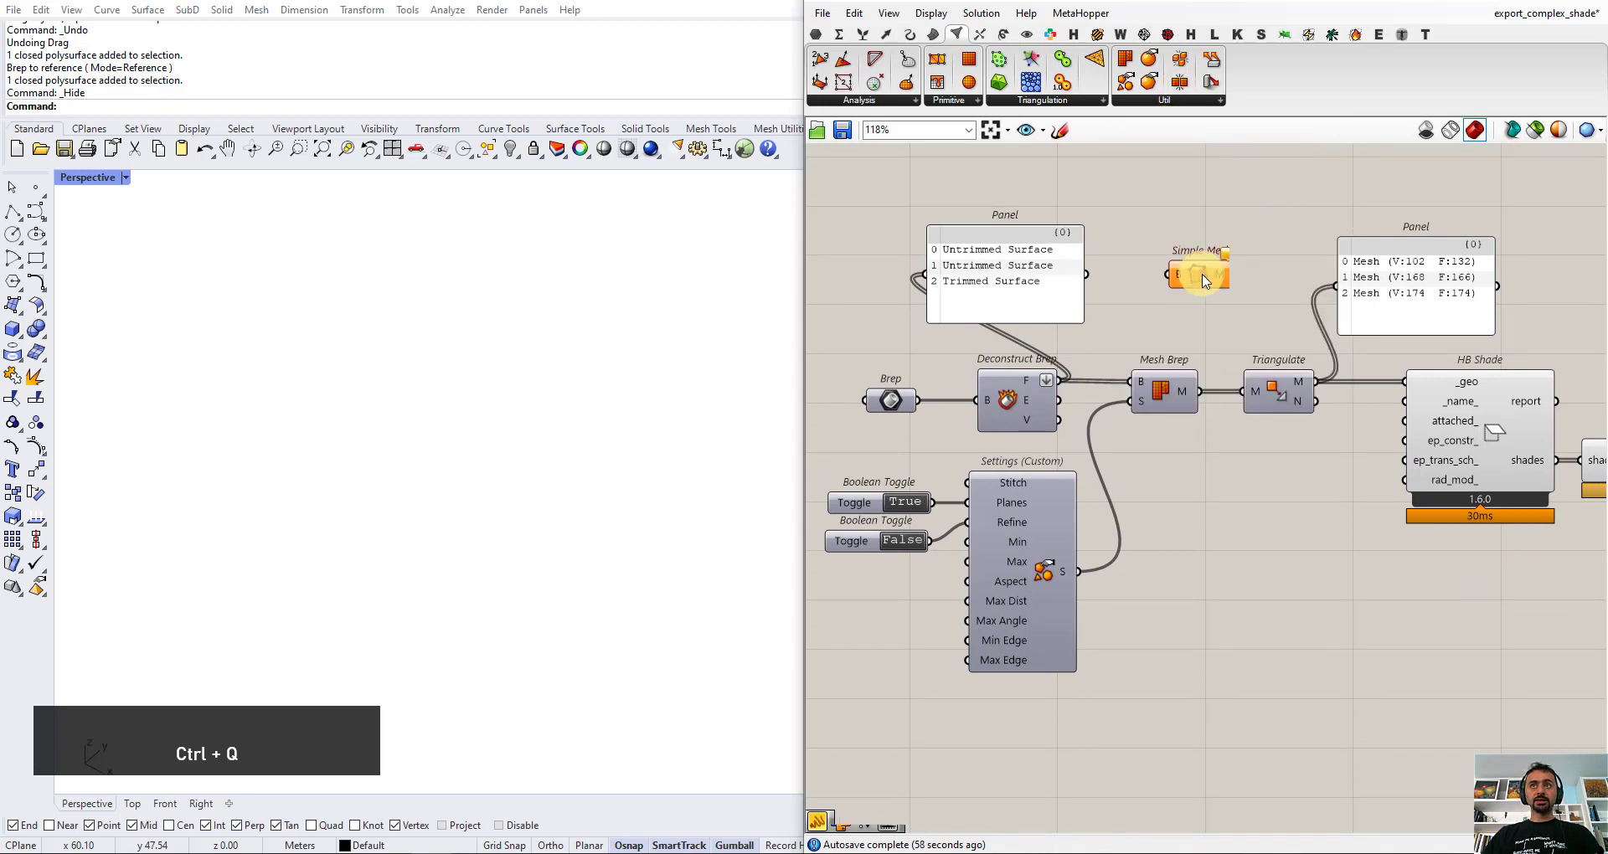
pyautogui.click(1170, 312)
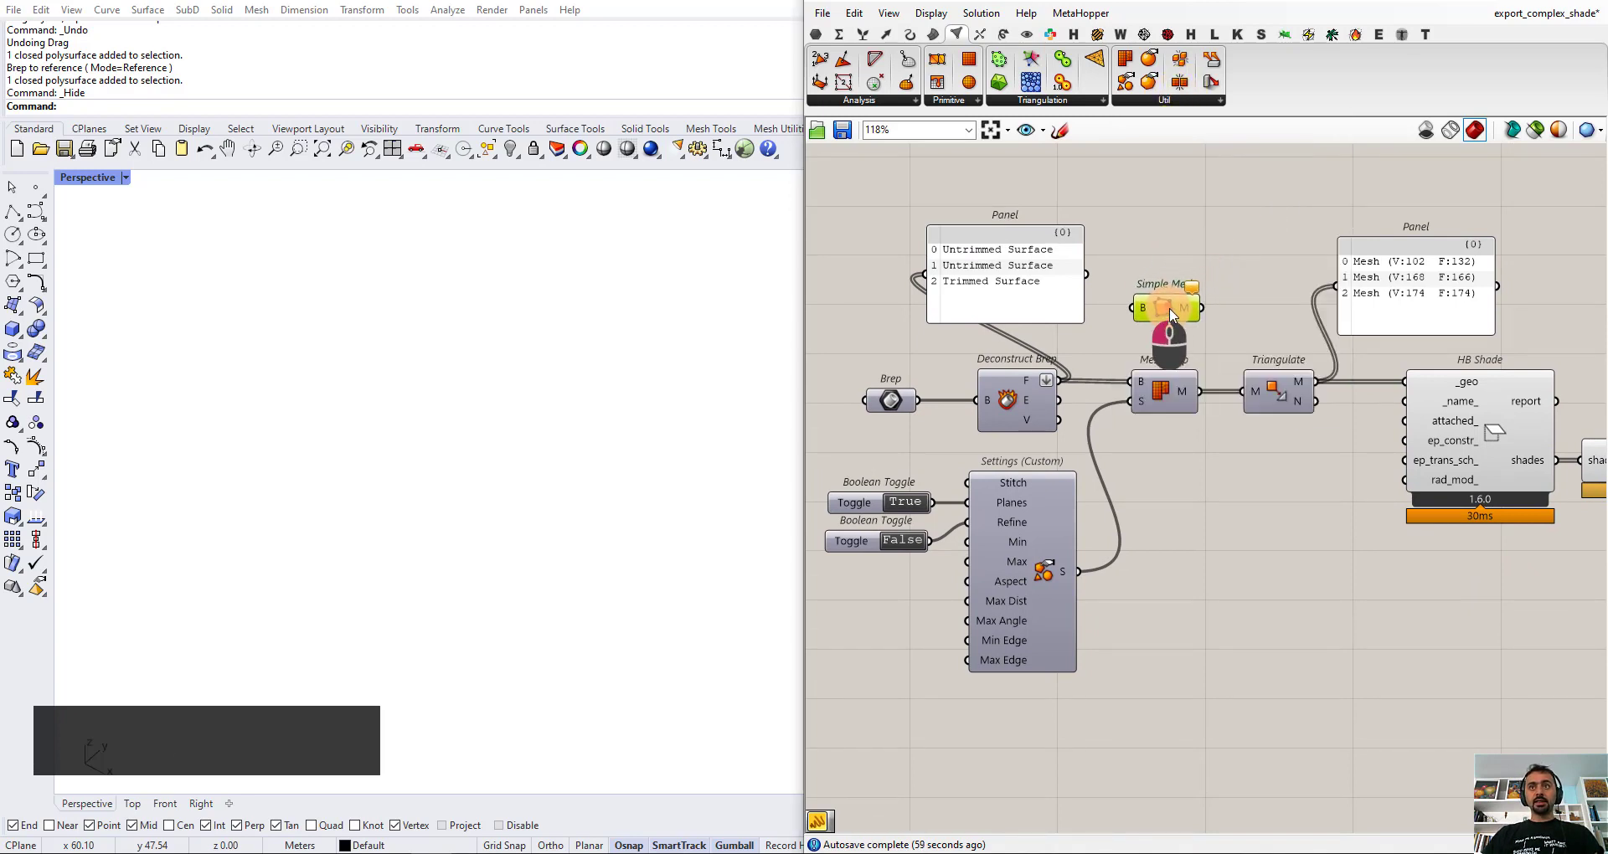
pyautogui.click(1171, 391)
pyautogui.click(1043, 553)
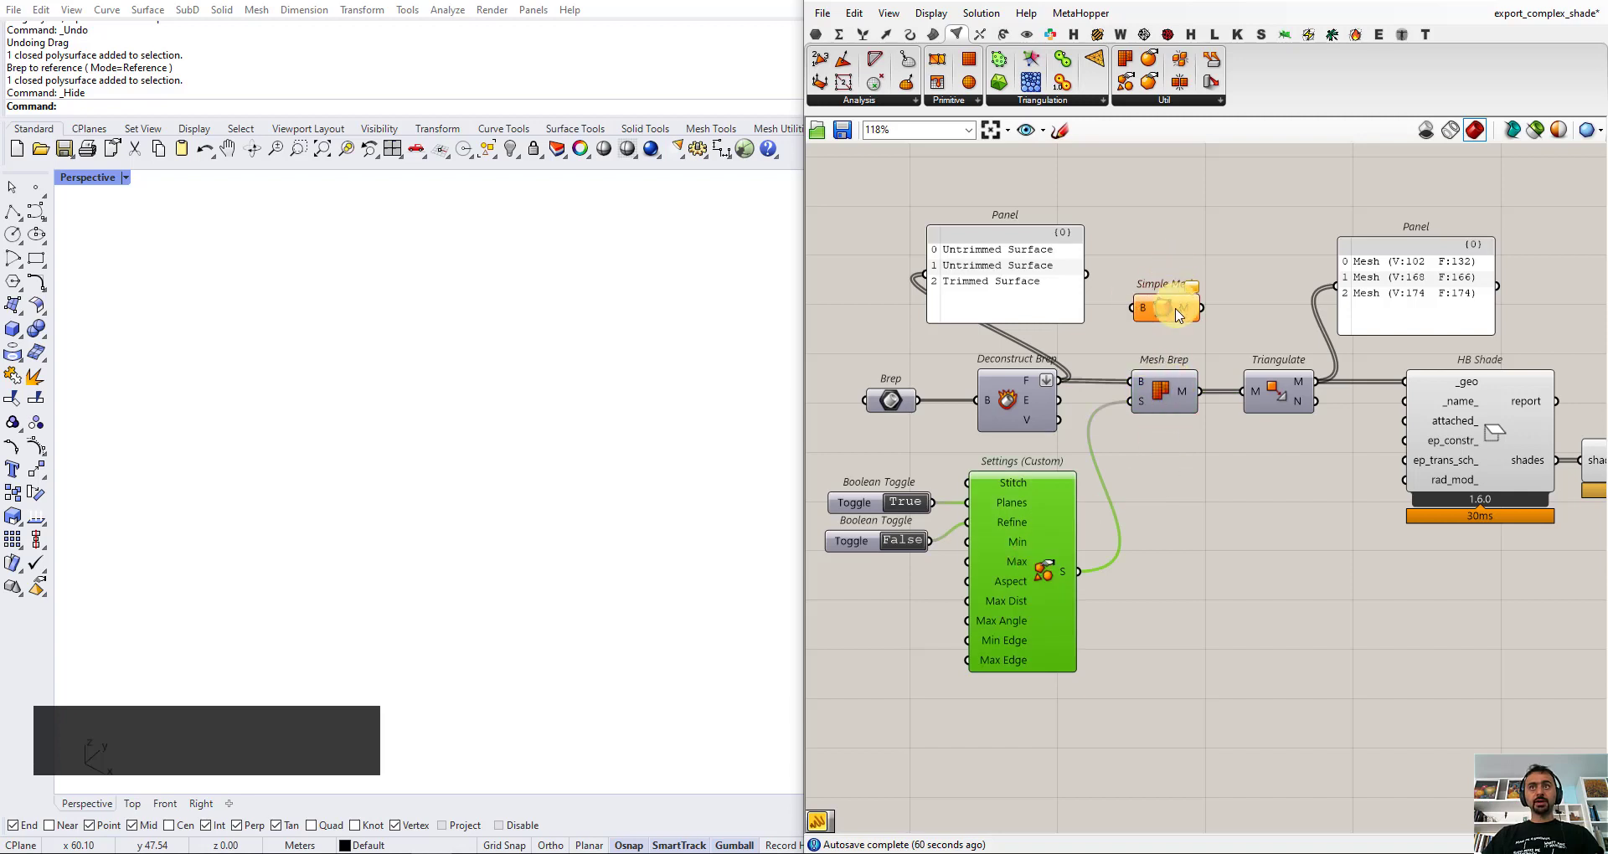
# - Try meshing Deconstruct Brep's faces with Simple Mesh and display its output in the mesh panel
pyautogui.moveTo(1177, 314)
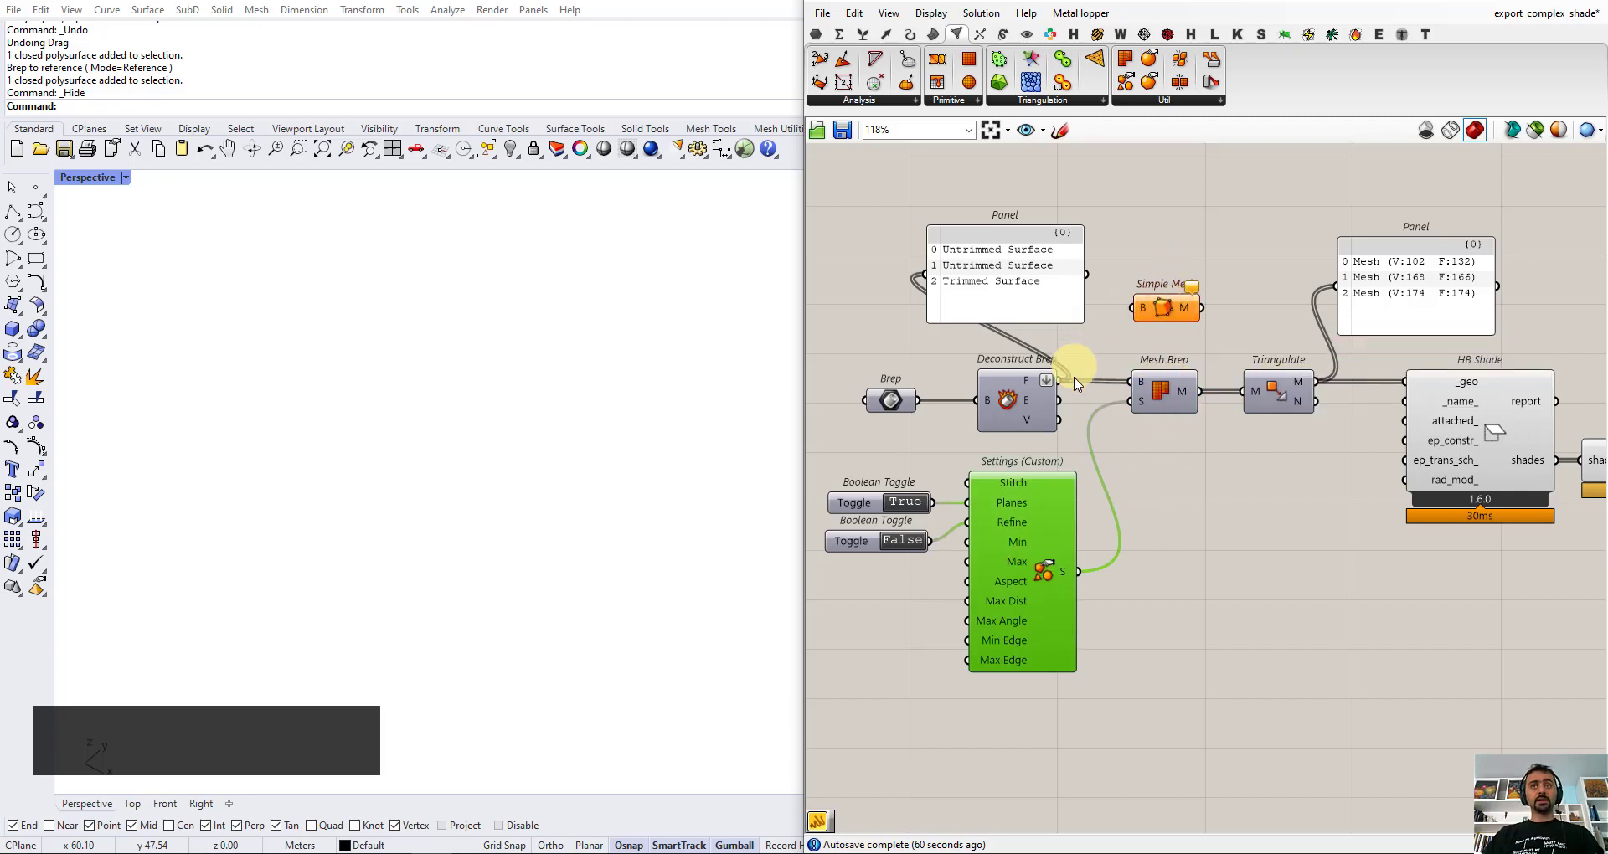
pyautogui.moveTo(1060, 381); pyautogui.dragTo(1304, 288)
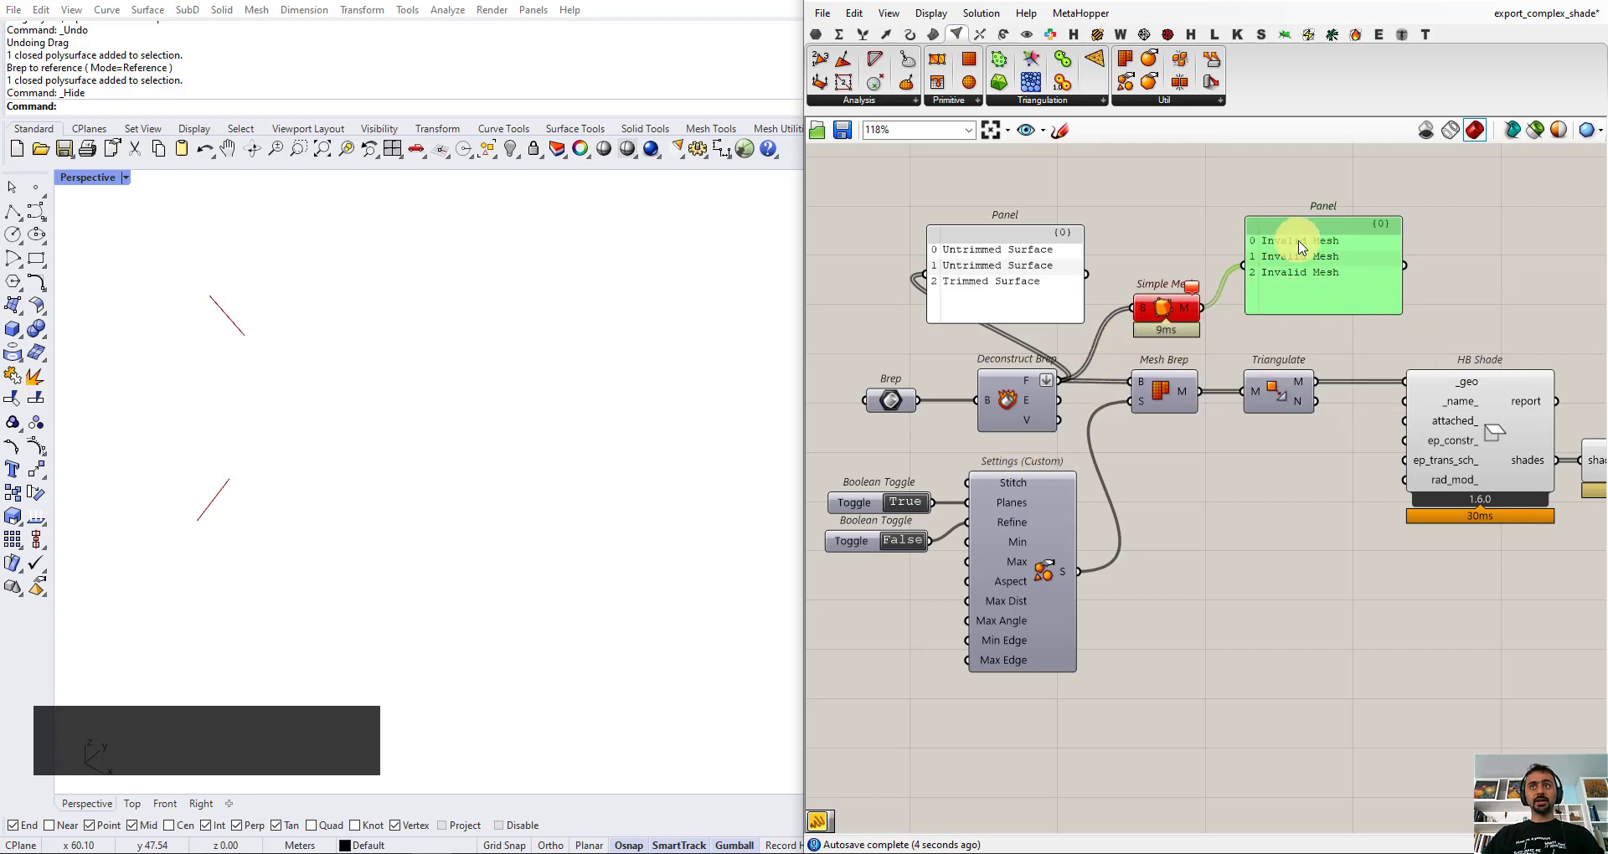
pyautogui.moveTo(1296, 245); pyautogui.dragTo(1304, 272)
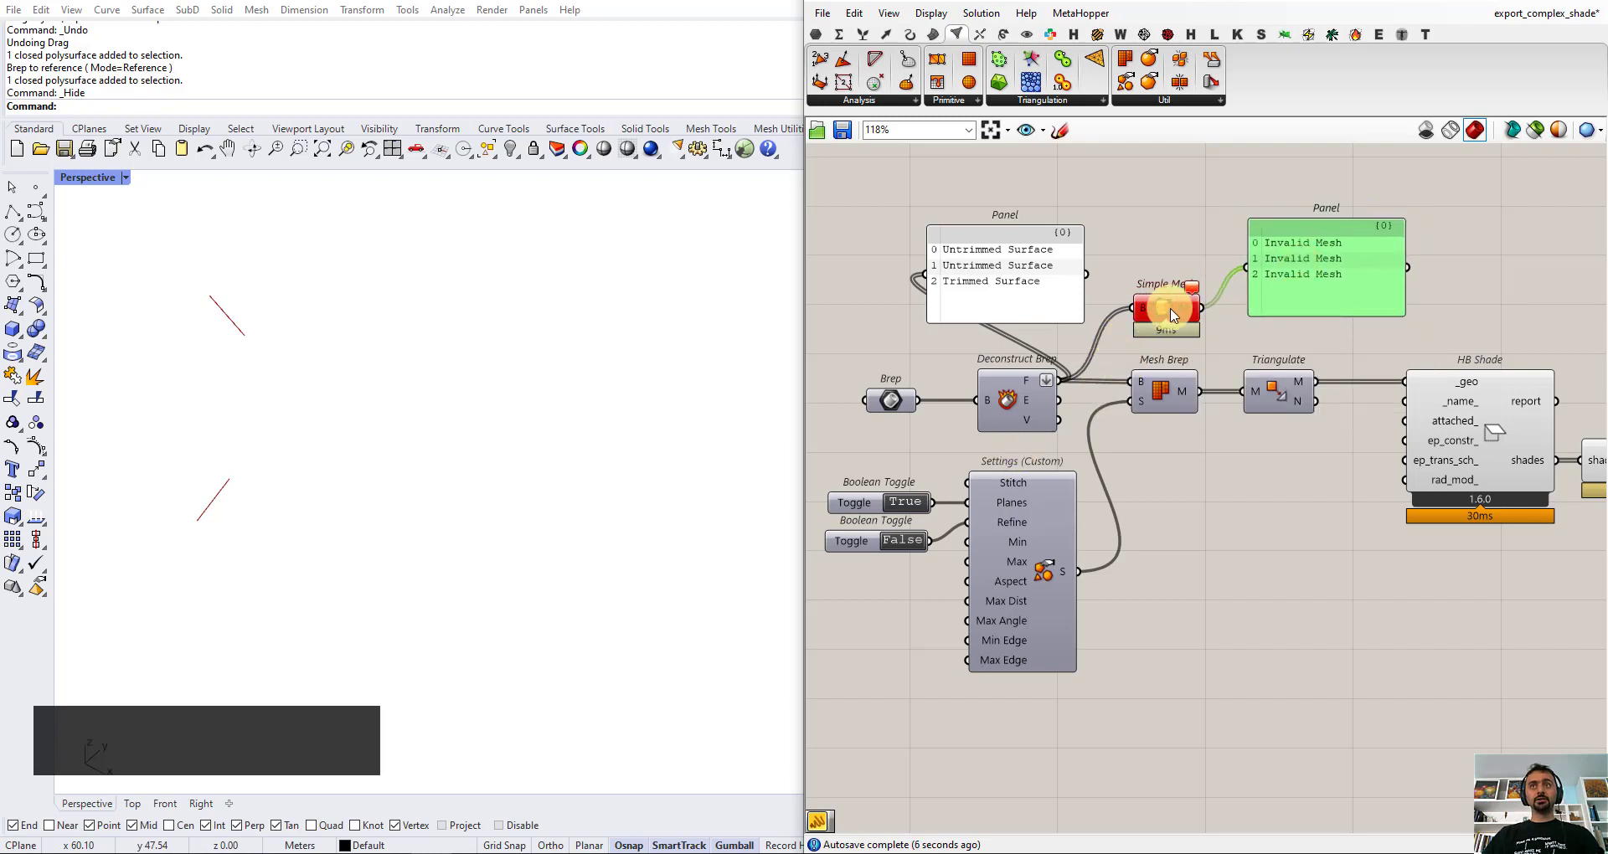
pyautogui.moveTo(1171, 316); pyautogui.dragTo(1170, 276)
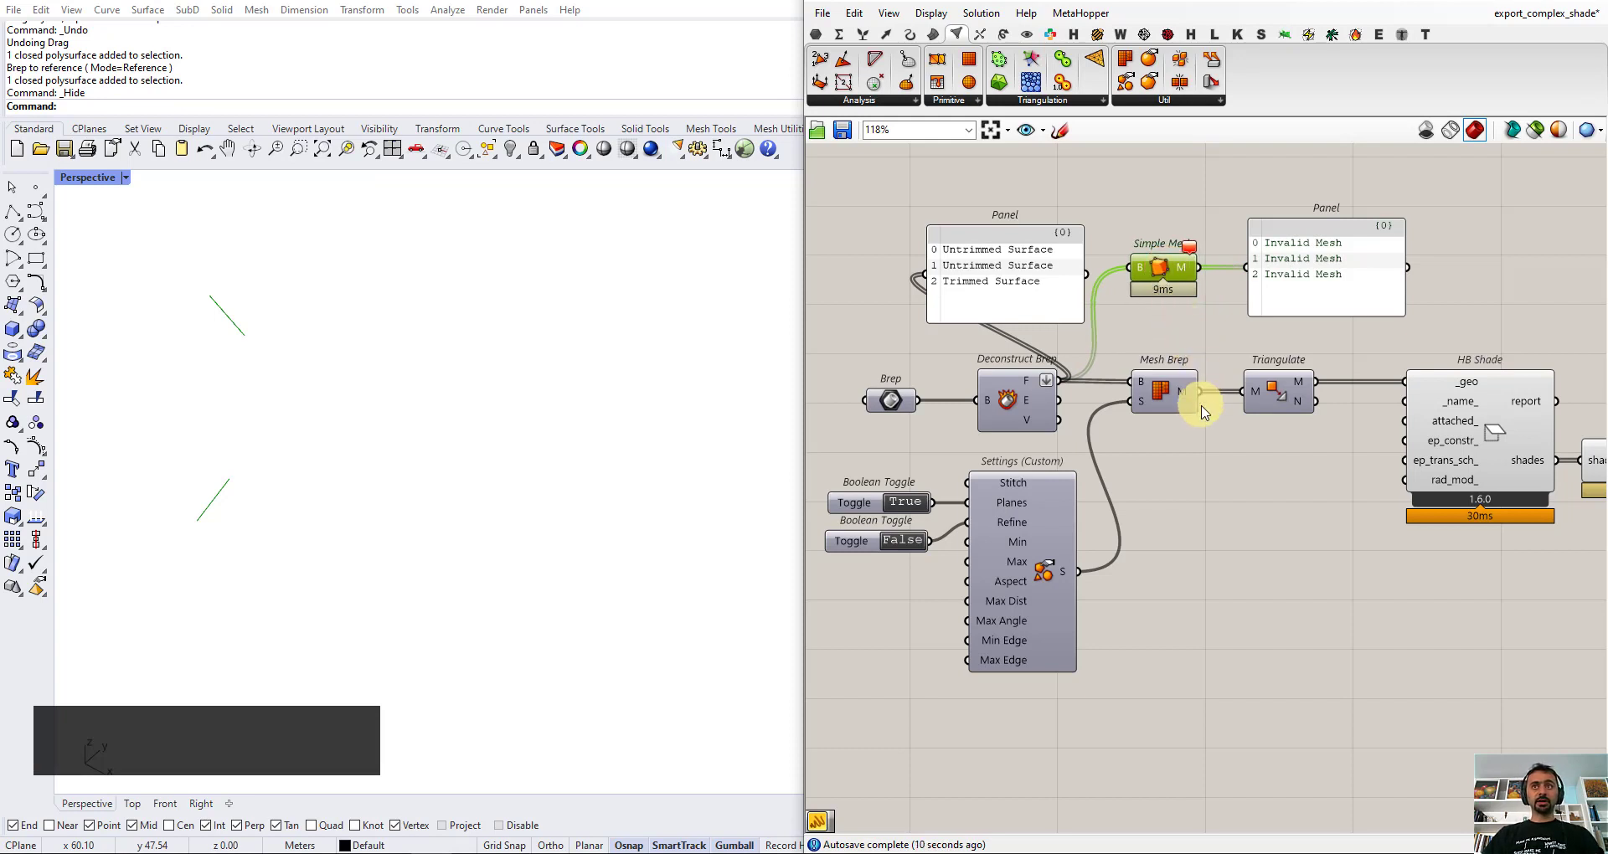
# - Connect Mesh Brep's output to the mesh panel and delete the Simple Mesh component
pyautogui.moveTo(1200, 391); pyautogui.dragTo(1246, 268)
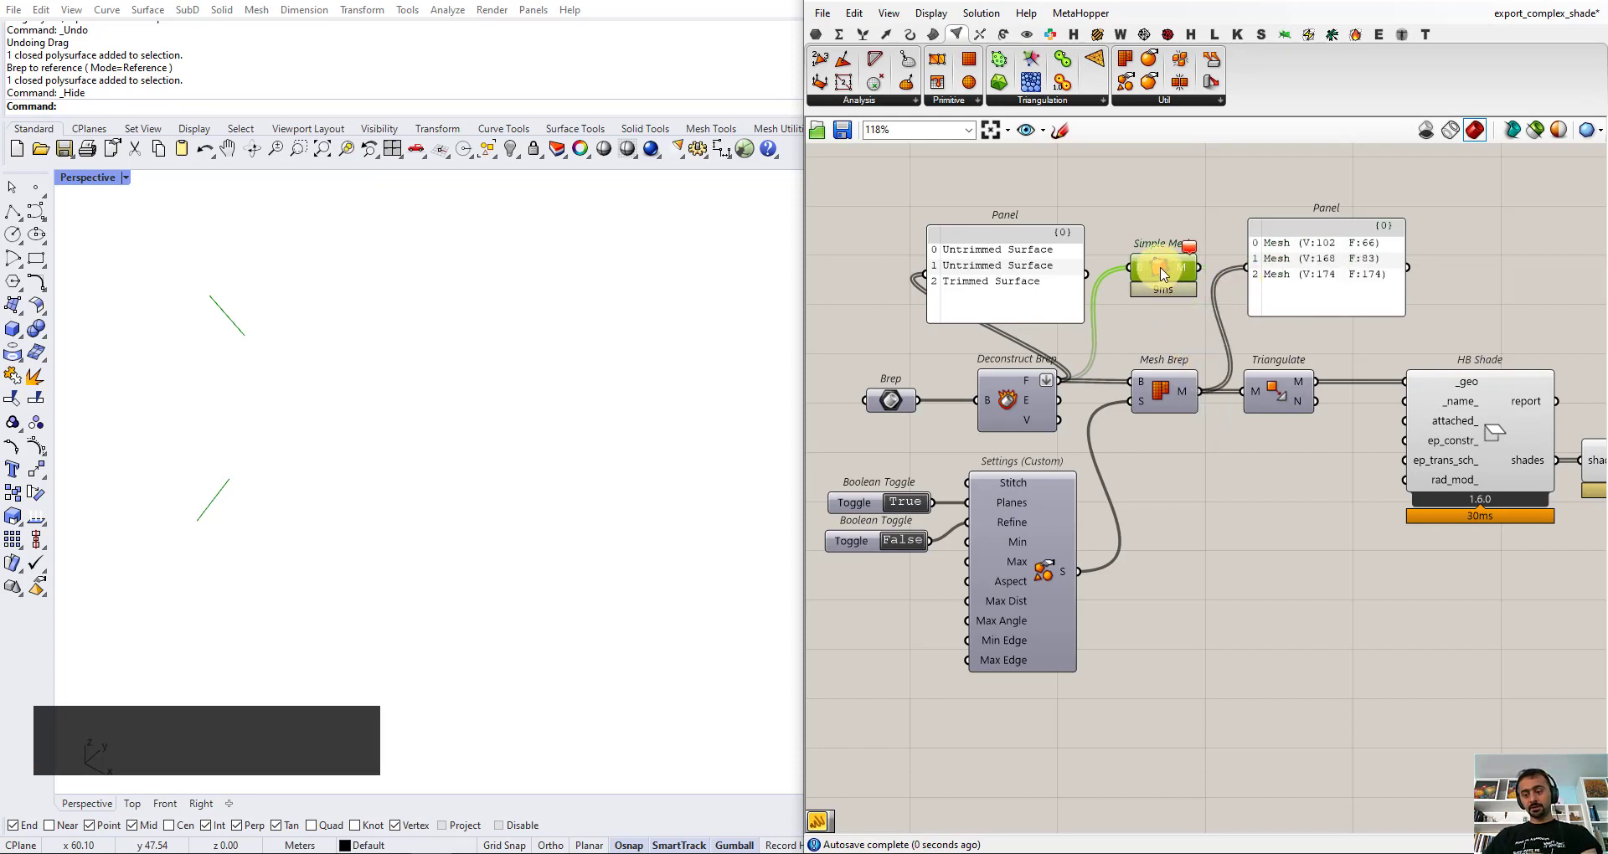
pyautogui.press('Delete')
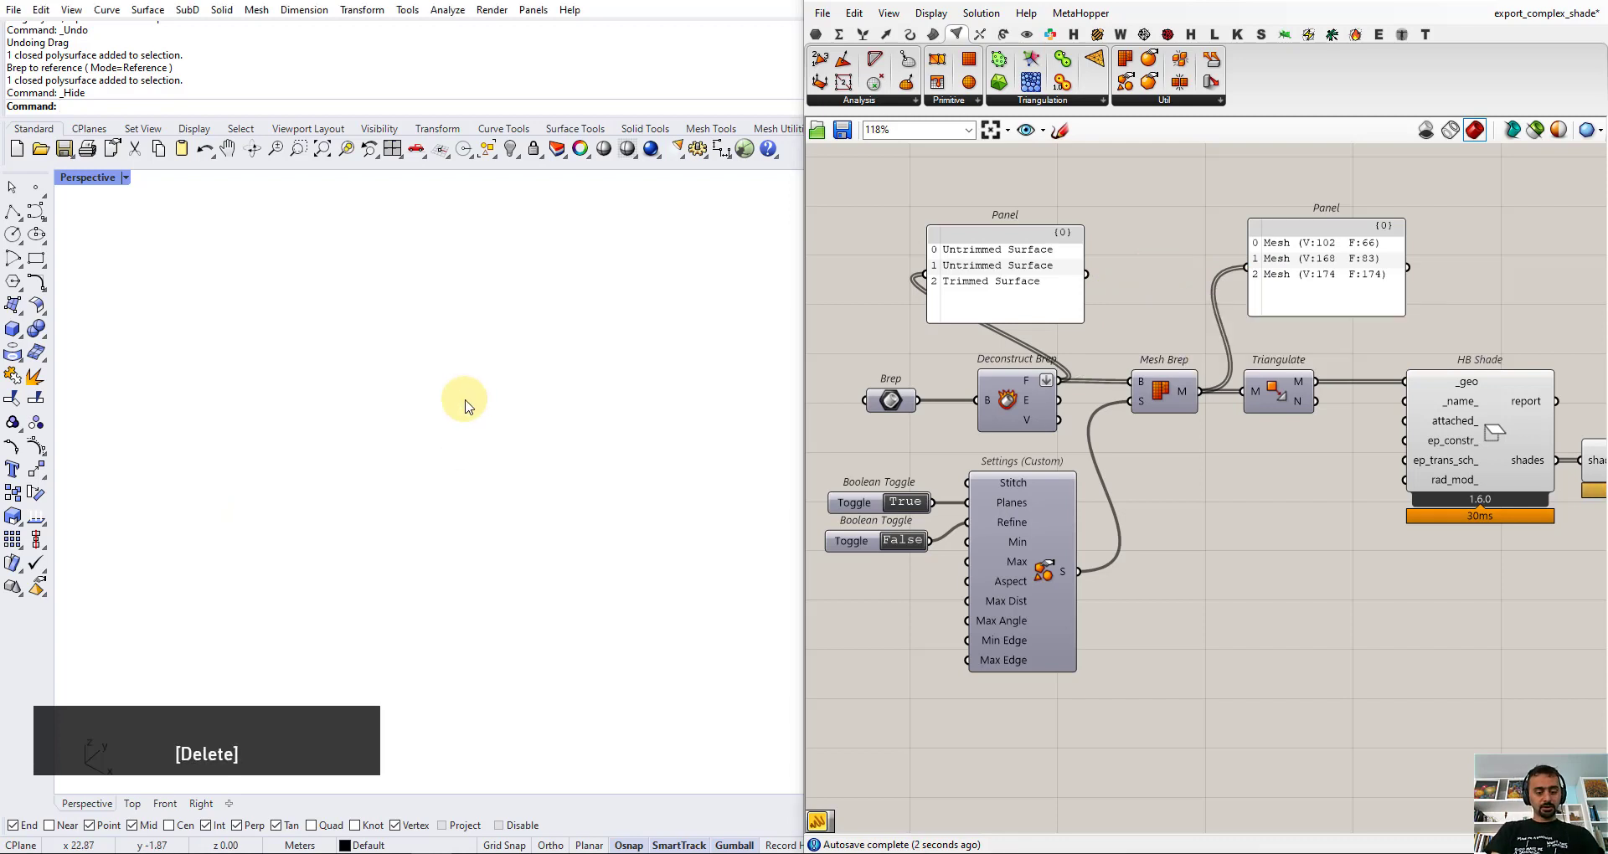
# - Show the hidden ring polysurface in Rhino and widen the Grasshopper window around the Honeybee part of the definition
pyautogui.press('Return')
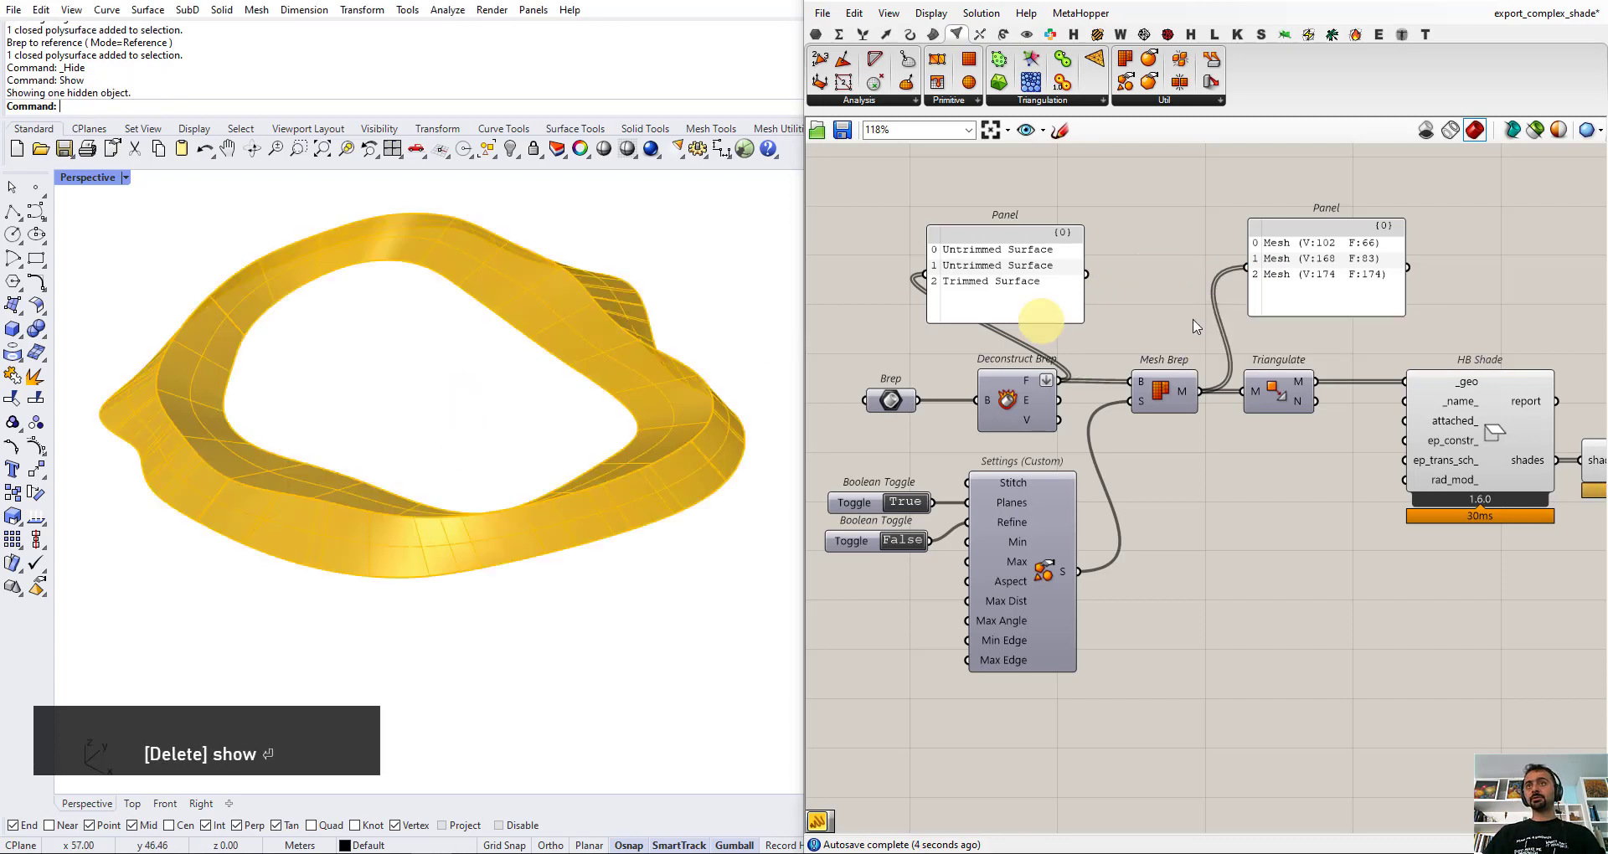
pyautogui.scroll(-1, 1104, 335)
pyautogui.scroll(-1, 1104, 335)
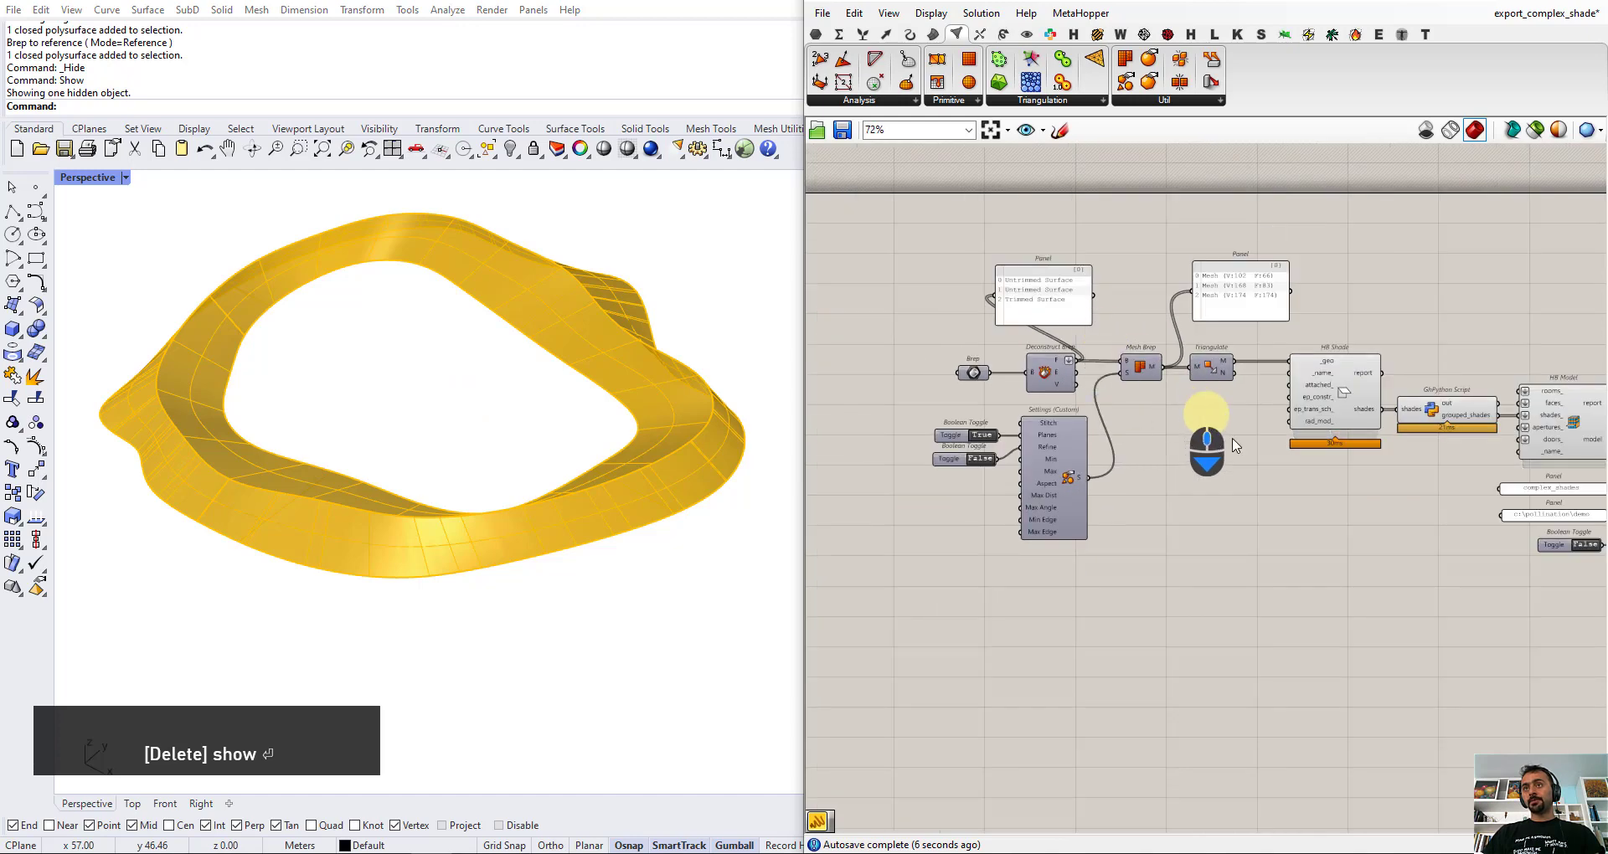
pyautogui.moveTo(1104, 335); pyautogui.dragTo(880, 420, button='right')
pyautogui.scroll(-1, 887, 366)
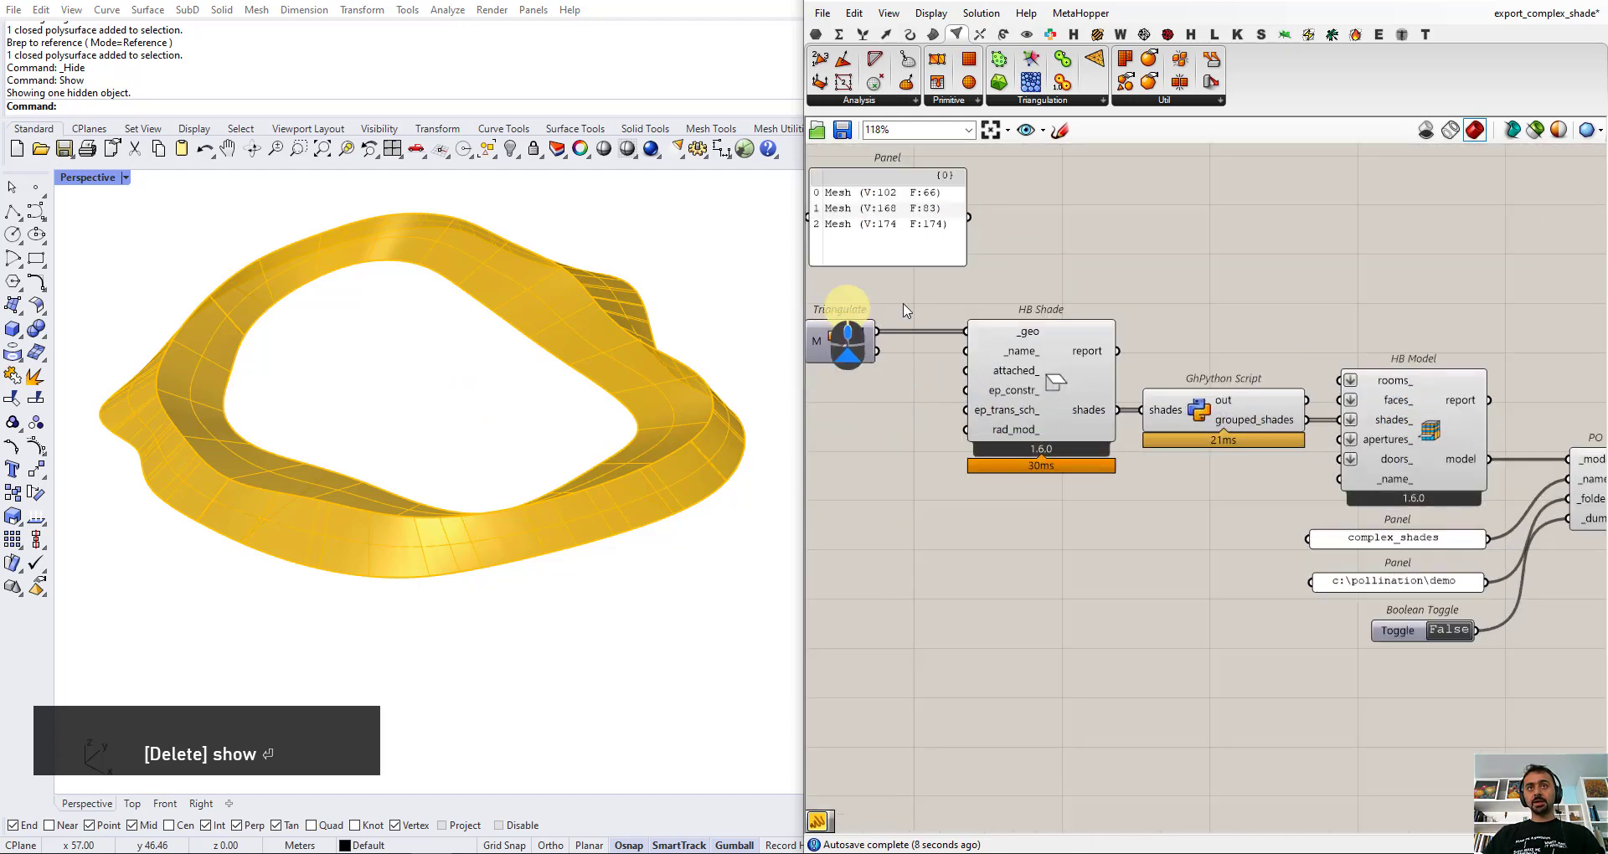
pyautogui.scroll(2, 1170, 288)
pyautogui.moveTo(1170, 287); pyautogui.dragTo(1140, 267, button='right')
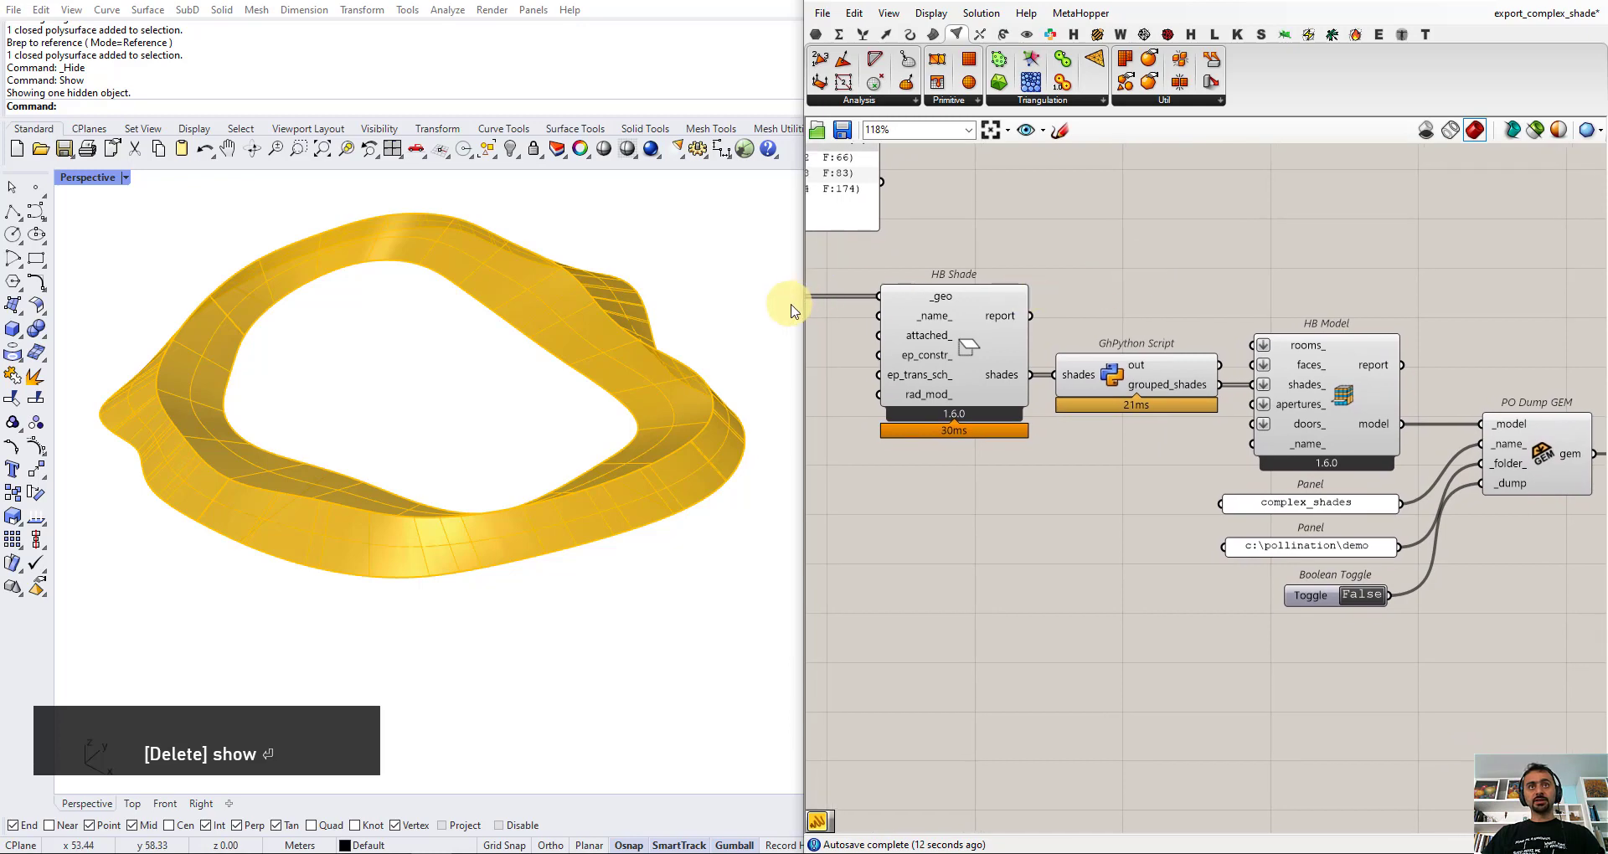
pyautogui.moveTo(799, 302); pyautogui.dragTo(420, 304)
pyautogui.moveTo(876, 314); pyautogui.dragTo(1160, 309, button='right')
# - Examine the chain from HB Shade through the shade-grouping GhPython Script to HB Model
pyautogui.click(875, 360)
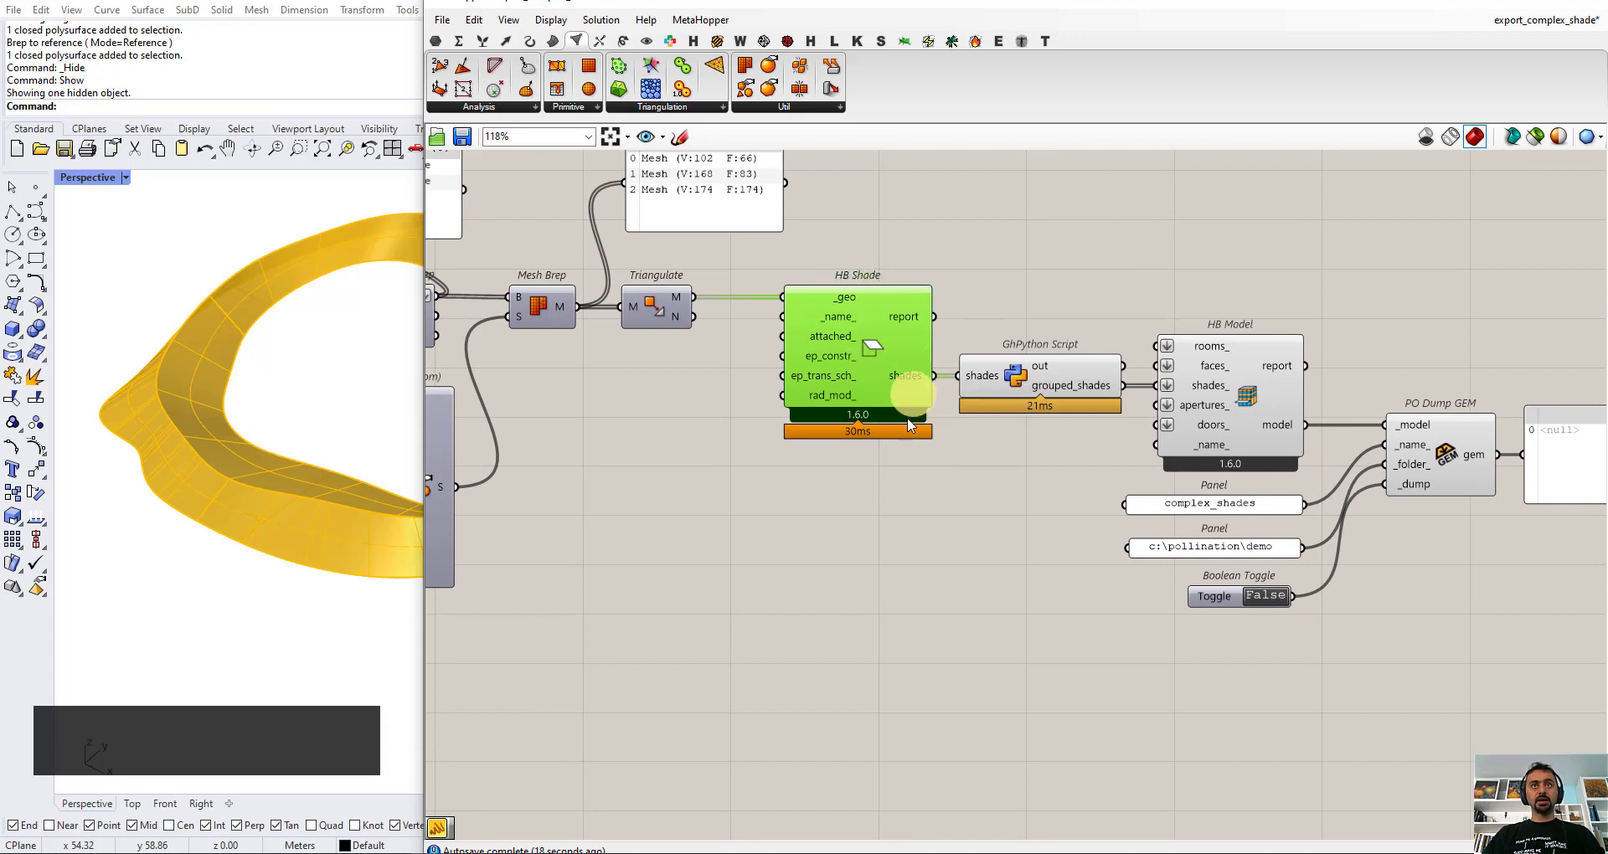
pyautogui.moveTo(991, 461); pyautogui.dragTo(840, 464, button='right')
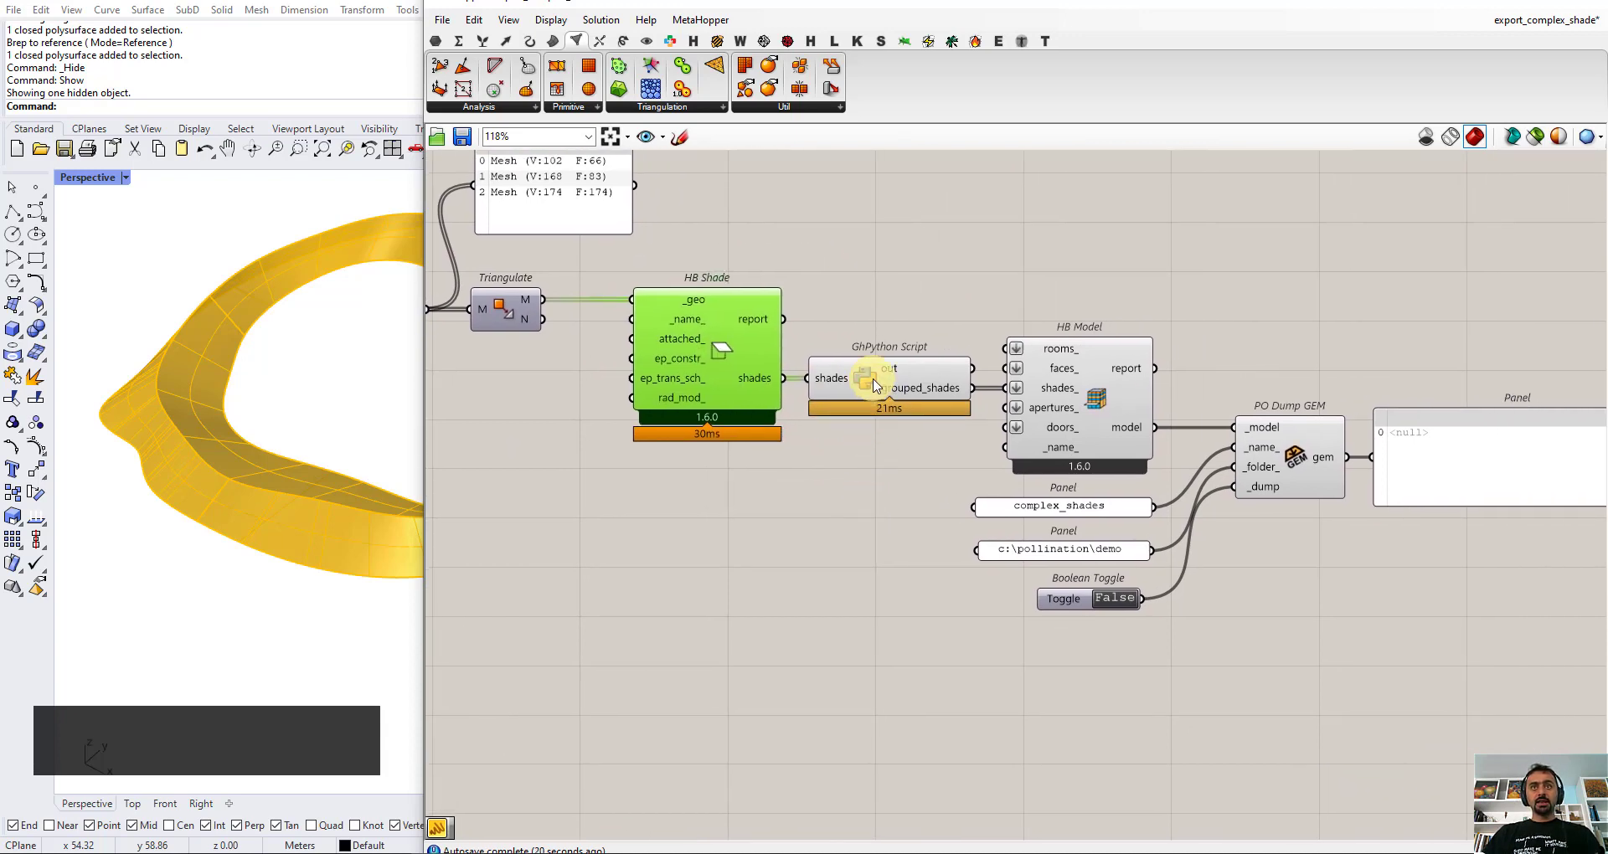
pyautogui.moveTo(874, 384); pyautogui.dragTo(882, 386)
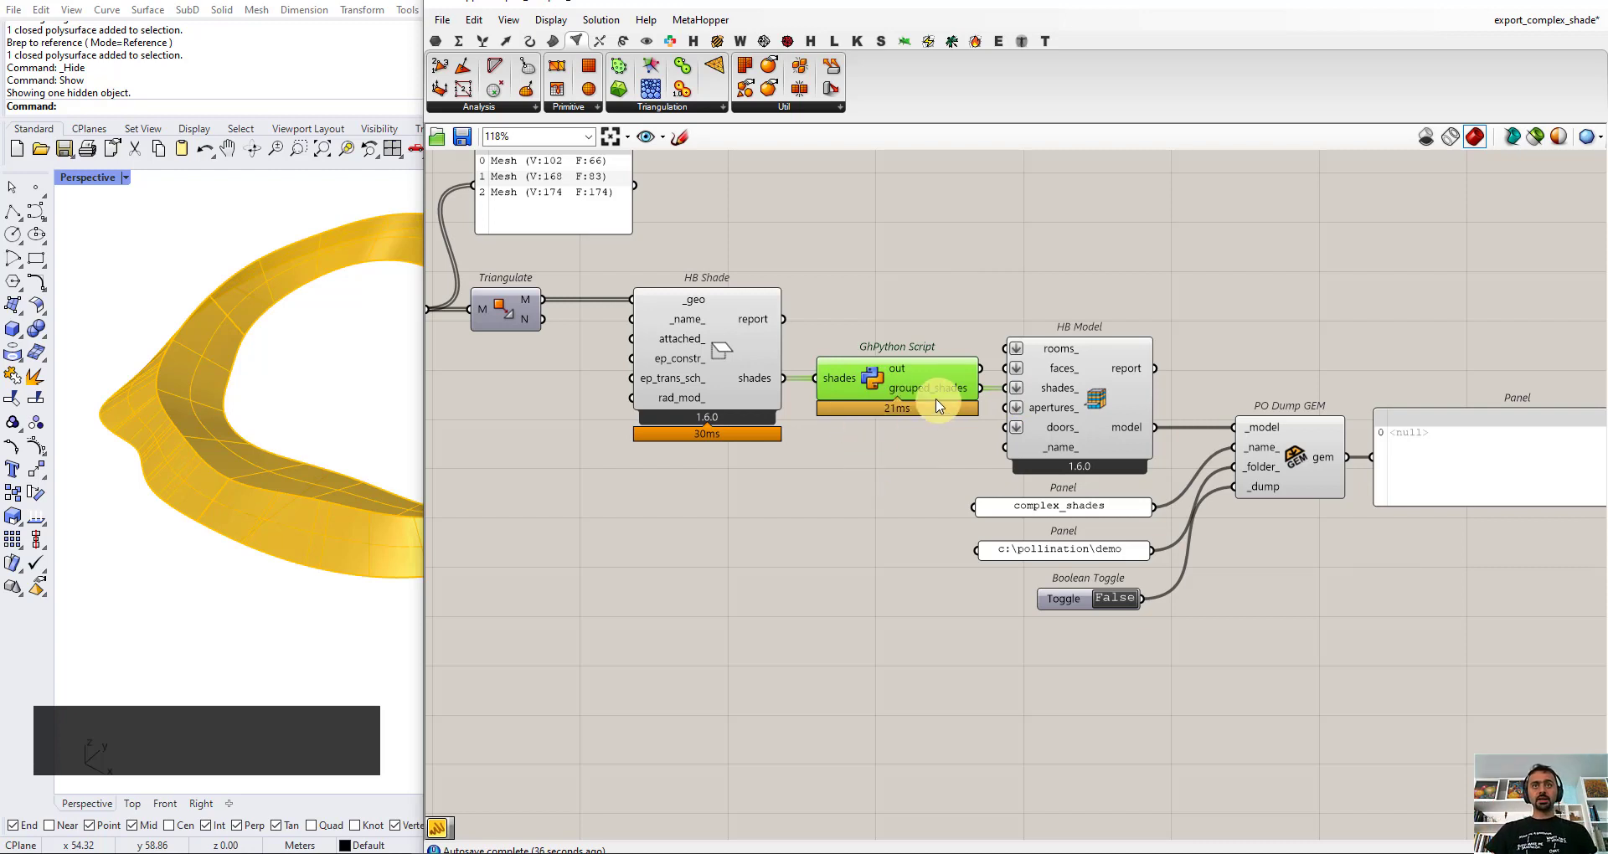
pyautogui.moveTo(911, 465); pyautogui.dragTo(733, 451, button='right')
pyautogui.moveTo(856, 396)
pyautogui.mouseDown()
pyautogui.moveTo(893, 387)
pyautogui.moveTo(867, 381)
pyautogui.mouseUp()
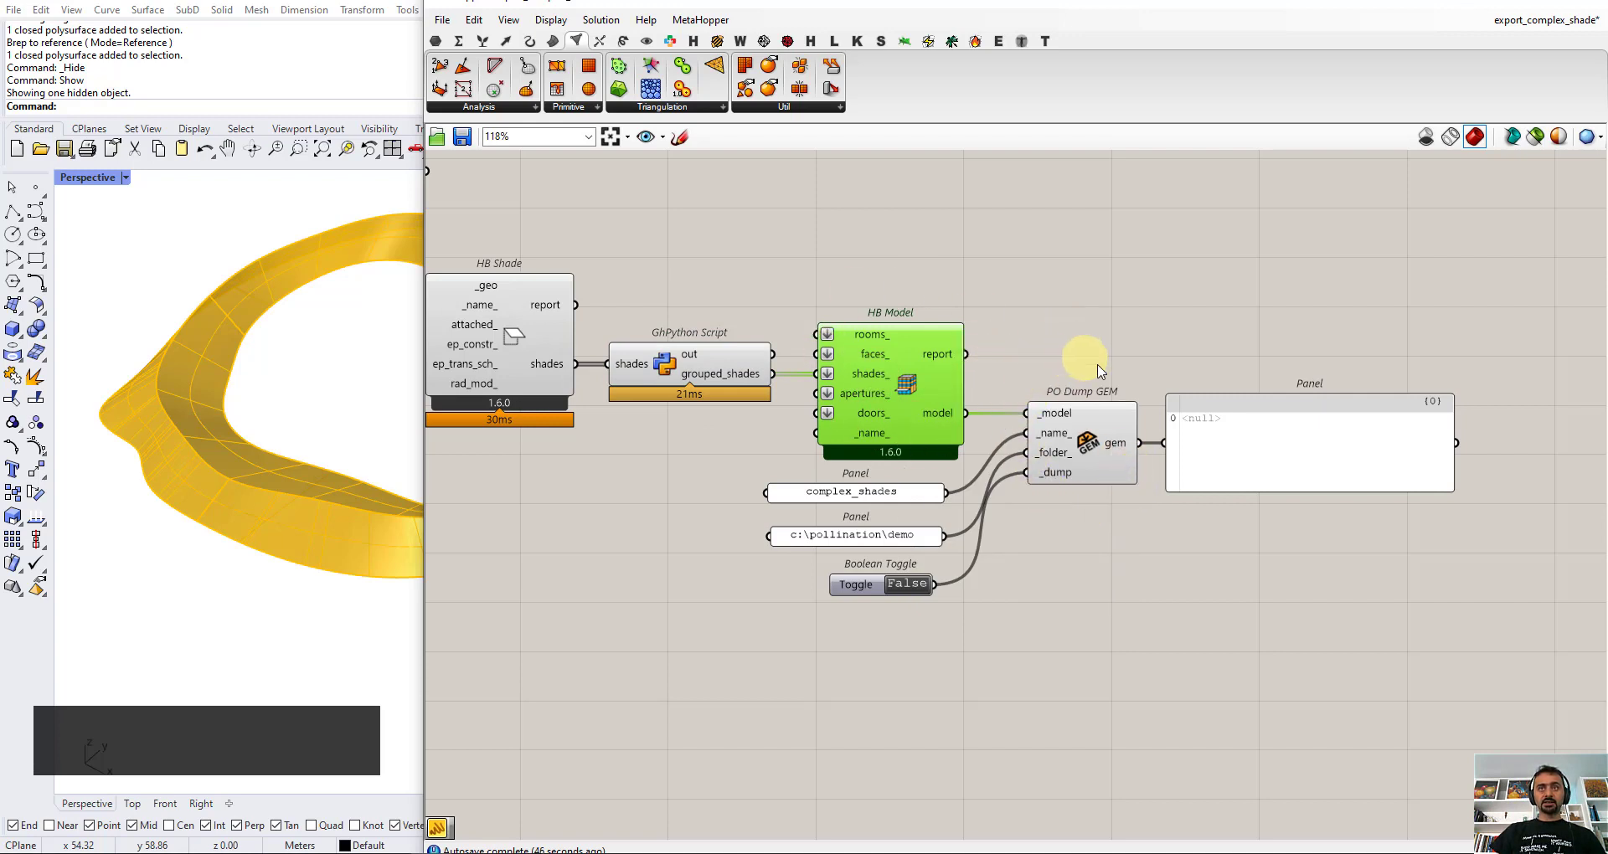
# - Locate PO Dump GEM in the Pollination component palette and examine its name, folder and dump inputs
pyautogui.click(1087, 447)
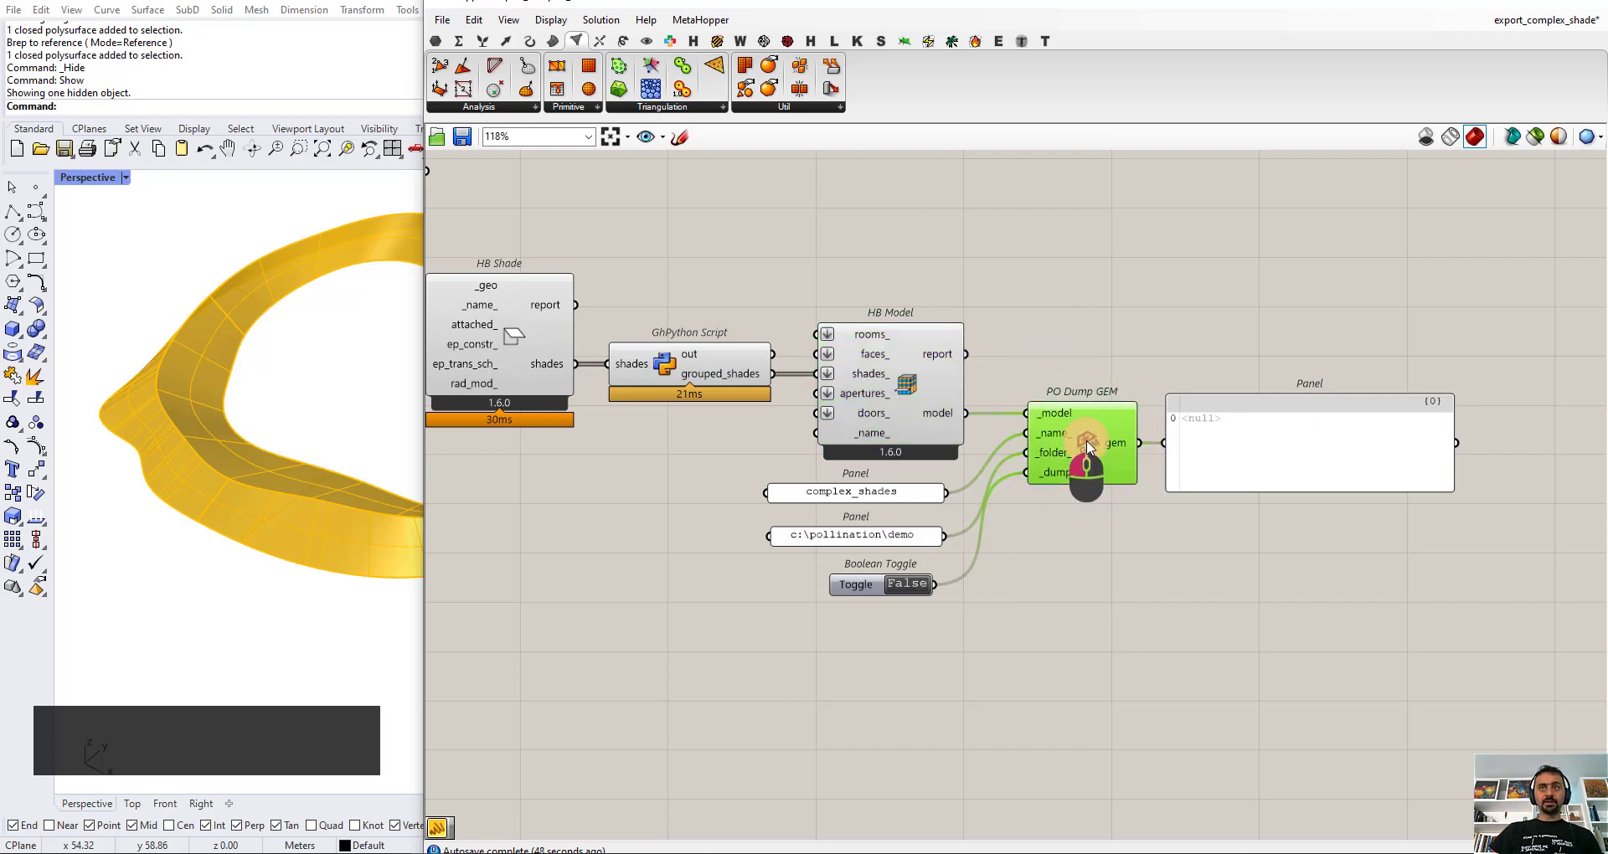
pyautogui.keyDown('ctrl'); pyautogui.keyDown('alt'); pyautogui.click(1088, 447); pyautogui.keyUp('alt'); pyautogui.keyUp('ctrl')
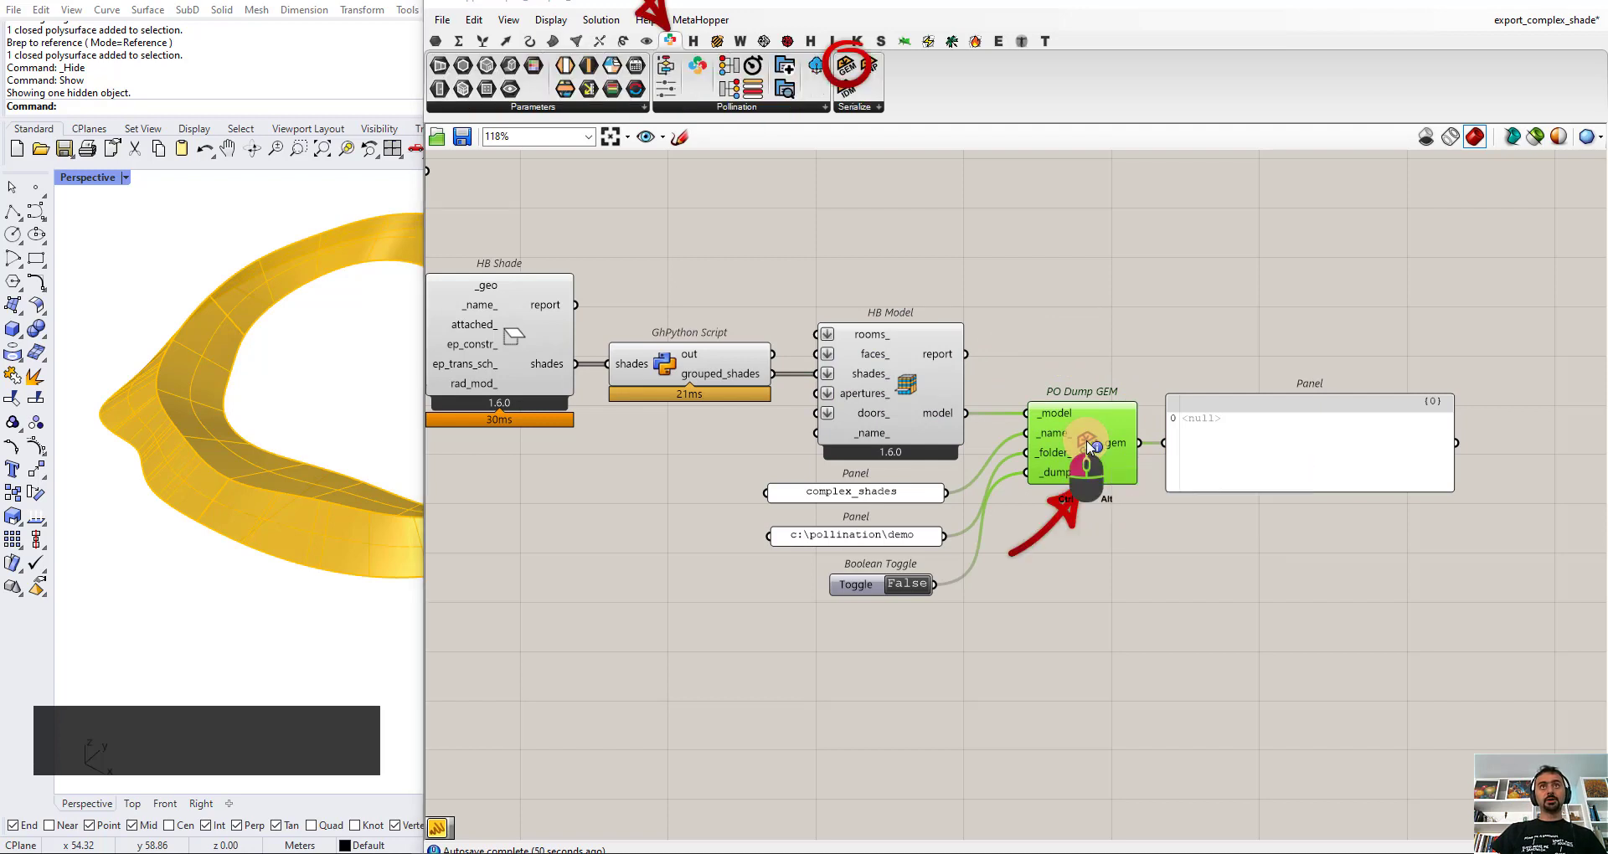
pyautogui.moveTo(670, 48)
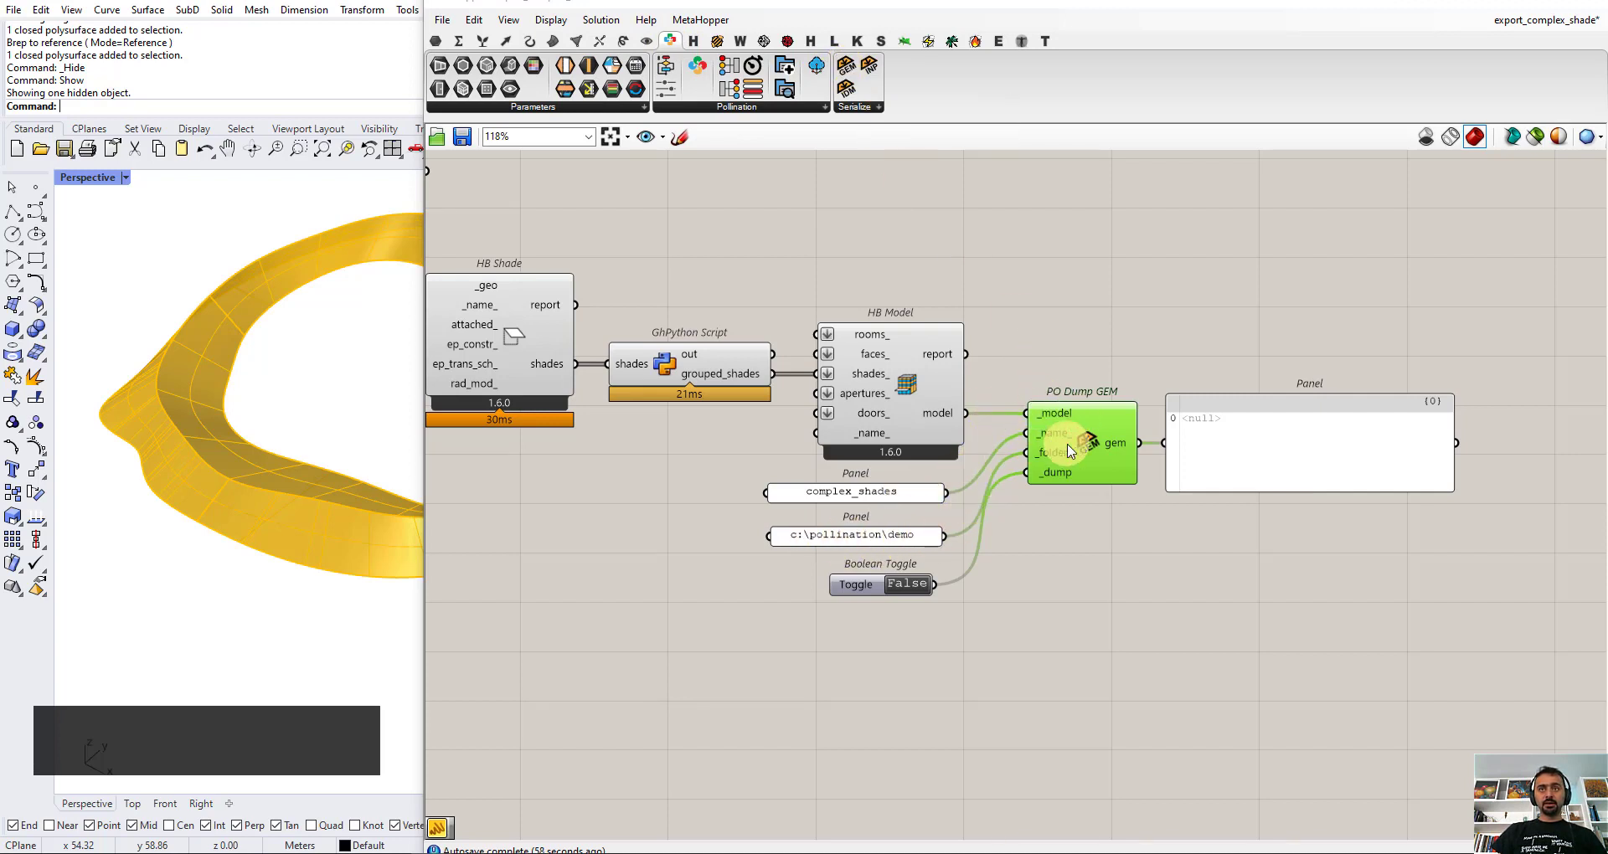
pyautogui.click(903, 592)
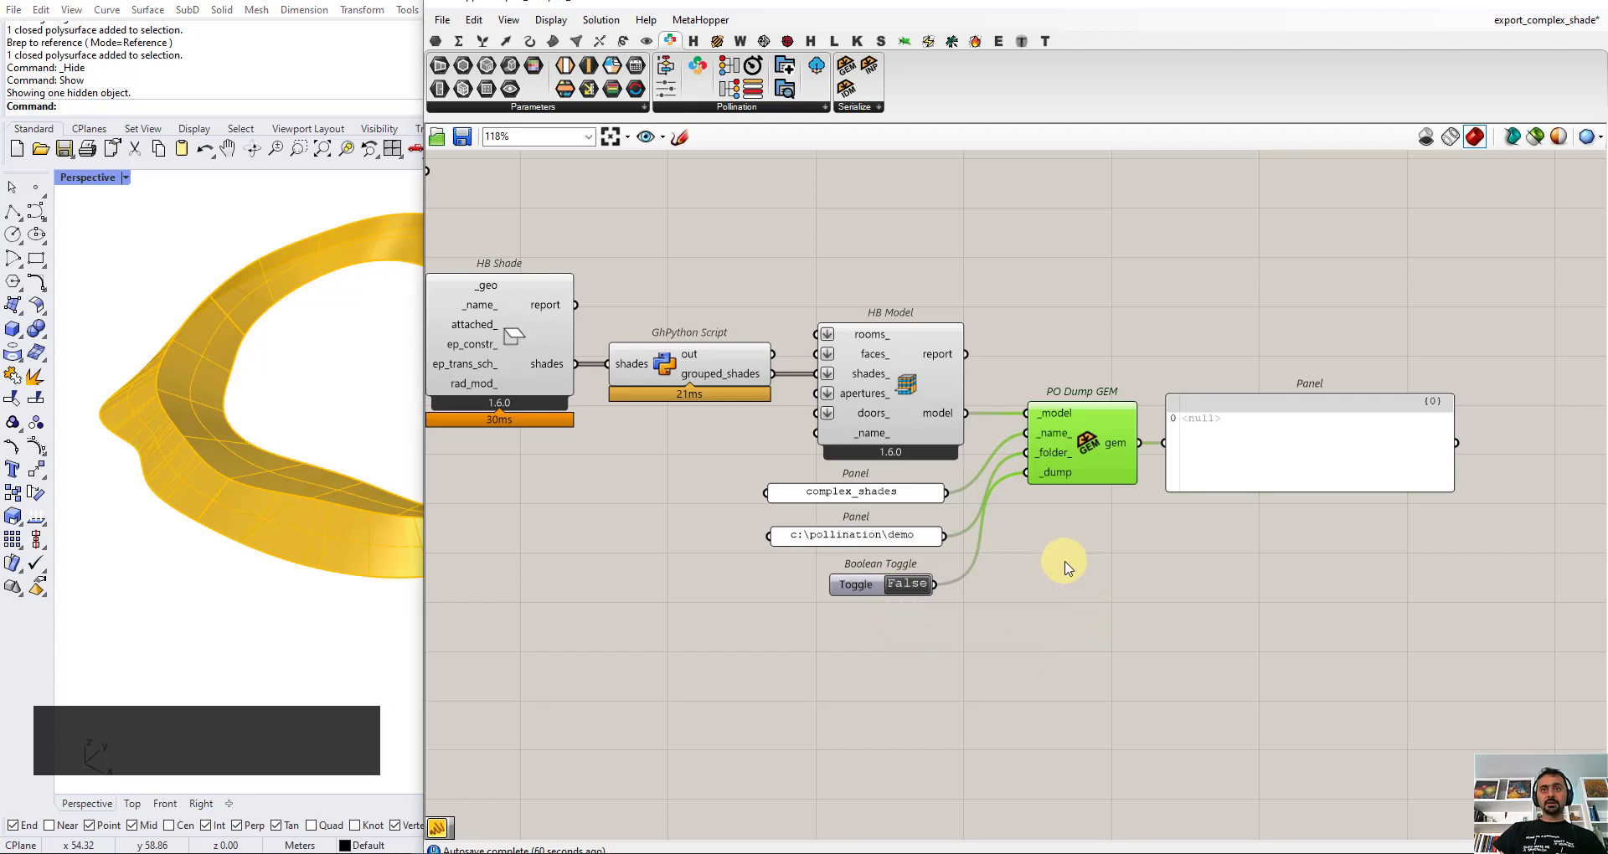
pyautogui.scroll(1, 1097, 530)
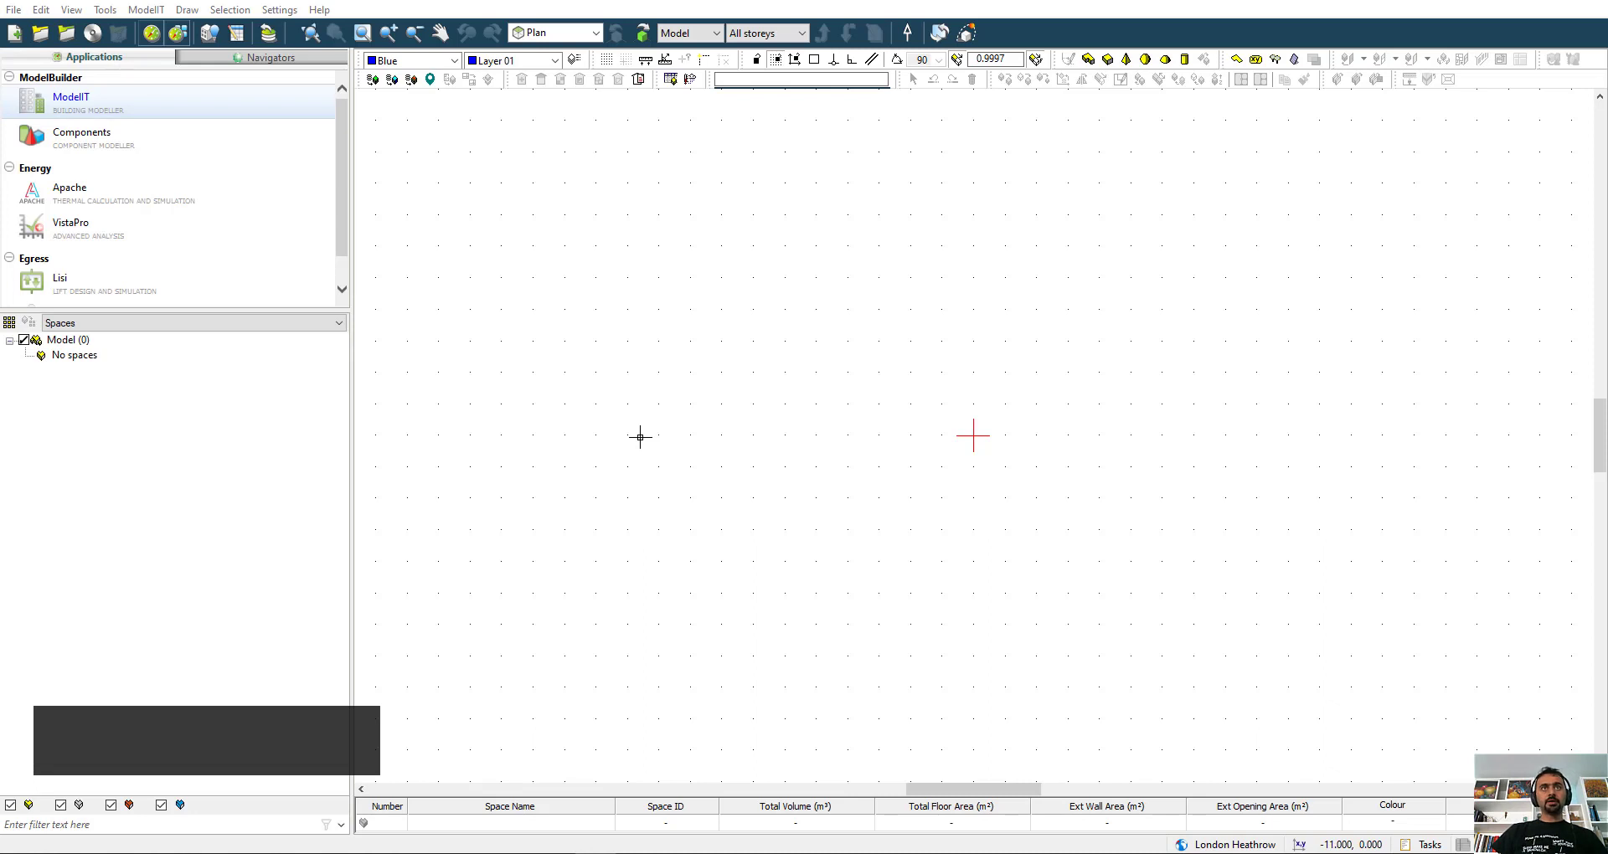
# - Start a BIM file import in IES VE with the GEM file type, load complex_shades.gem and inspect the shade in the import preview
pyautogui.click(13, 12)
pyautogui.moveTo(158, 119)
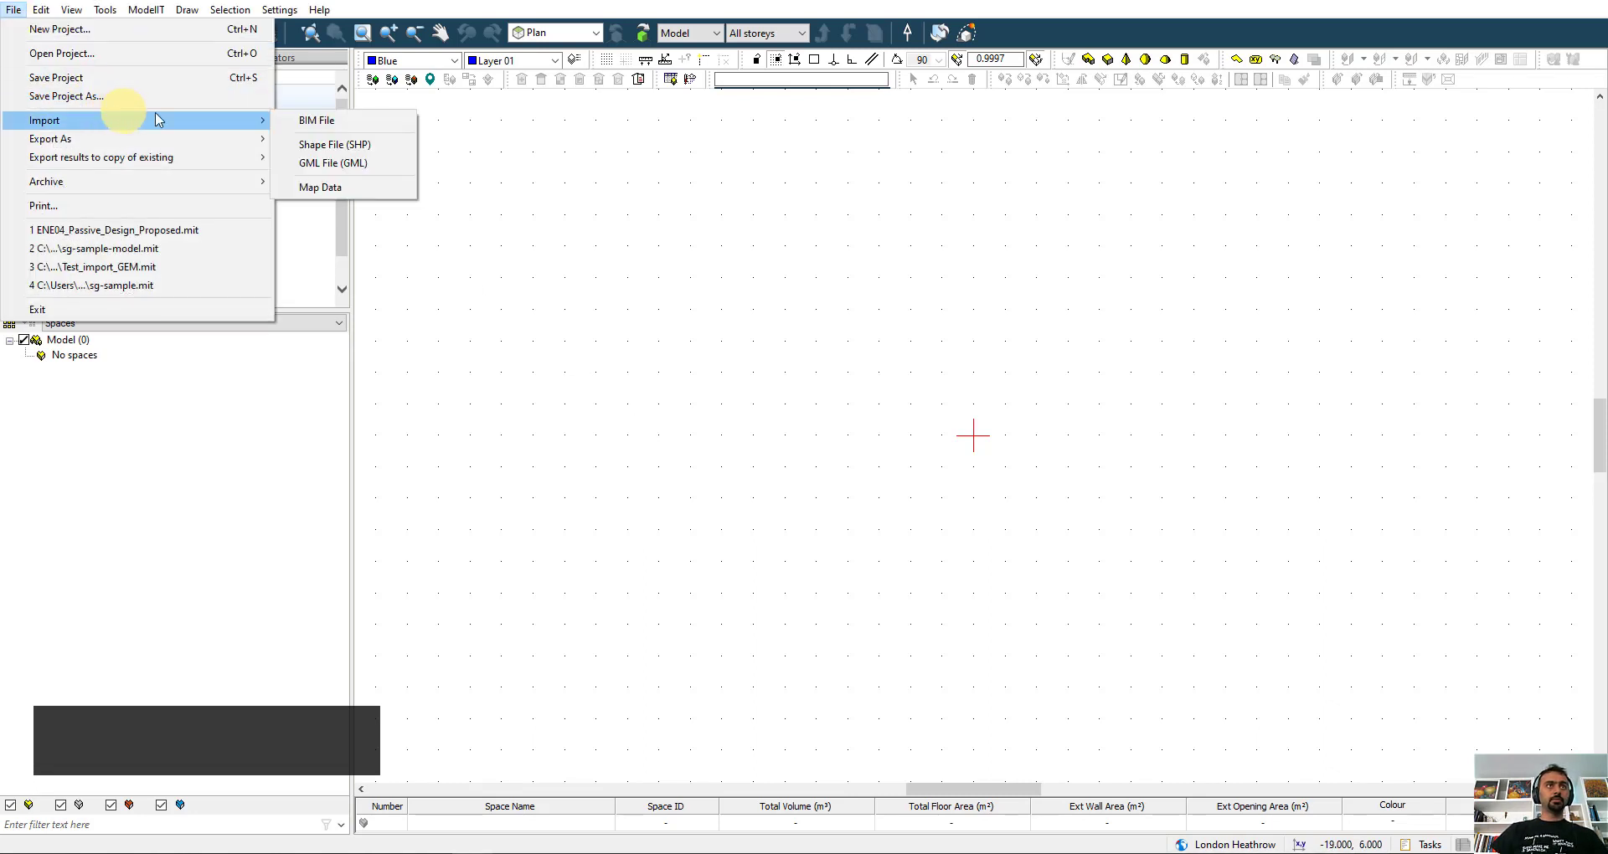
pyautogui.click(312, 123)
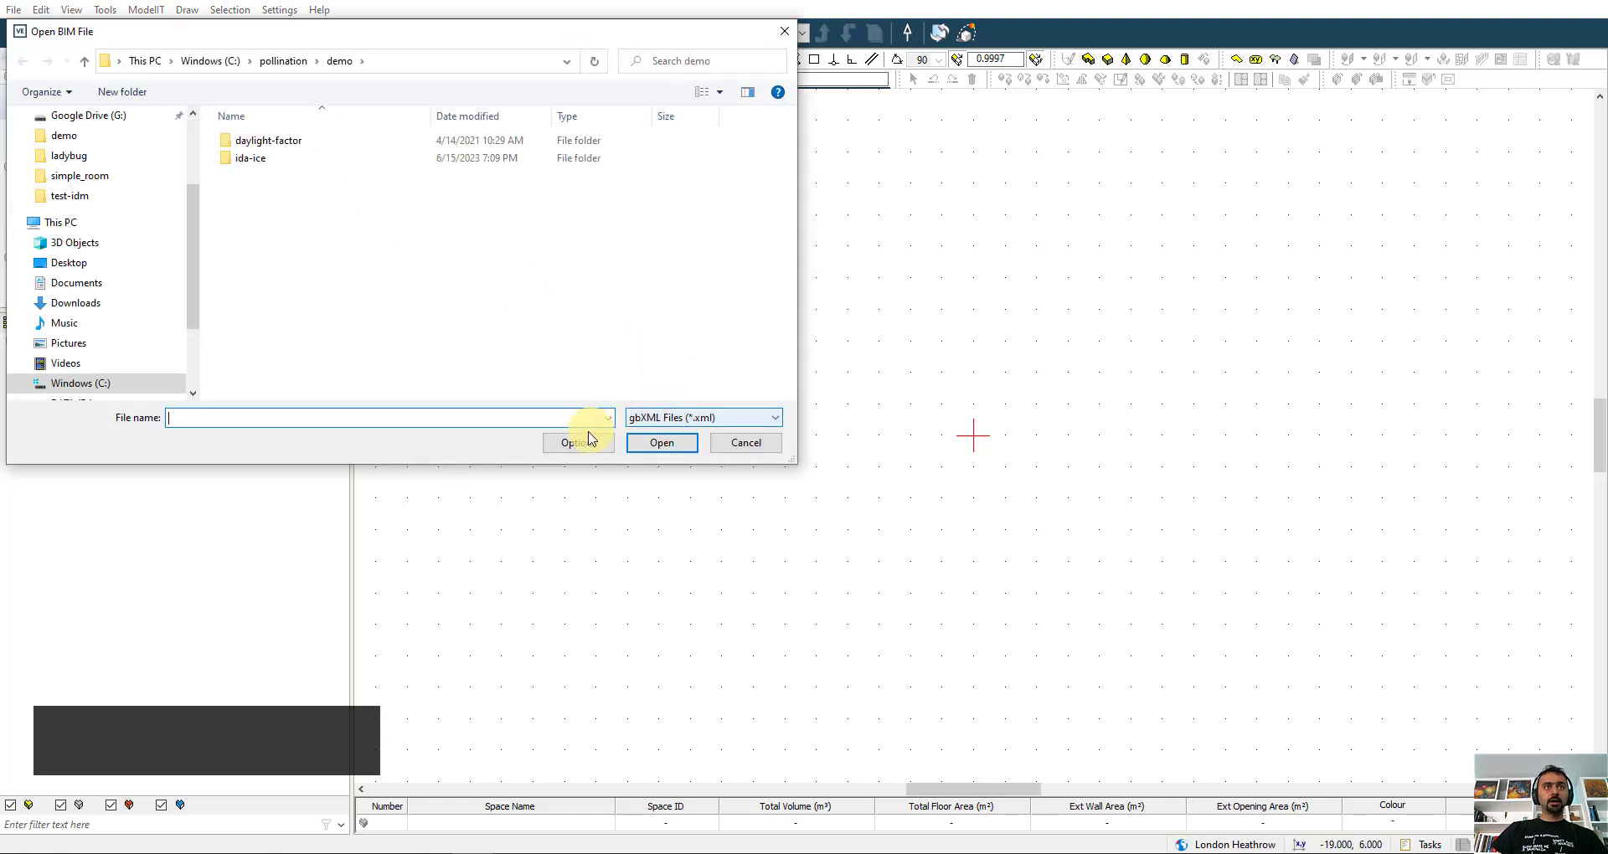
pyautogui.click(728, 423)
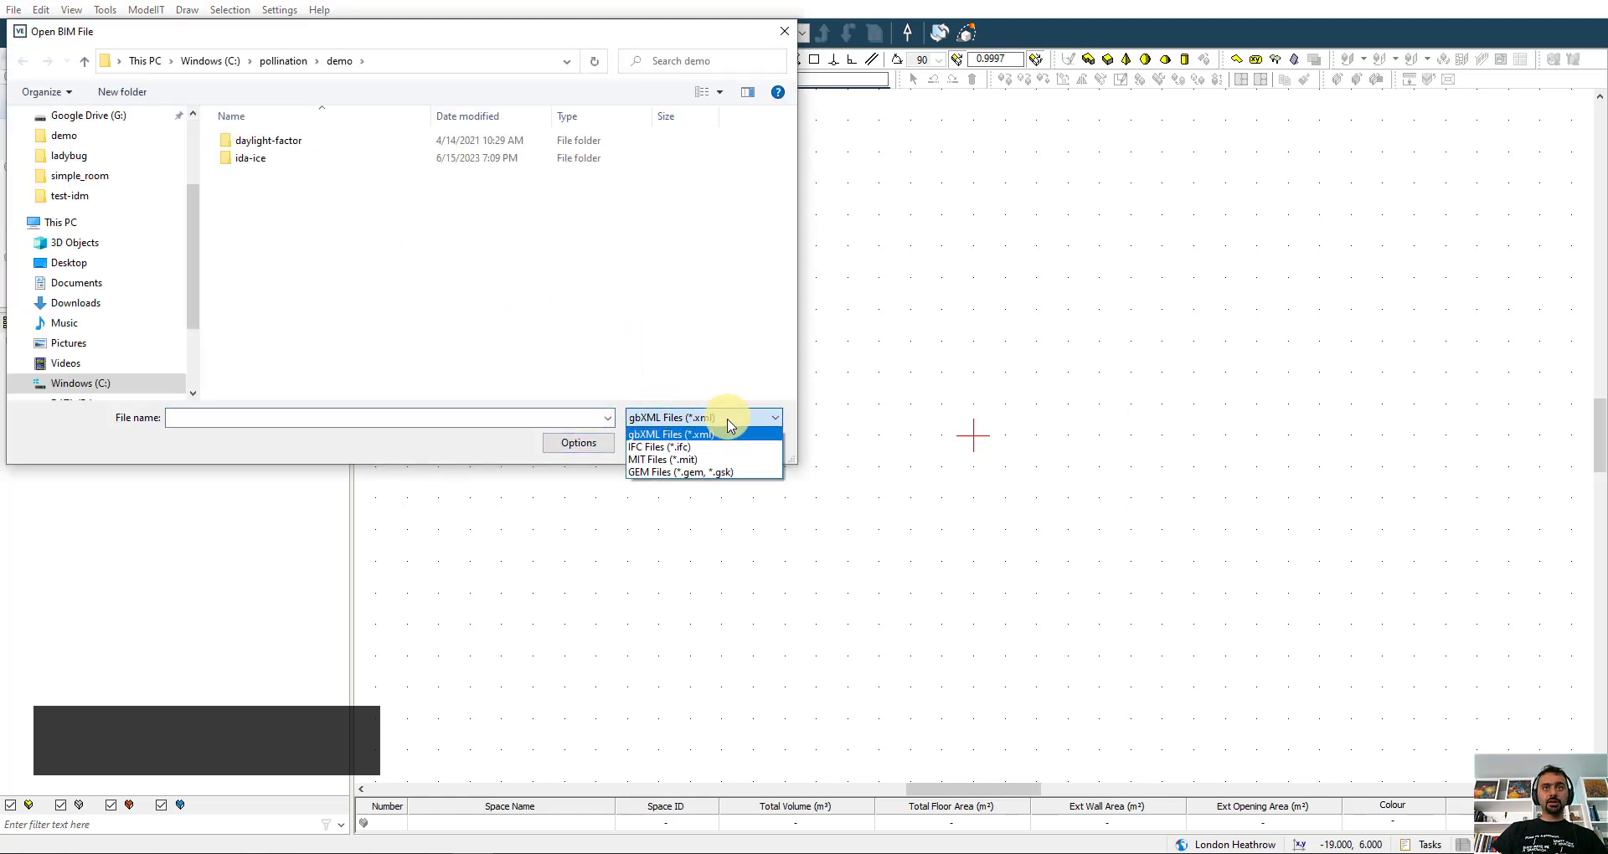
pyautogui.click(661, 474)
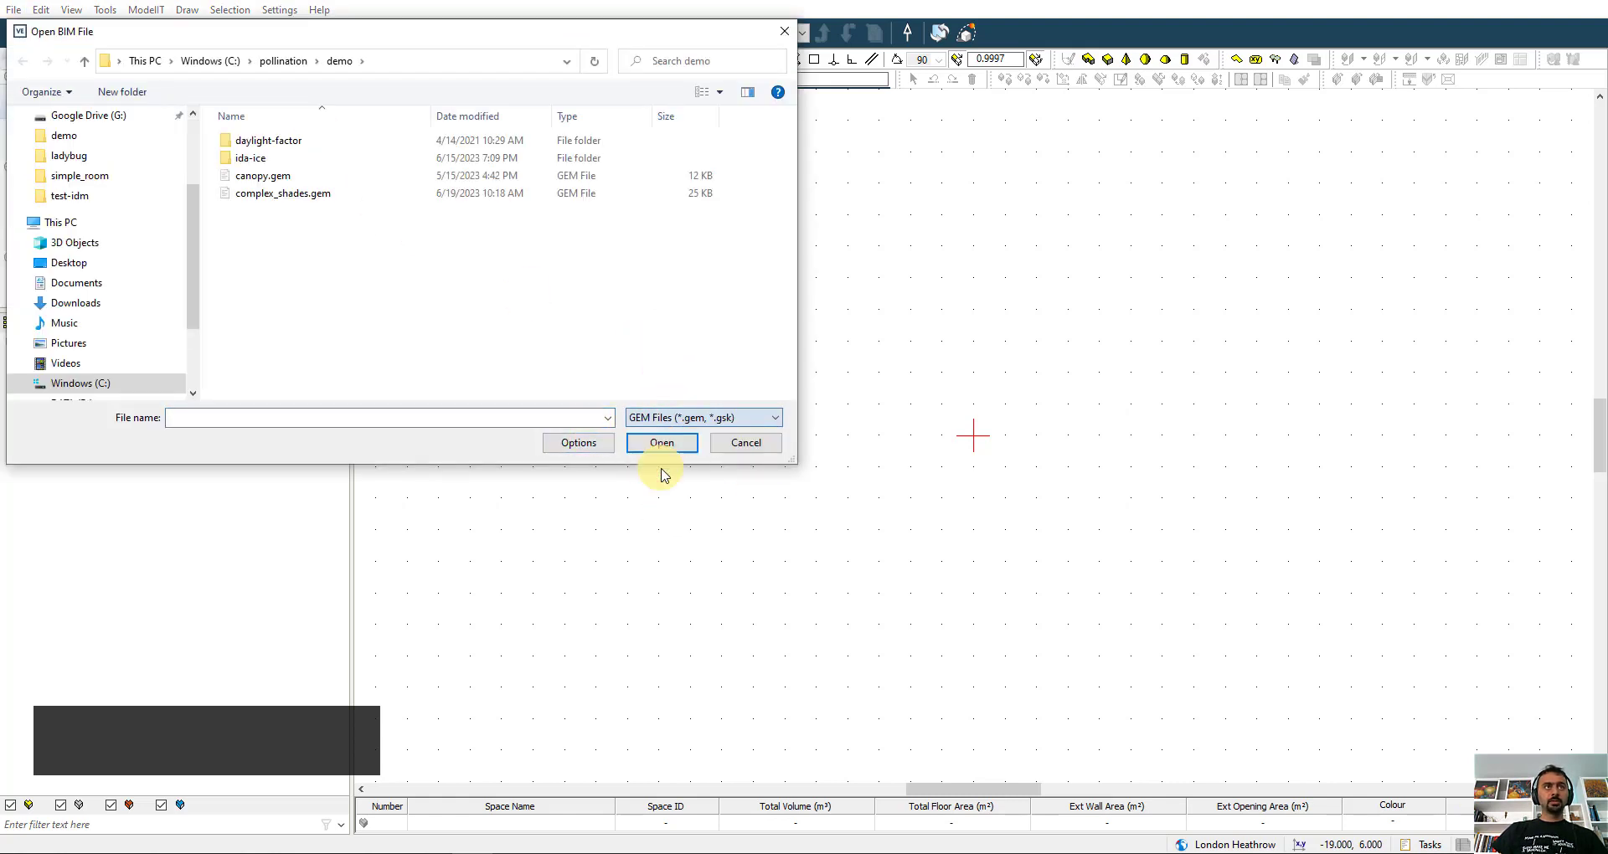
pyautogui.click(305, 198)
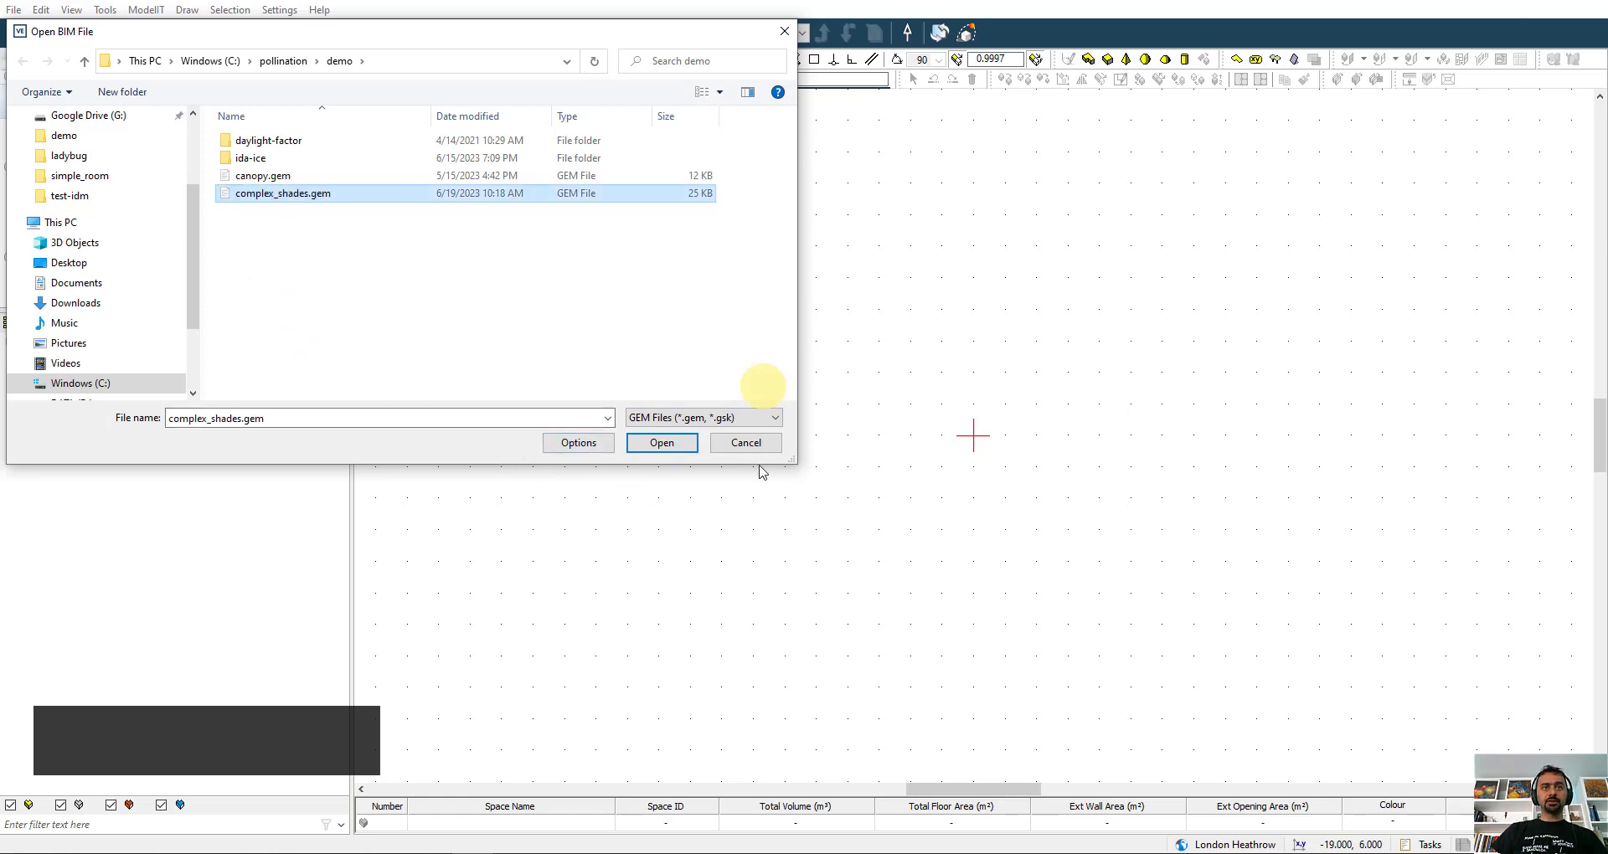
pyautogui.click(658, 444)
pyautogui.moveTo(712, 390); pyautogui.dragTo(846, 335)
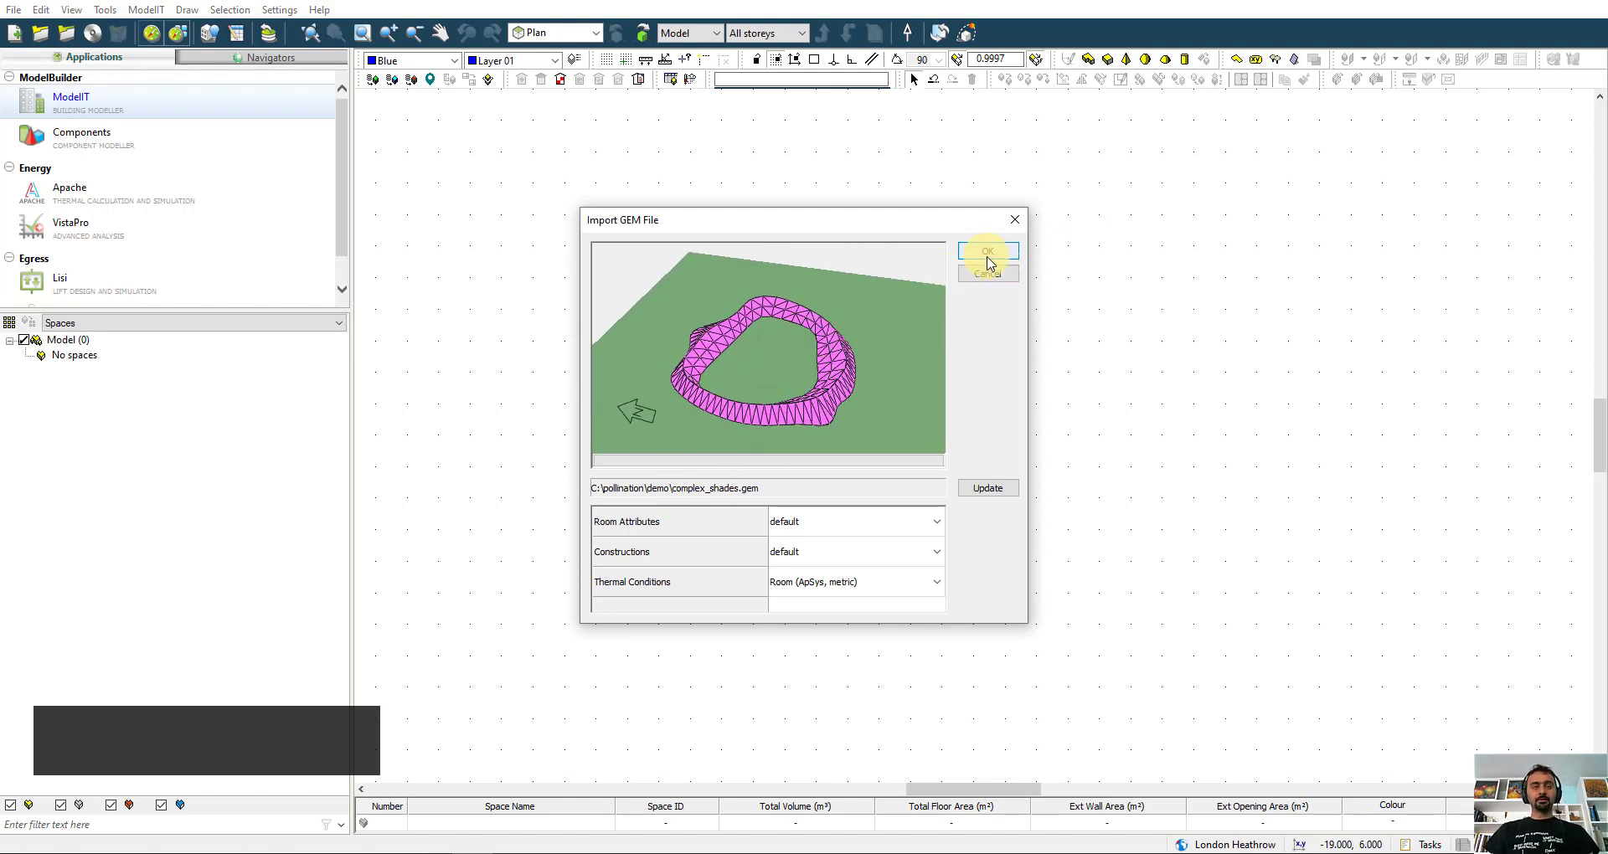
pyautogui.scroll(-5, 718, 438)
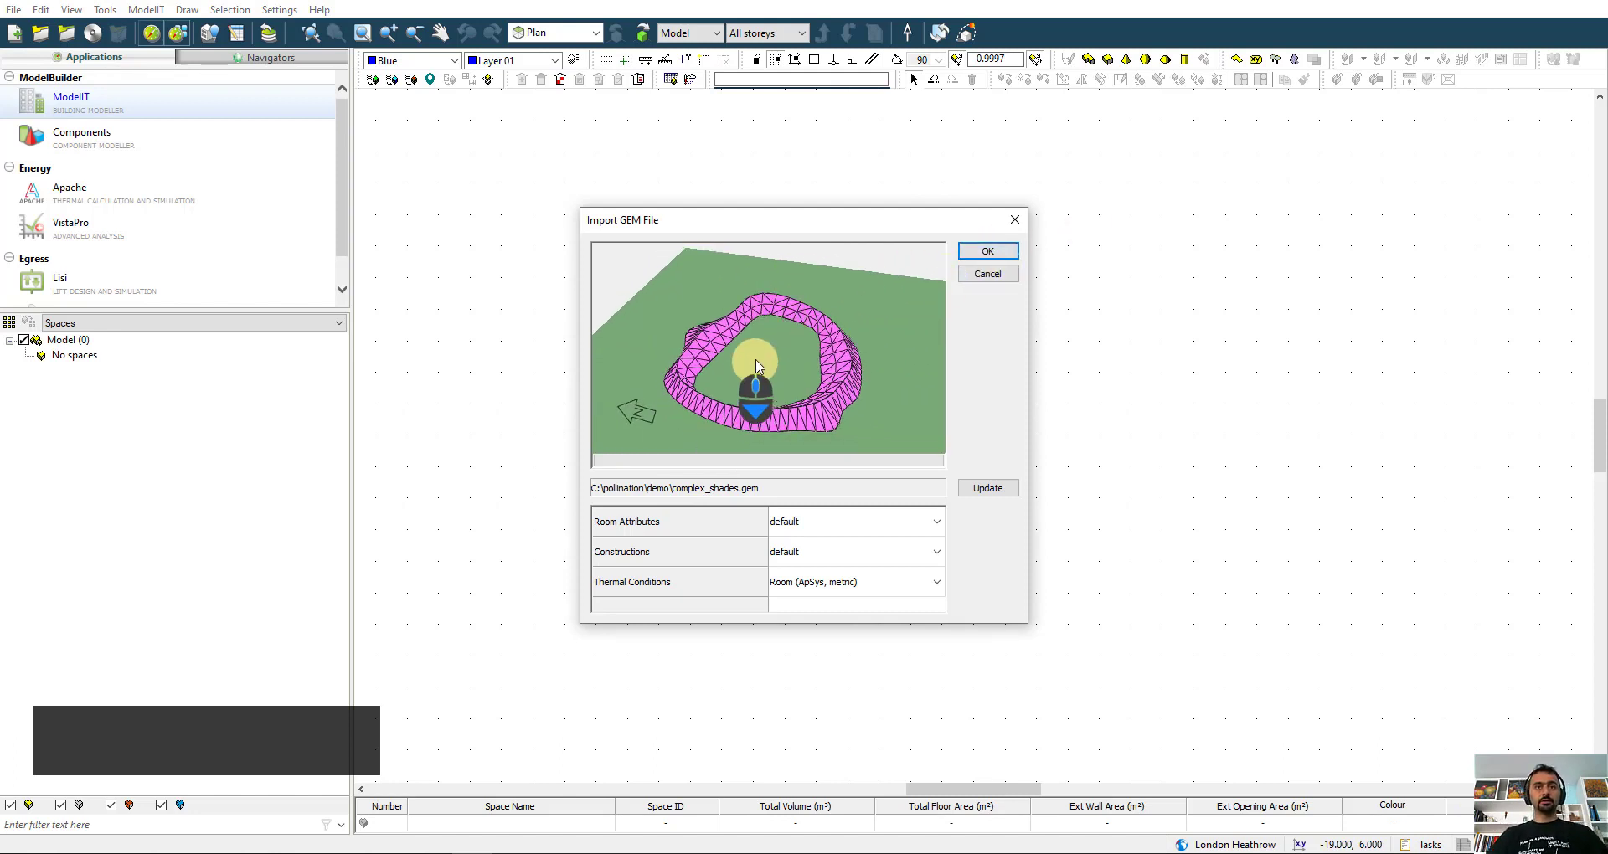
pyautogui.moveTo(756, 367); pyautogui.dragTo(881, 377)
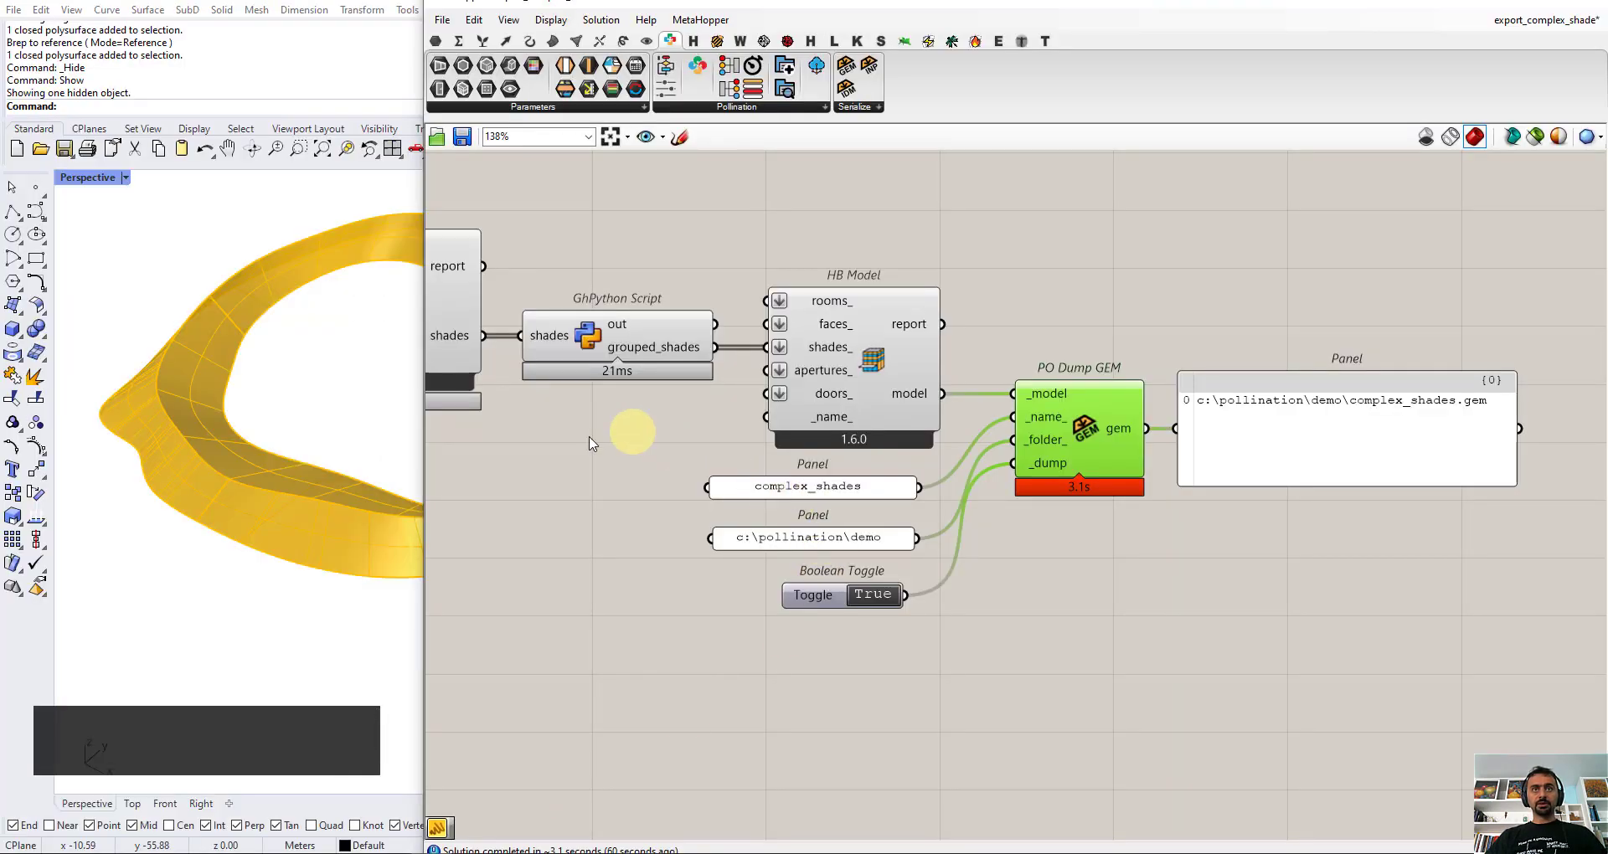
# - Switch to Grasshopper, add a Boolean Toggle set to True and connect it to HB Shade's attached_ input
pyautogui.moveTo(628, 431); pyautogui.dragTo(862, 485, button='right')
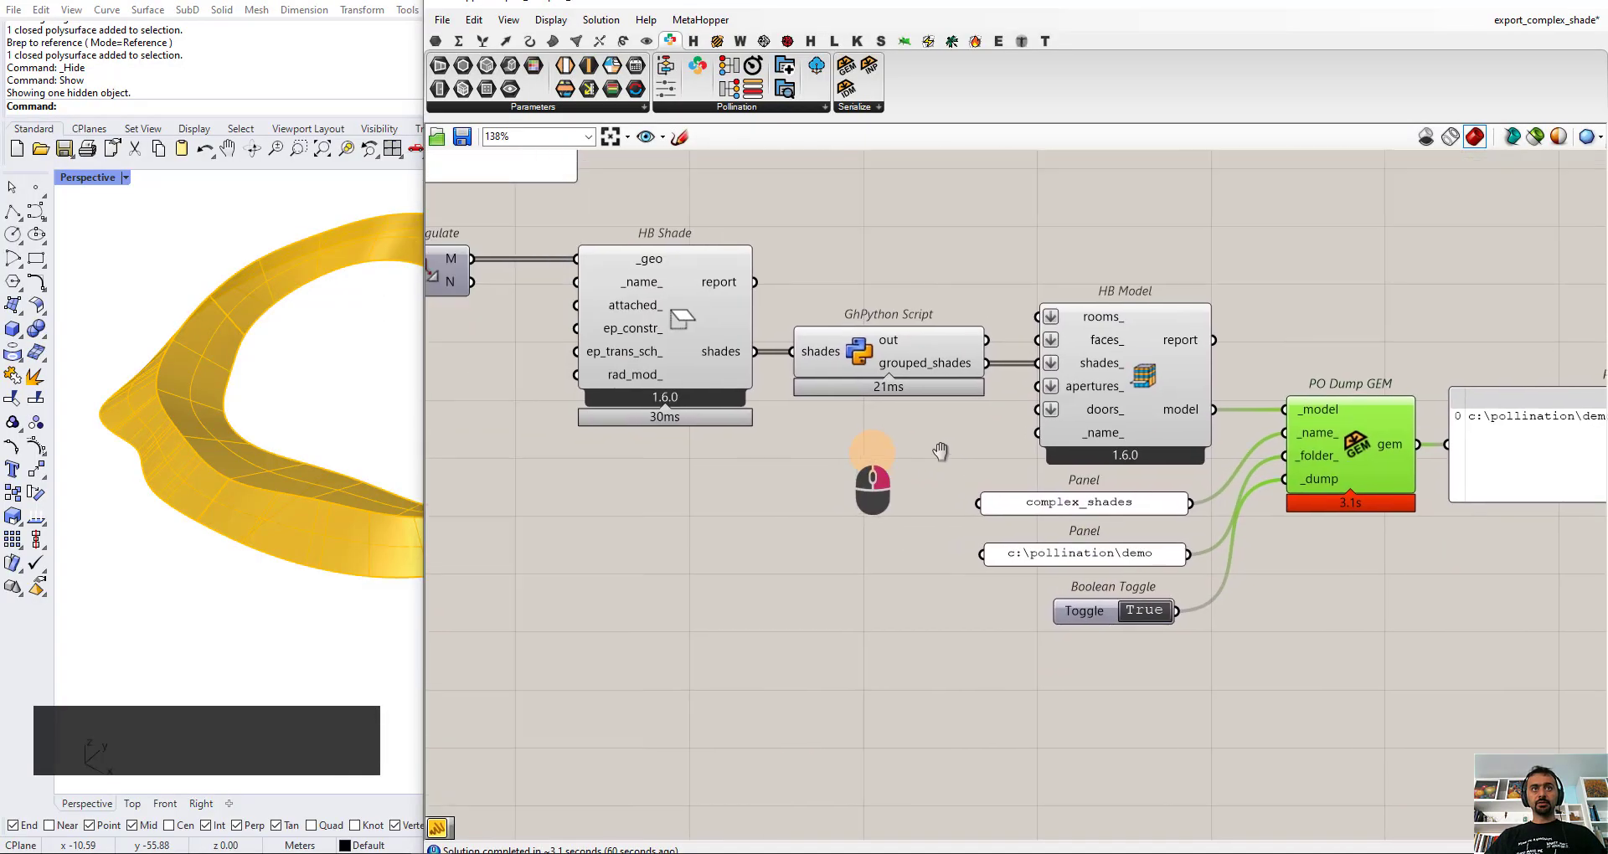
pyautogui.scroll(2, 1217, 480)
pyautogui.moveTo(1217, 480); pyautogui.dragTo(1227, 480, button='right')
pyautogui.moveTo(1009, 344)
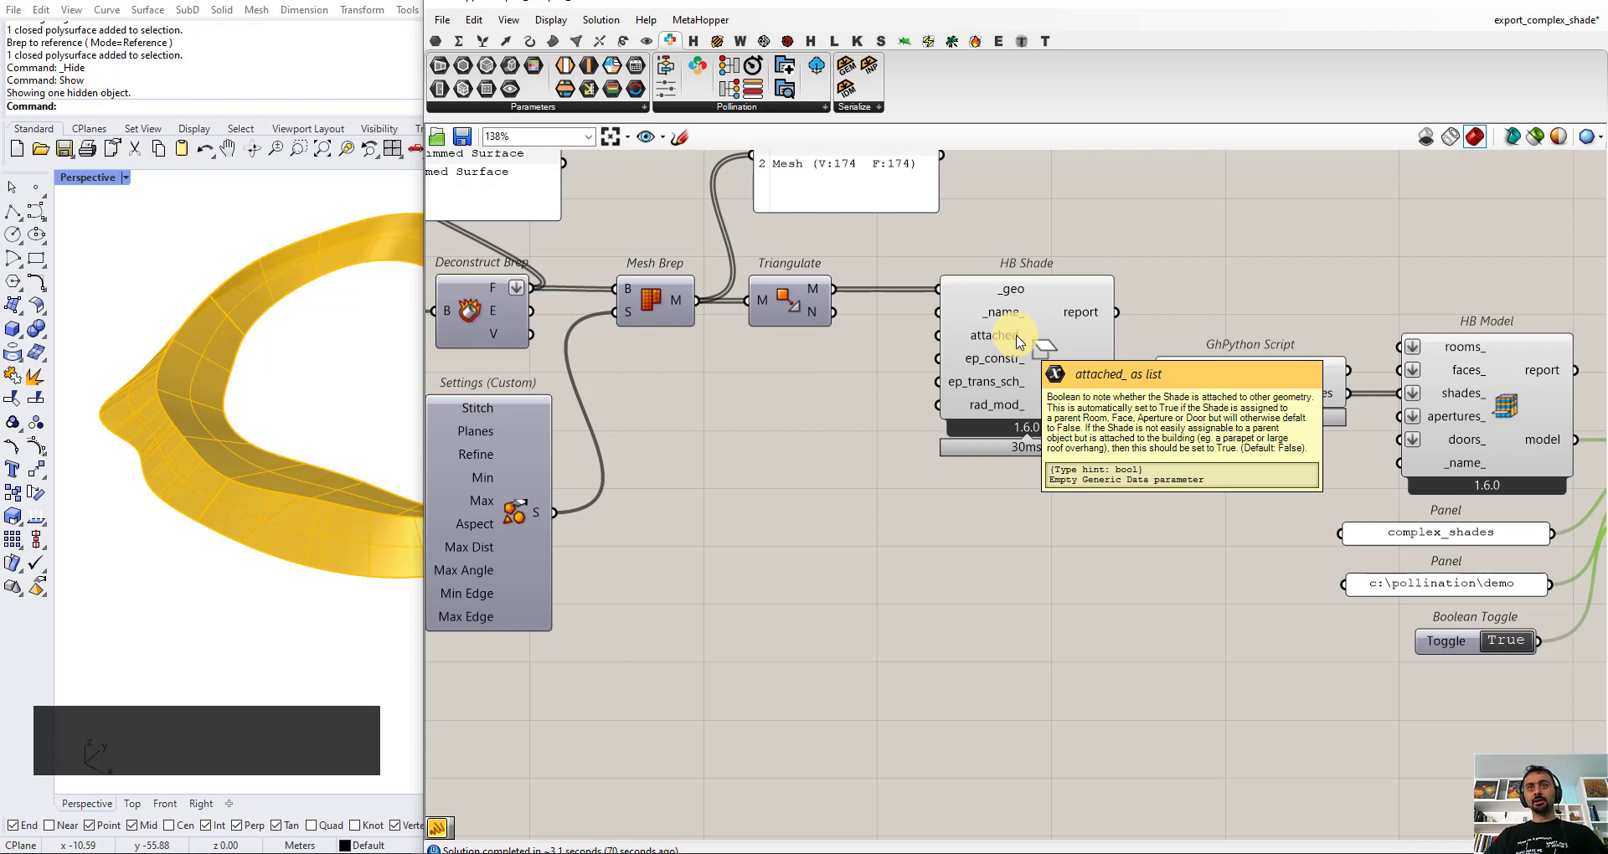
pyautogui.doubleClick(787, 423)
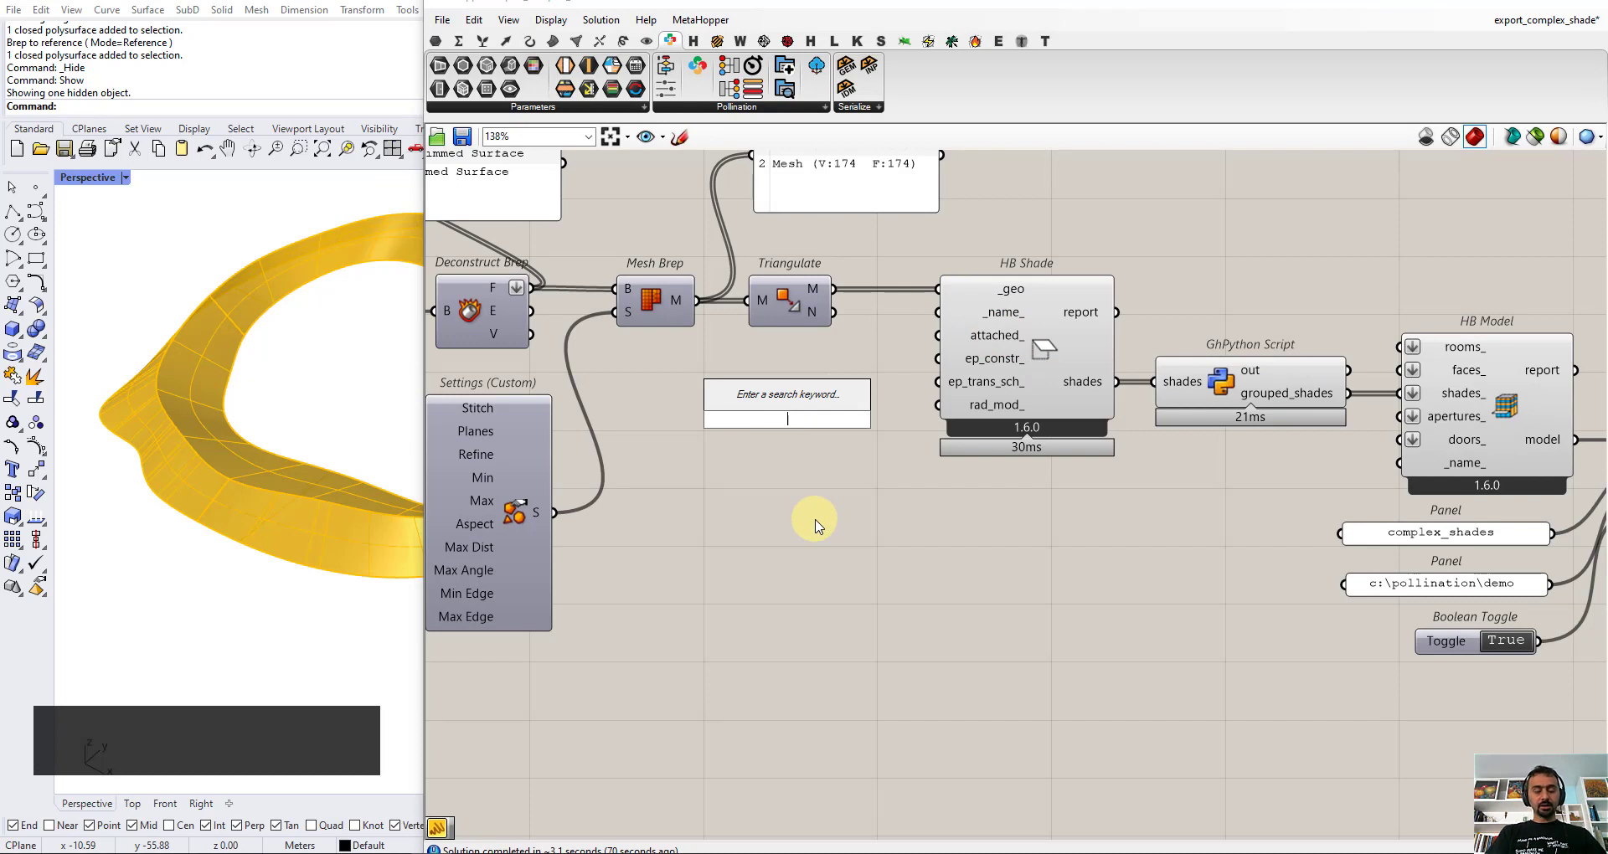
pyautogui.write('toggle')
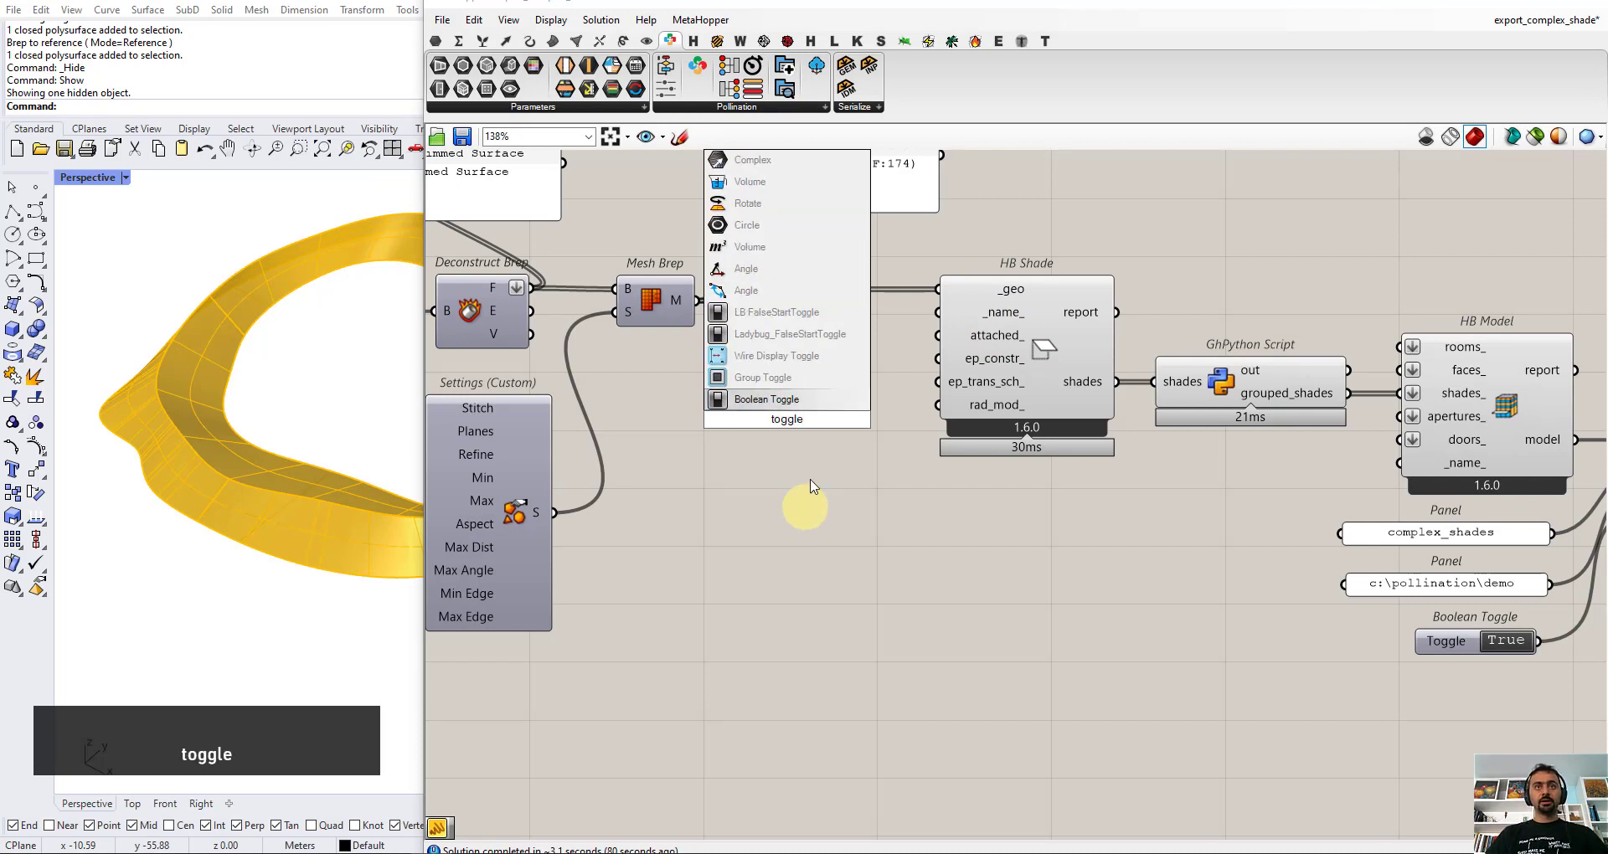
pyautogui.click(806, 398)
pyautogui.doubleClick(825, 419)
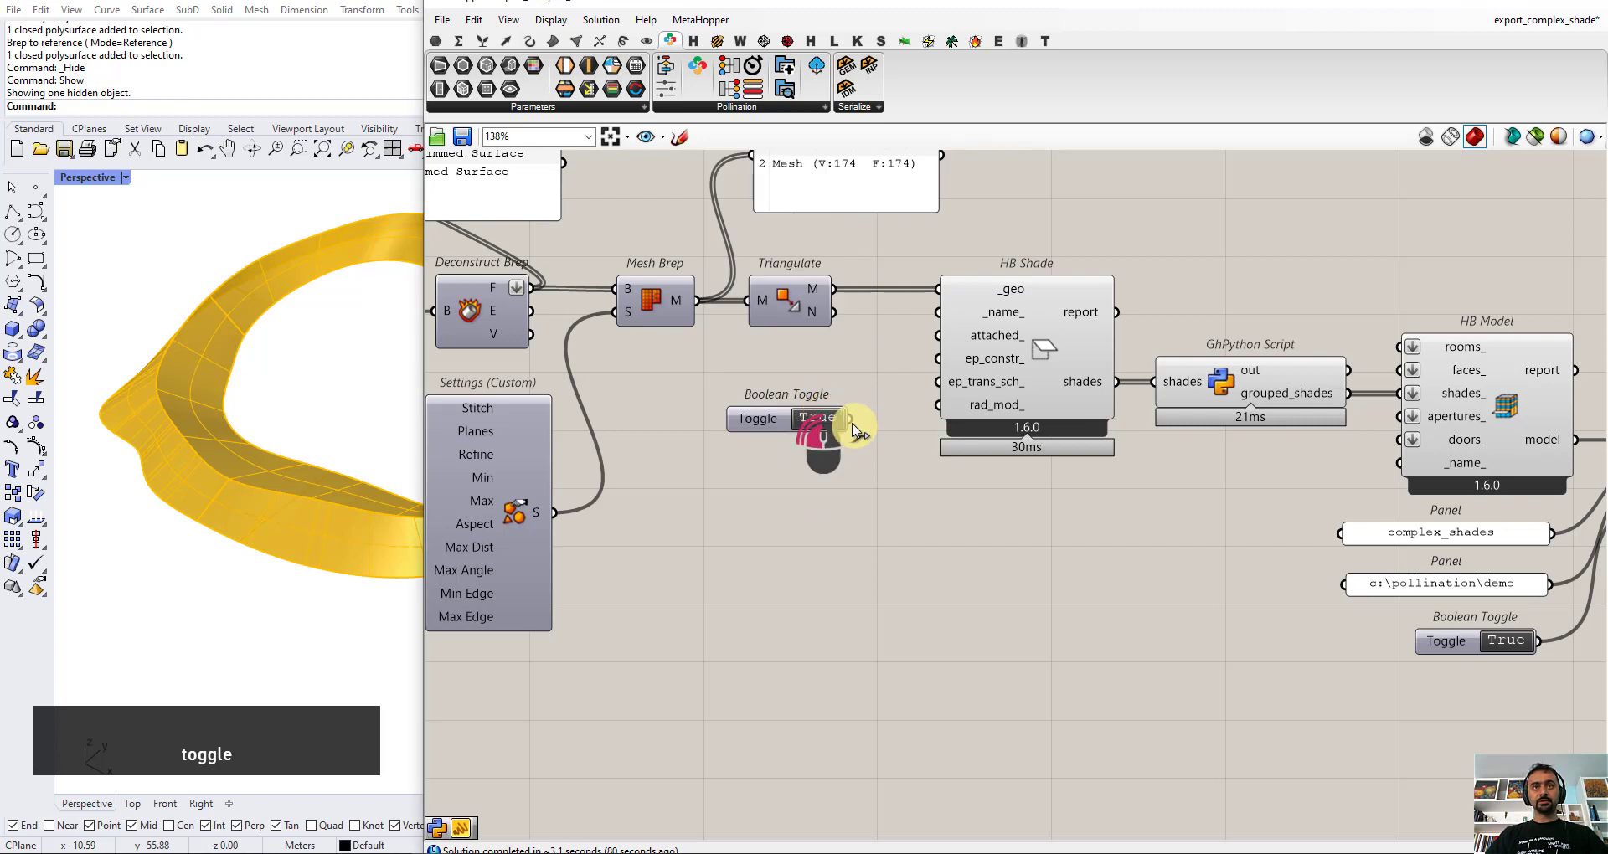
pyautogui.moveTo(849, 419); pyautogui.dragTo(938, 335)
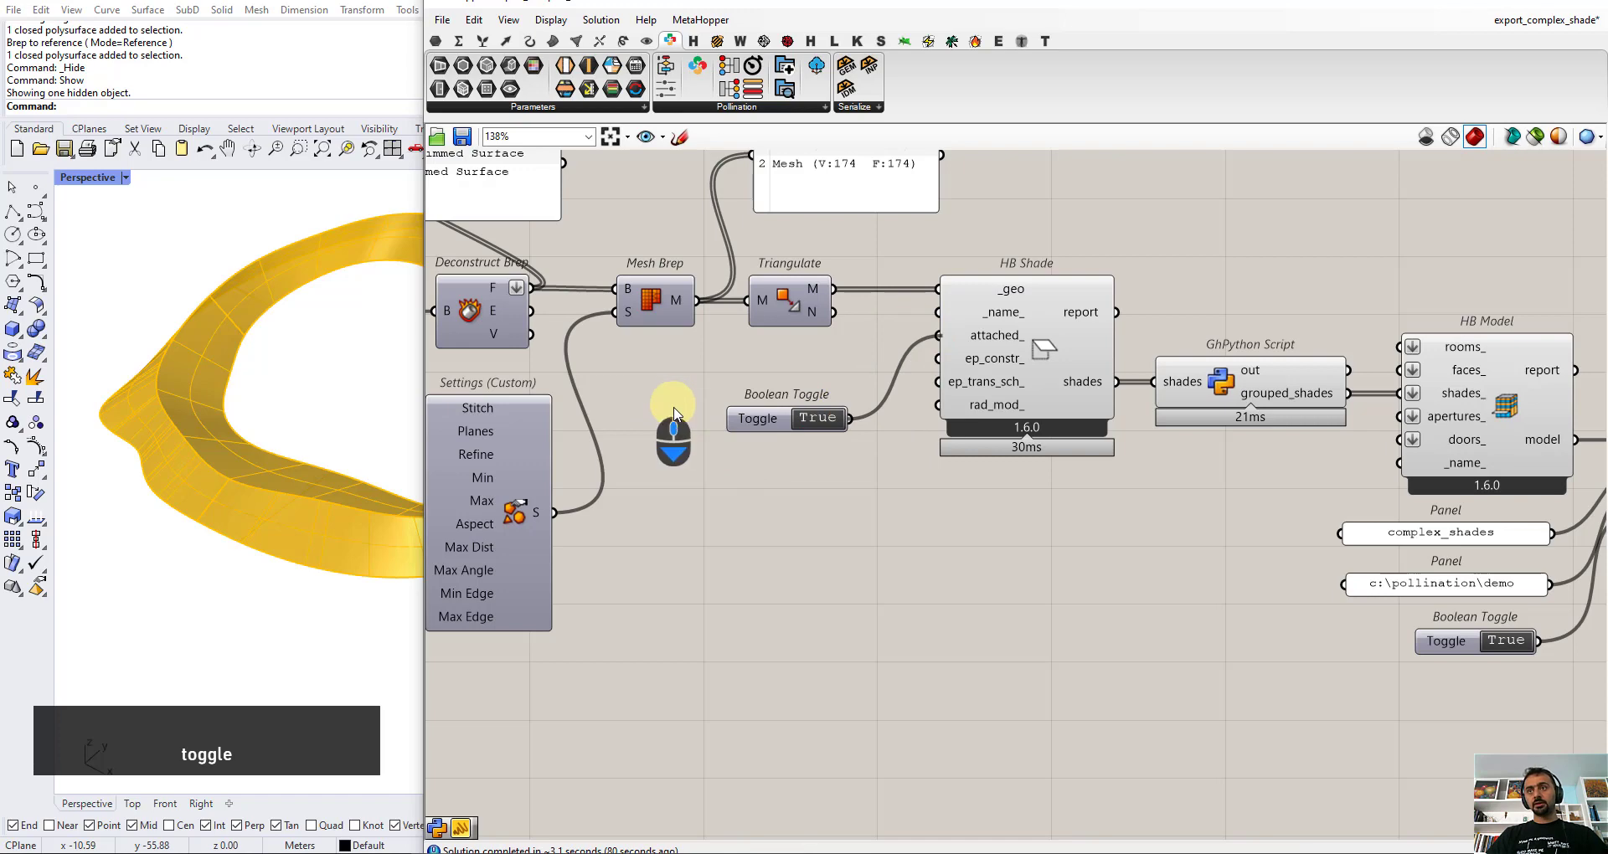
pyautogui.scroll(-2, 674, 413)
pyautogui.scroll(3, 1467, 488)
pyautogui.moveTo(1398, 540); pyautogui.dragTo(931, 514, button='right')
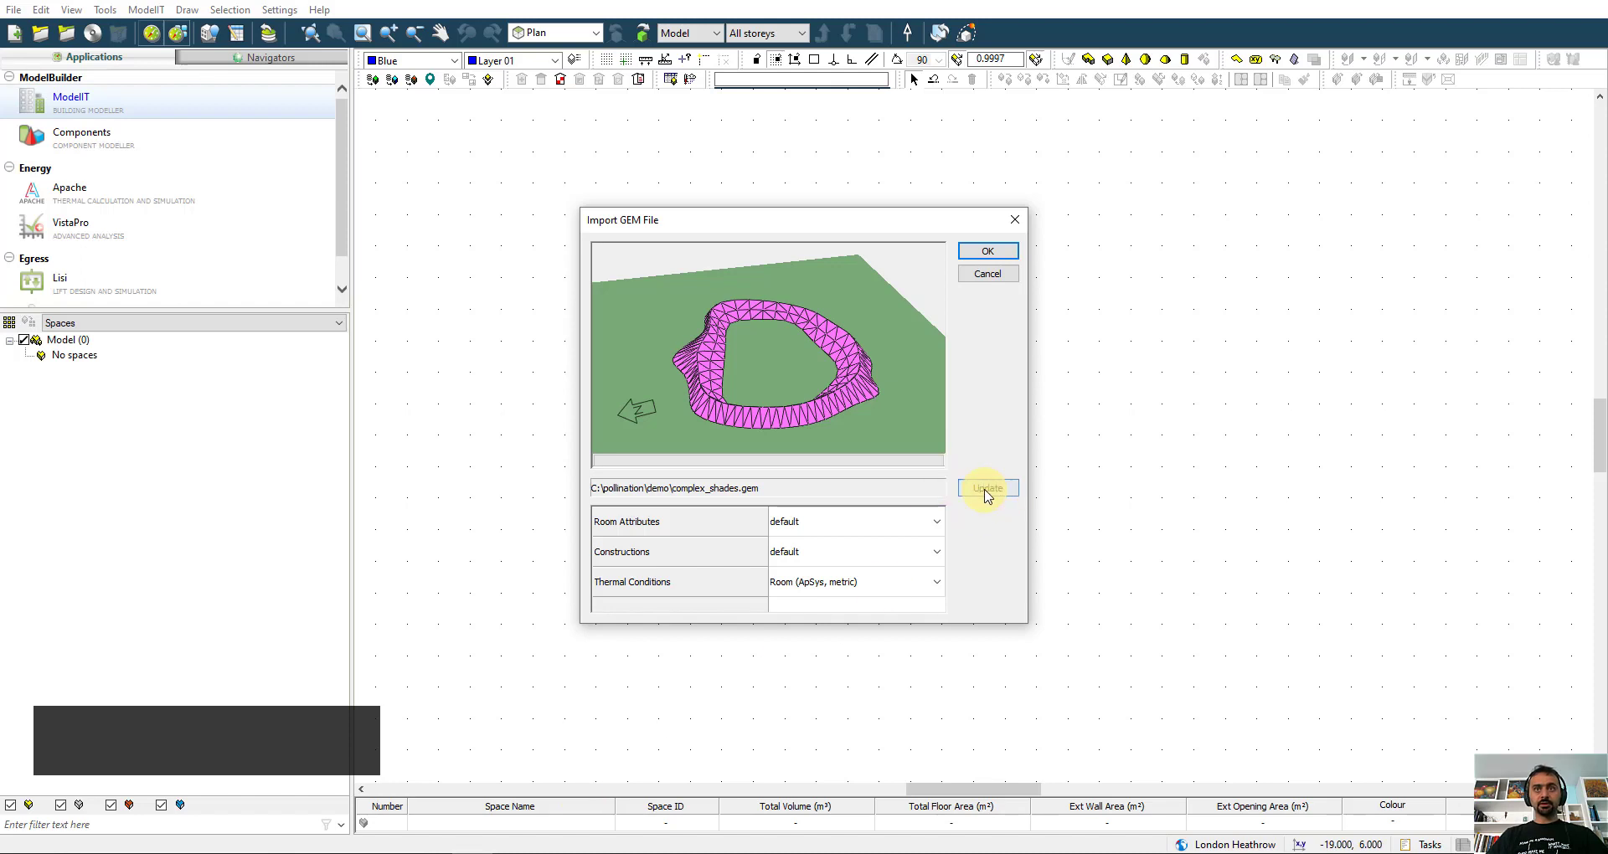
# - Return to IES VE, update the GEM import preview, inspect the shade from several angles and complete the import
pyautogui.click(987, 492)
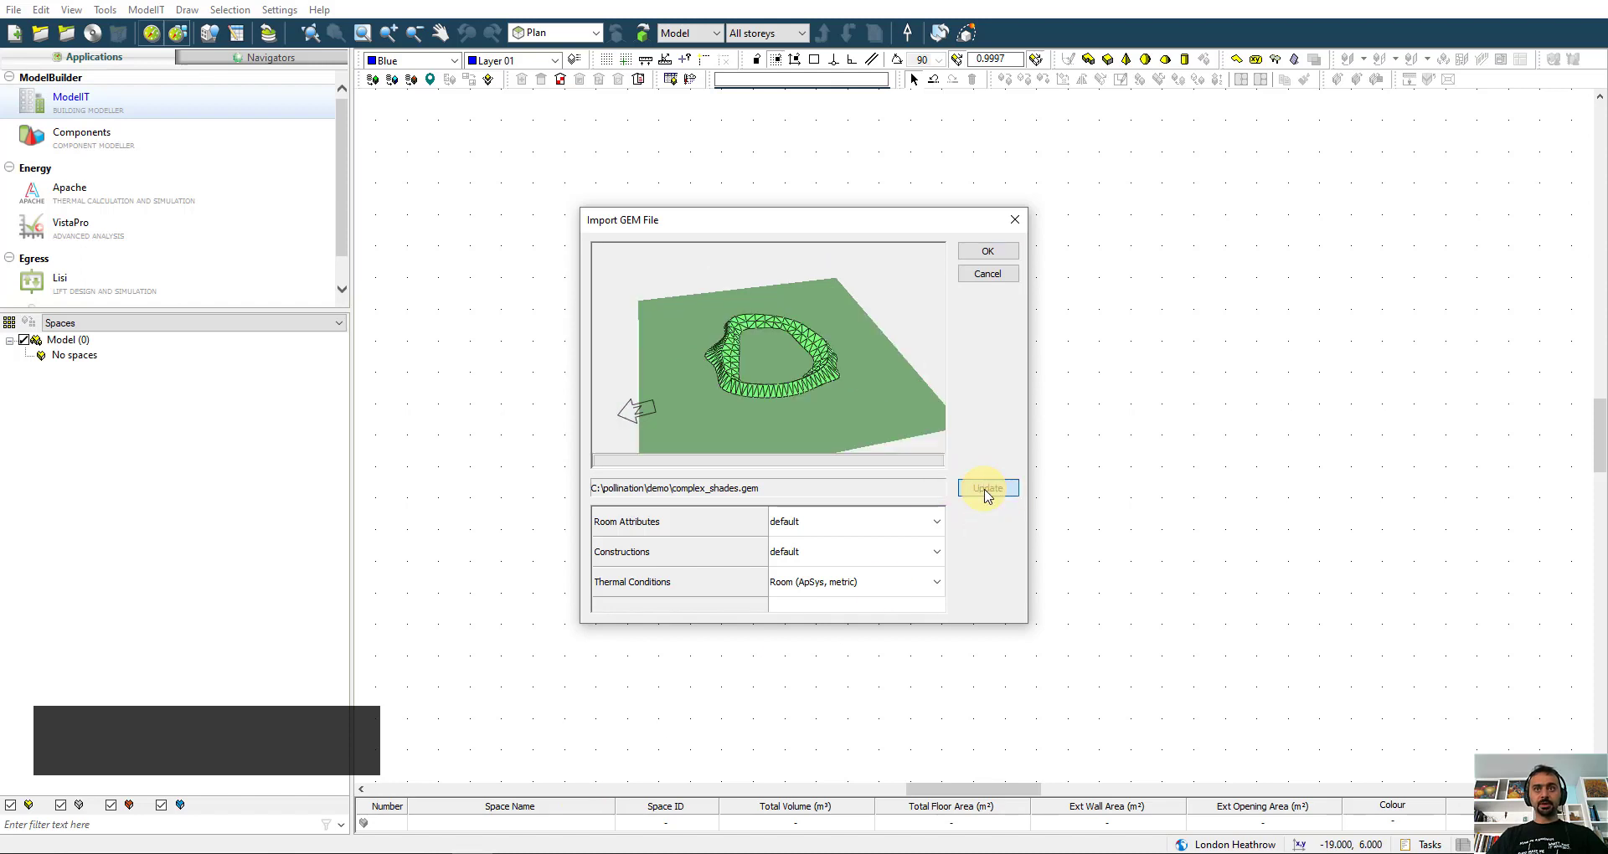
pyautogui.moveTo(759, 372); pyautogui.dragTo(833, 432)
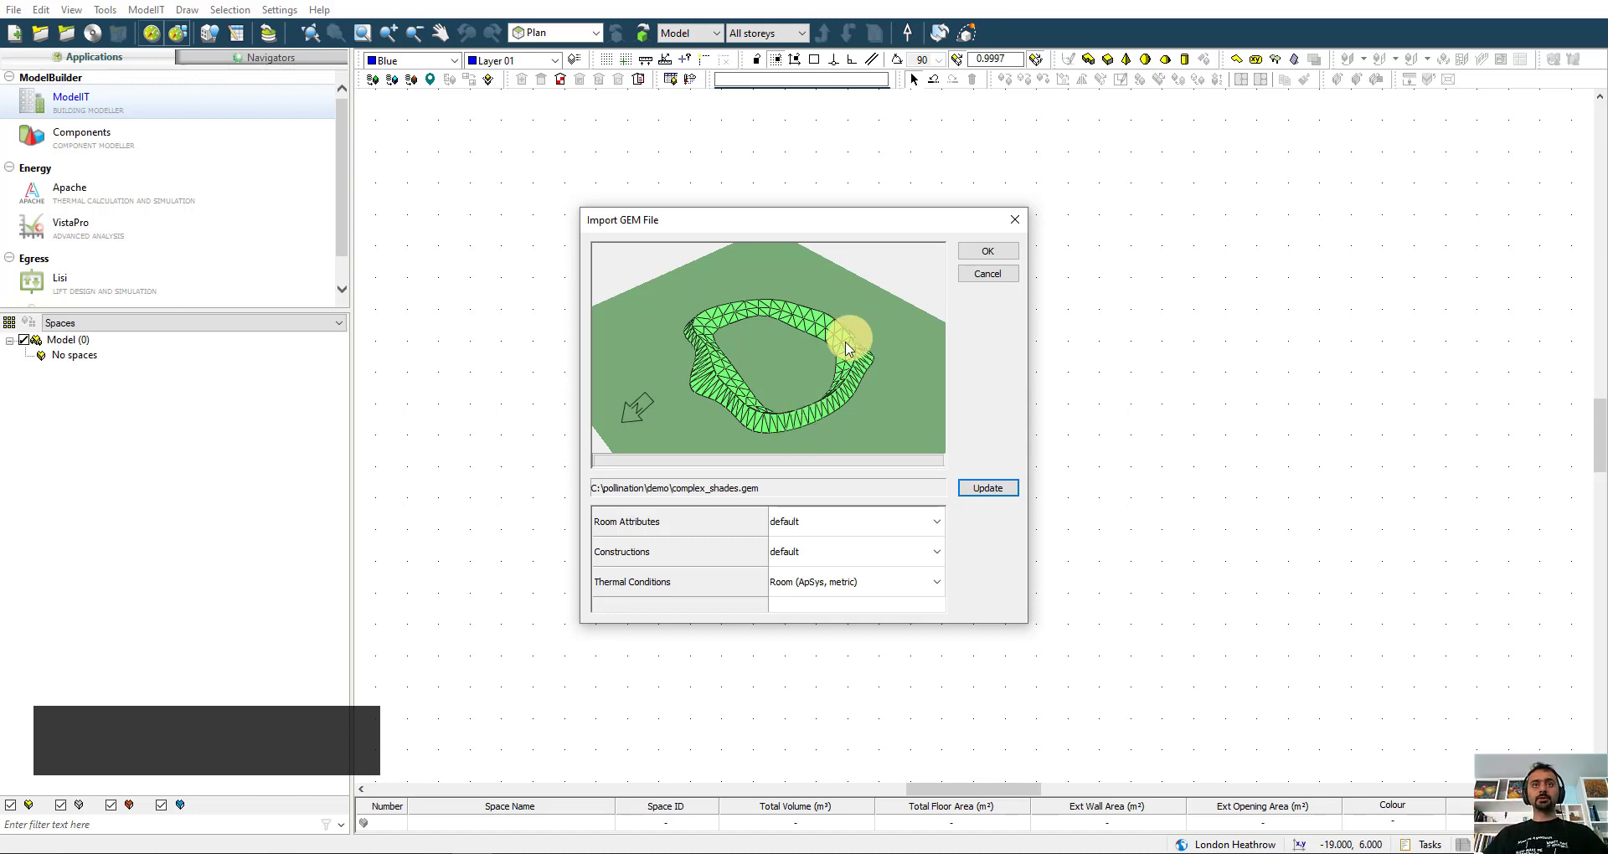
pyautogui.moveTo(847, 348); pyautogui.dragTo(775, 377)
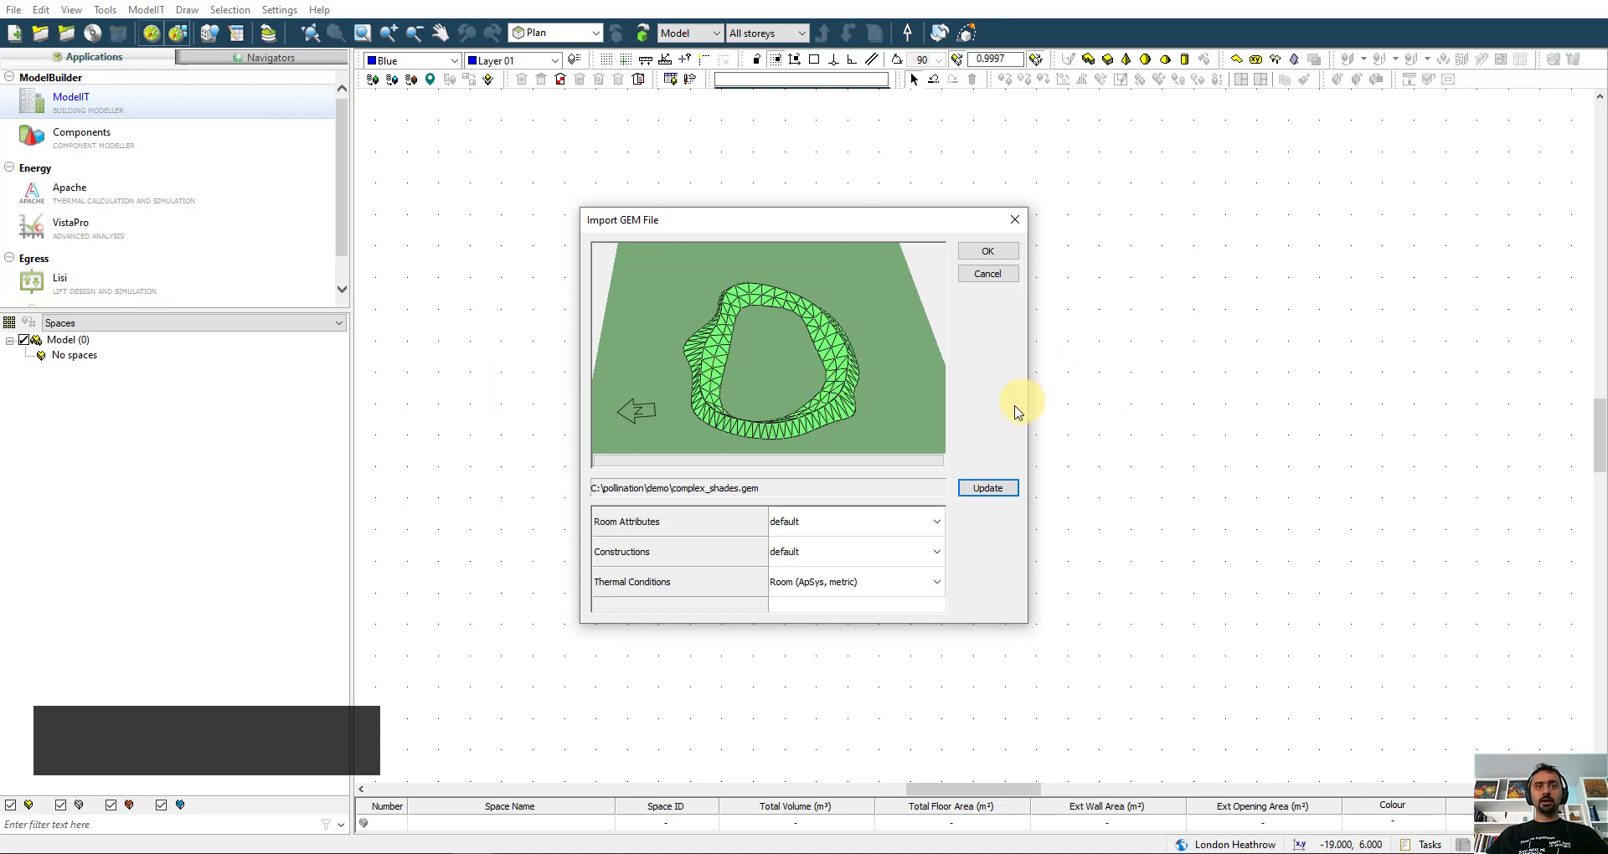
pyautogui.click(989, 251)
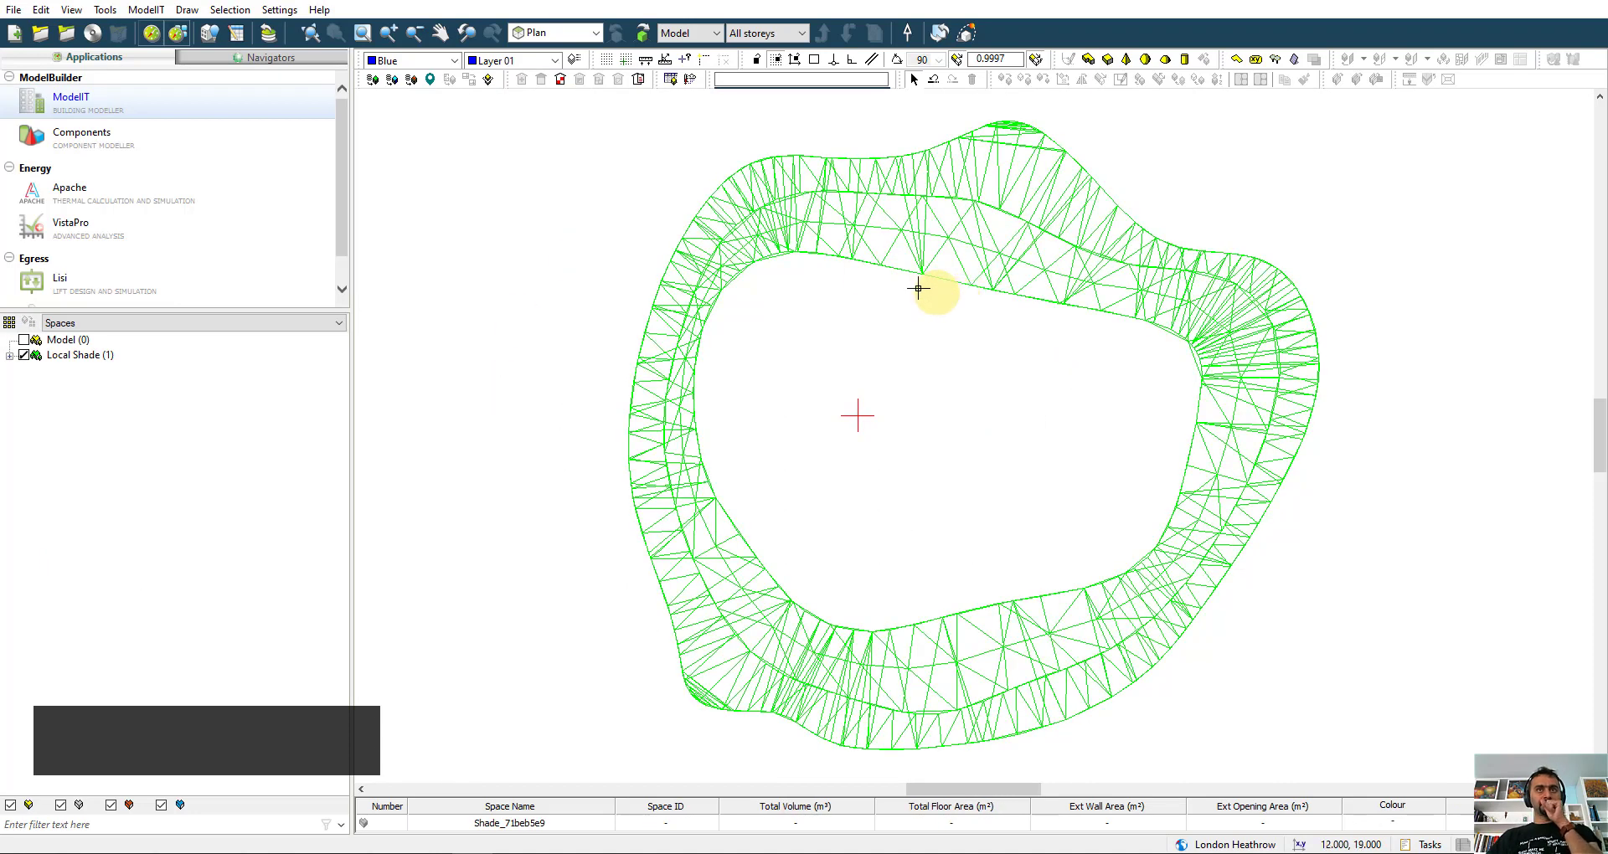
# - Examine the imported shade in the 3D model viewer, close the viewer and expand the Local Shade group in the spaces tree
pyautogui.click(967, 33)
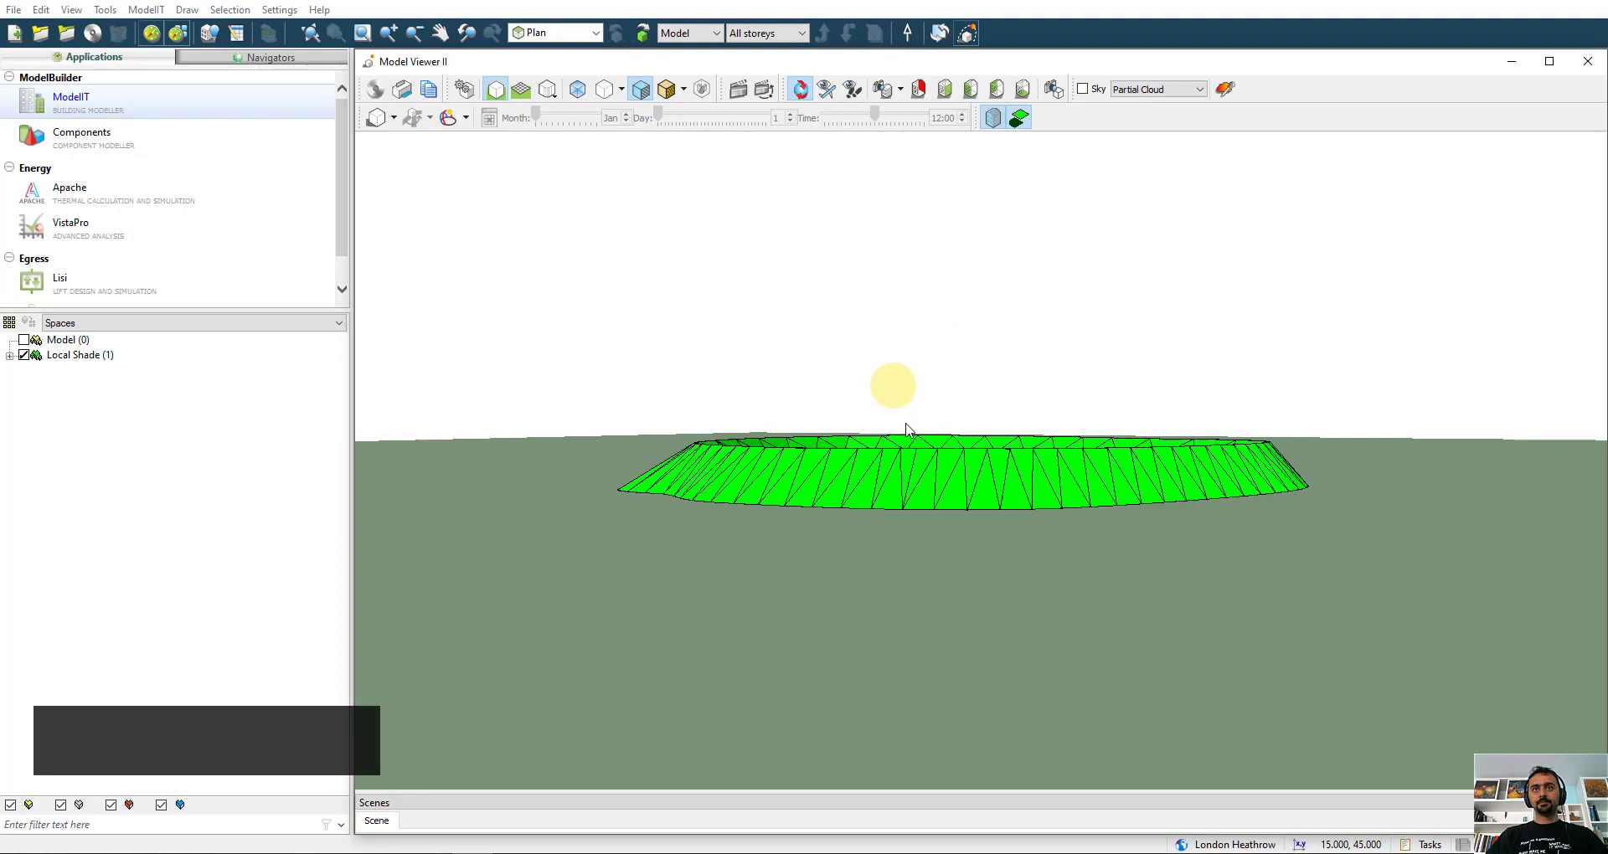
pyautogui.moveTo(890, 384)
pyautogui.mouseDown()
pyautogui.moveTo(1231, 716)
pyautogui.moveTo(1388, 686)
pyautogui.mouseUp()
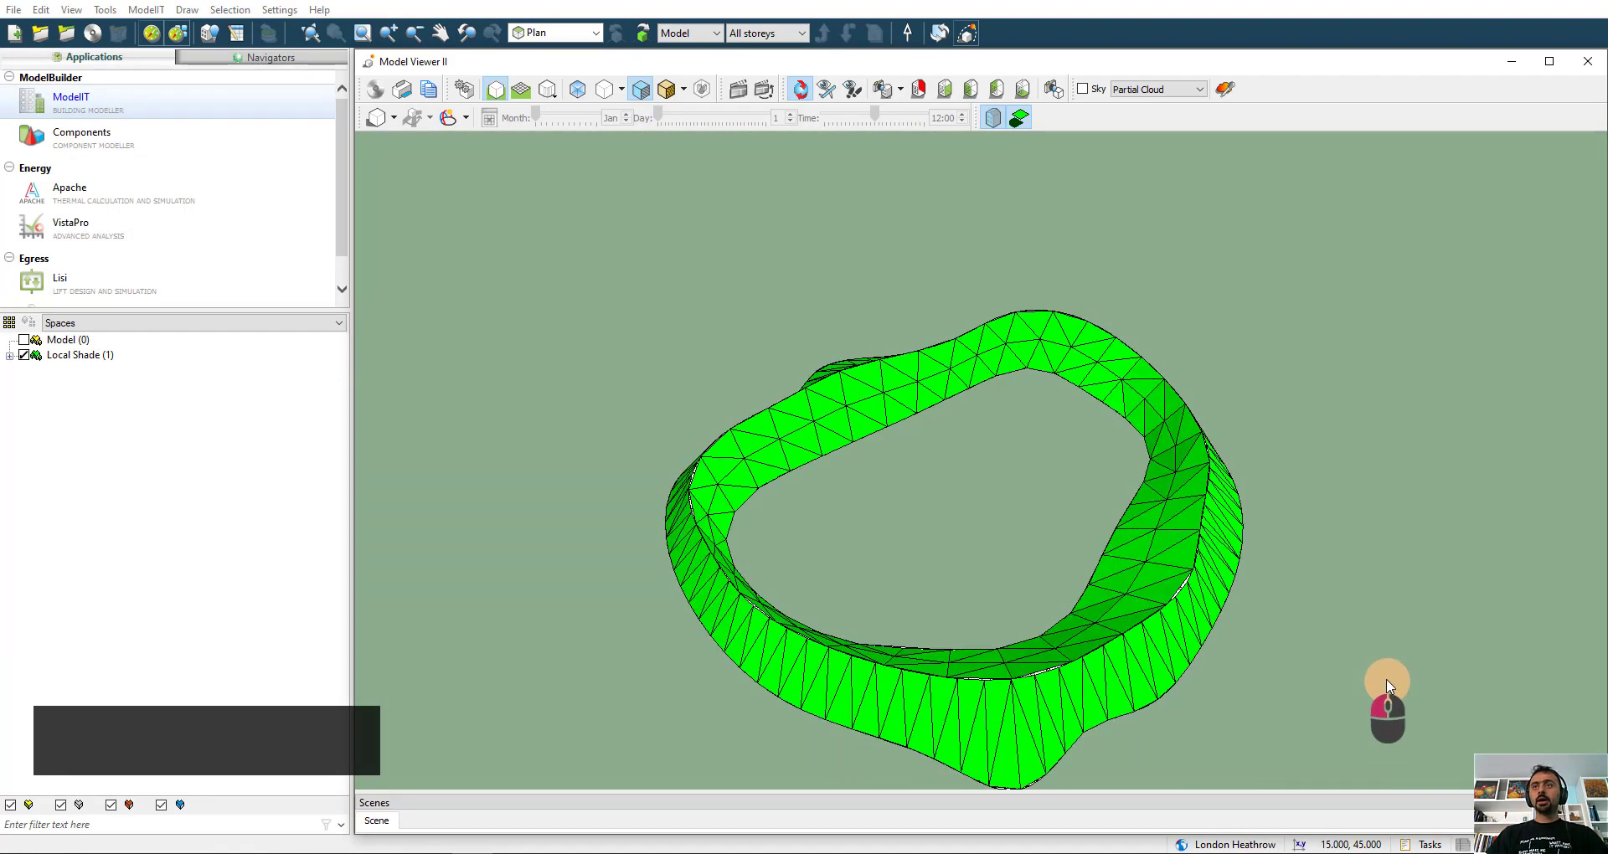
pyautogui.click(1587, 62)
pyautogui.click(9, 355)
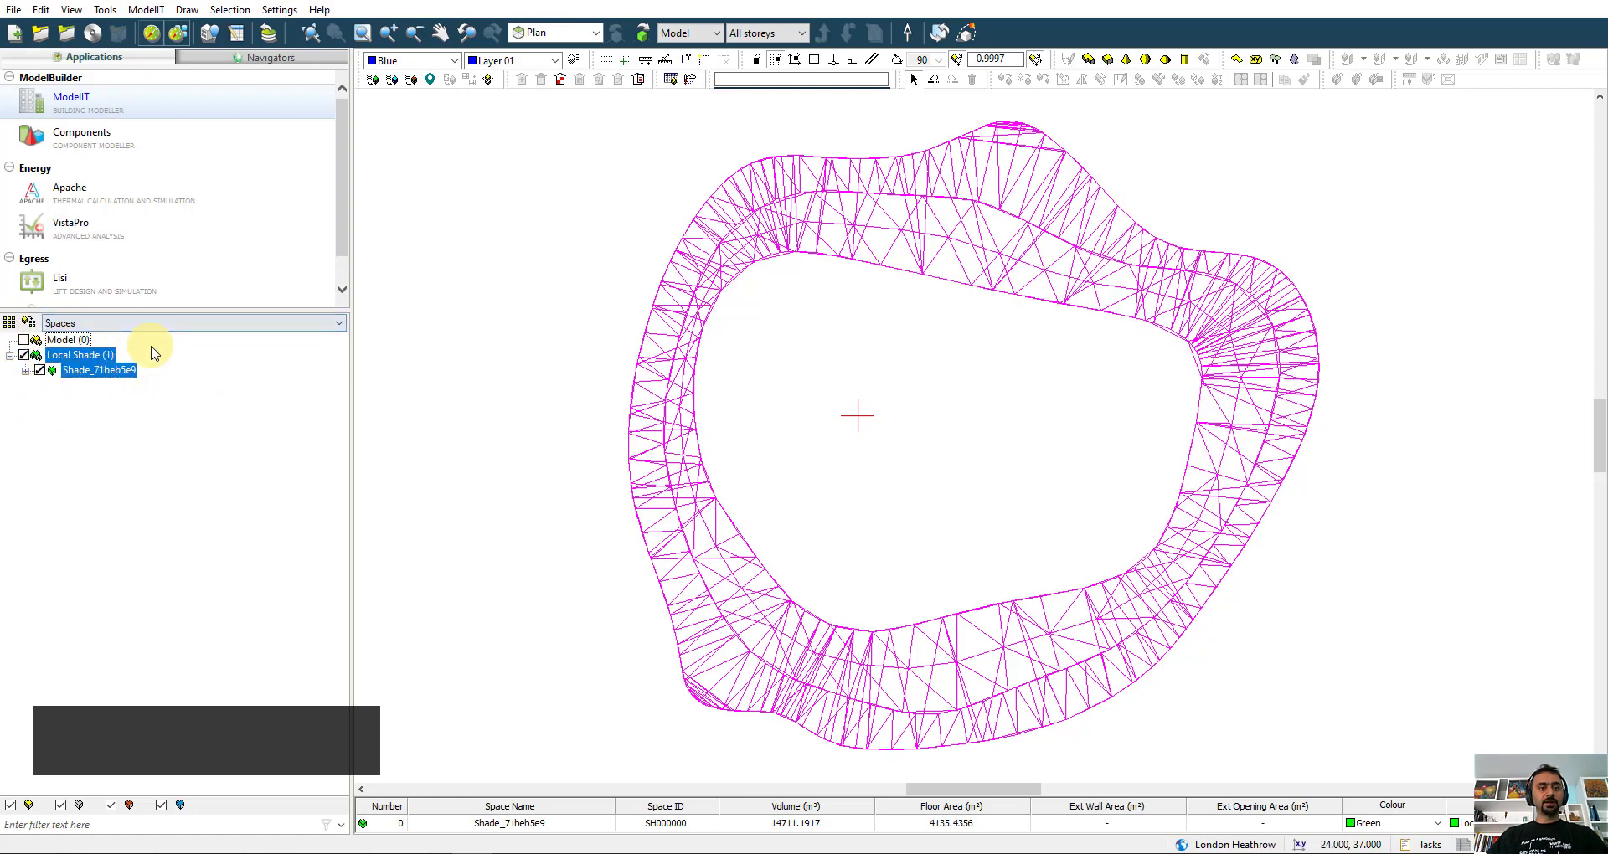
pyautogui.click(492, 638)
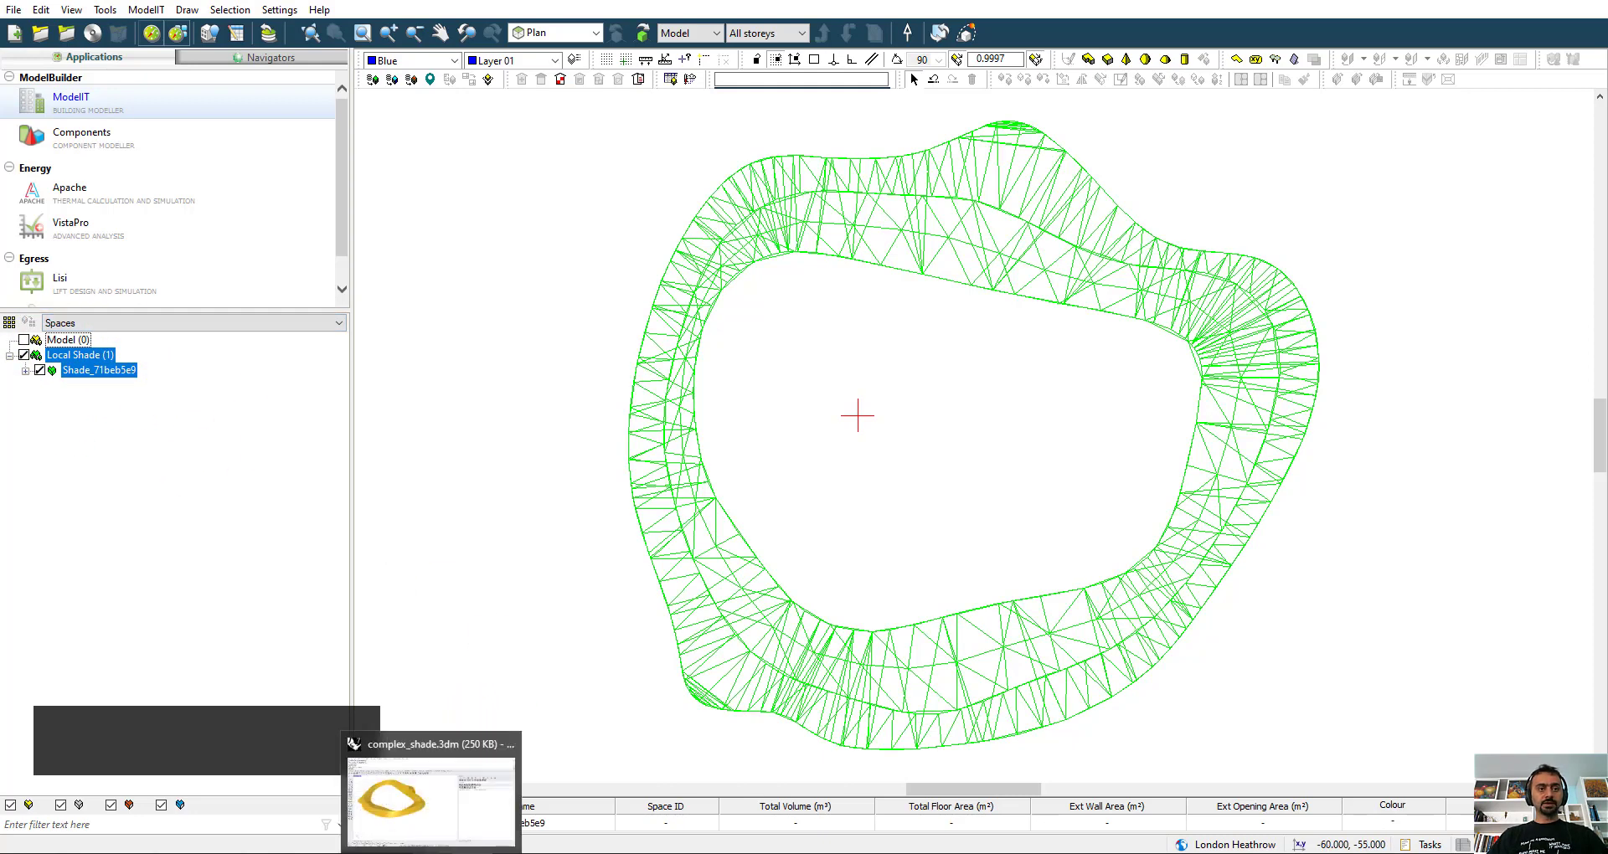
# - Switch to Grasshopper, move the attached_ toggle lower, and connect a new panel containing complex_shade to HB Shade's _name_ input
pyautogui.click(432, 853)
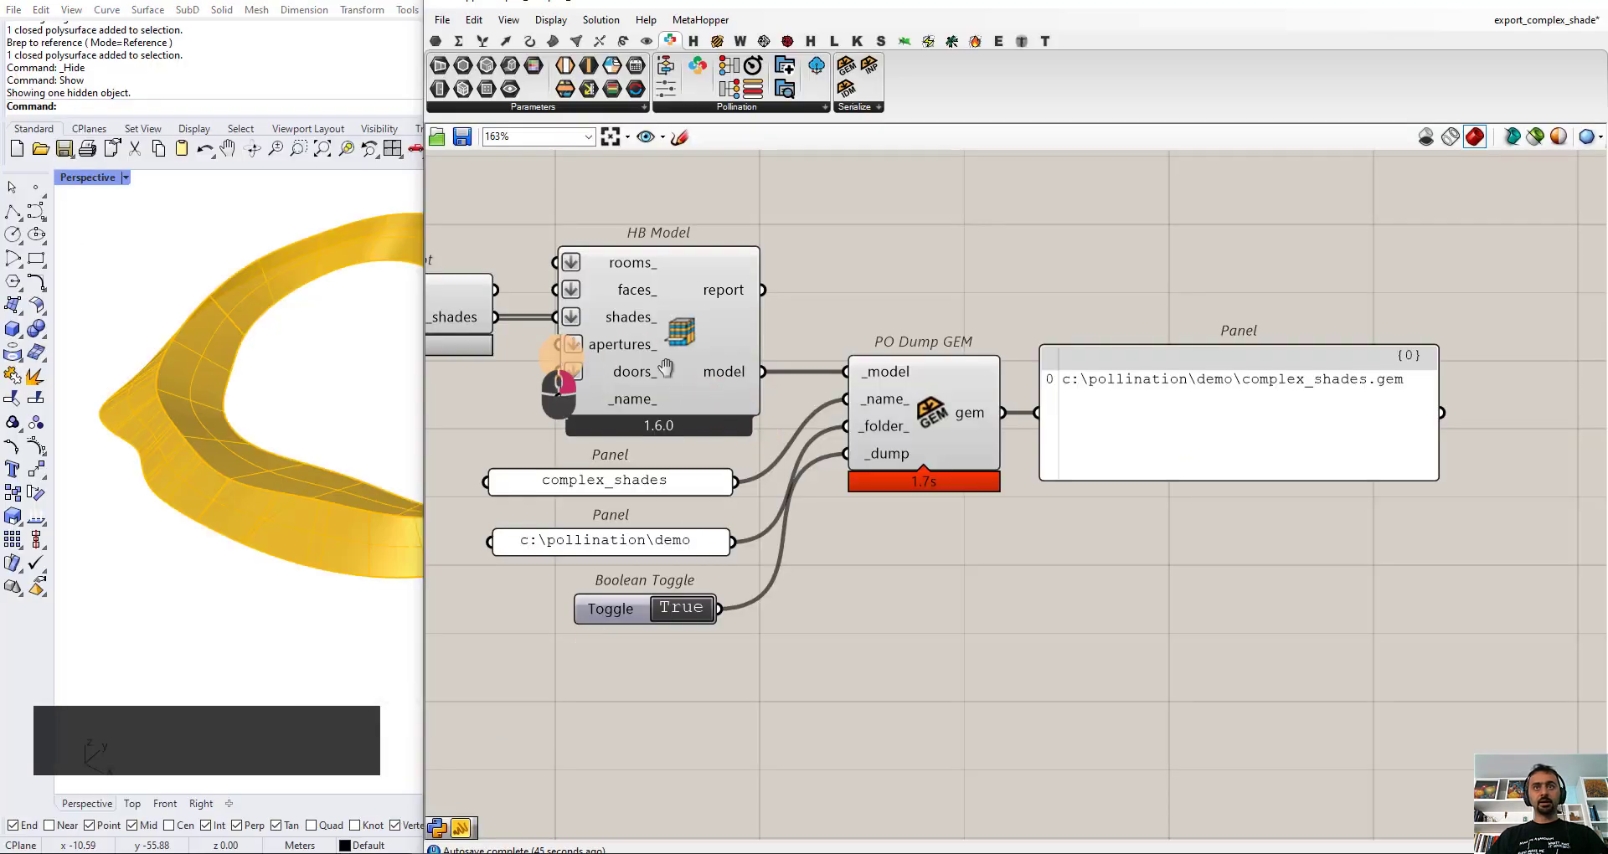
pyautogui.moveTo(555, 287); pyautogui.dragTo(1422, 477, button='right')
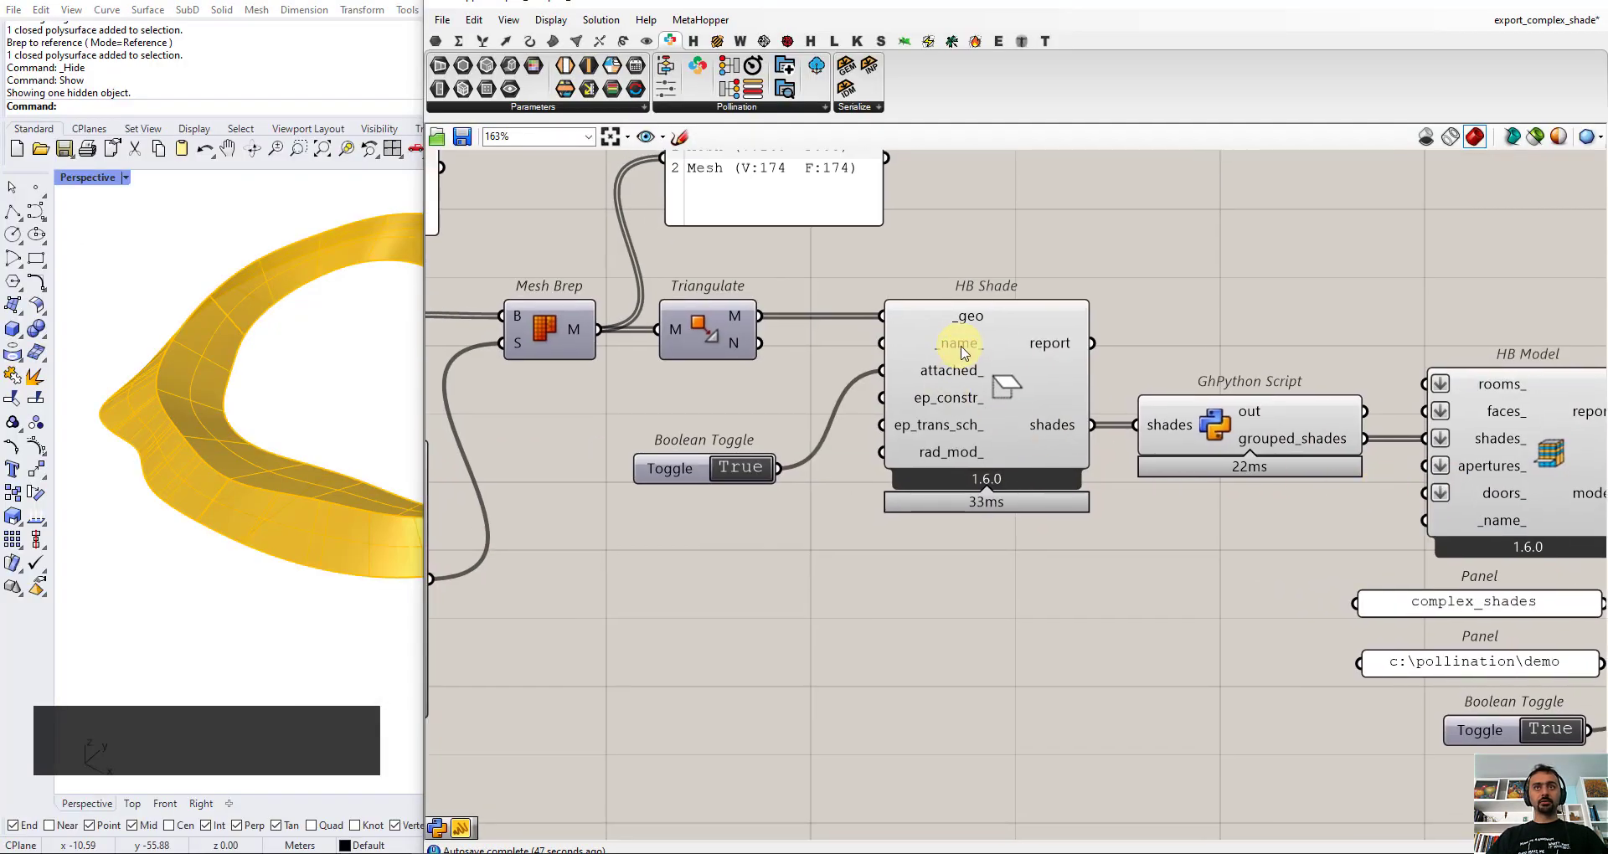
pyautogui.moveTo(706, 472); pyautogui.dragTo(708, 536)
pyautogui.doubleClick(648, 429)
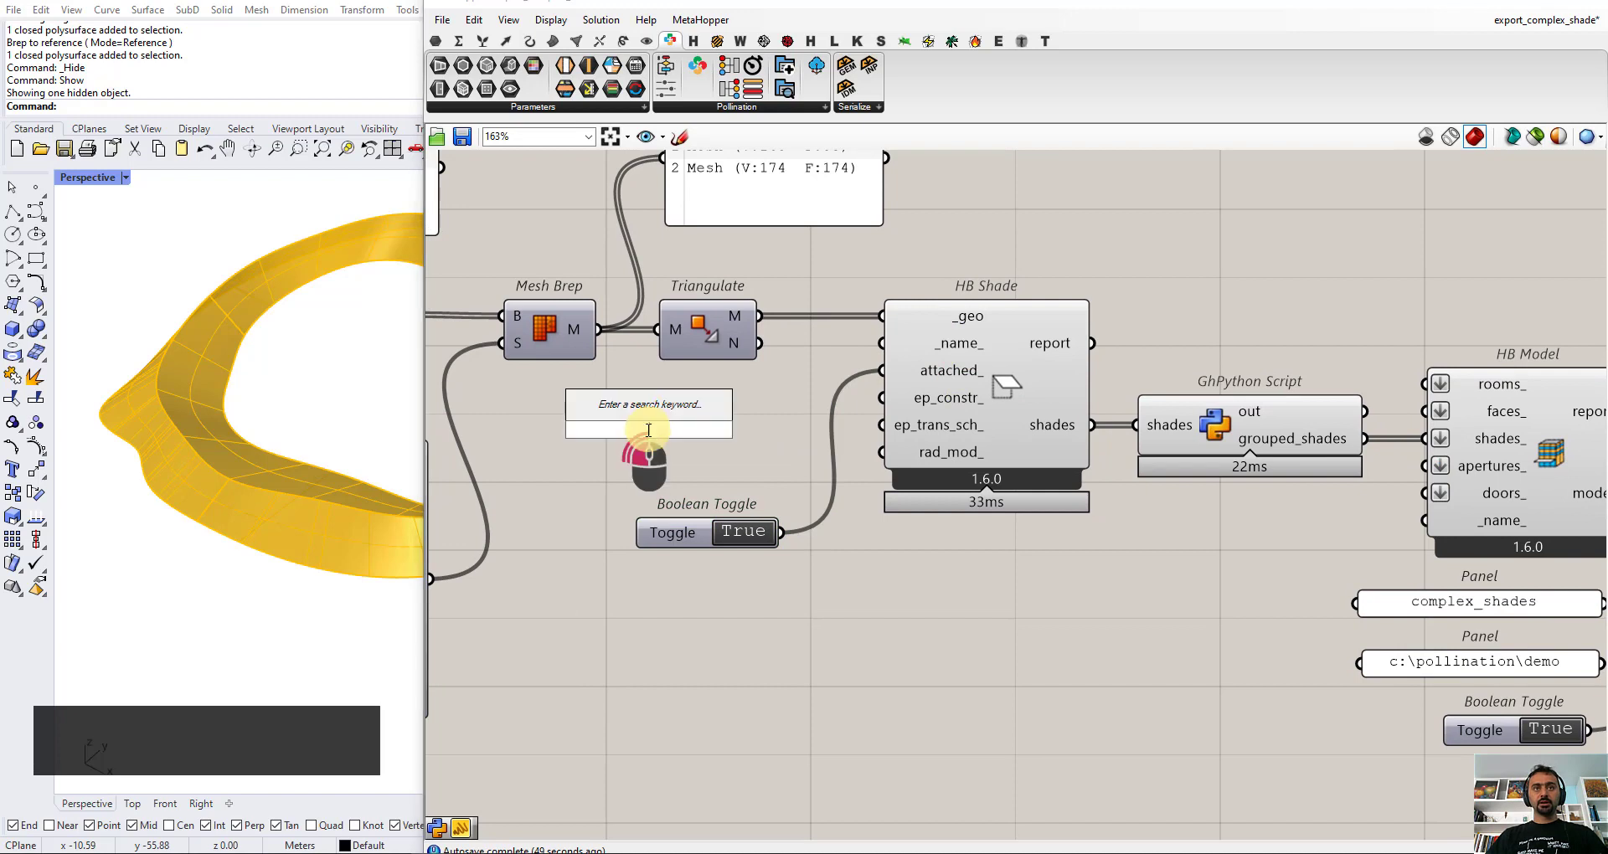
pyautogui.write('"comp')
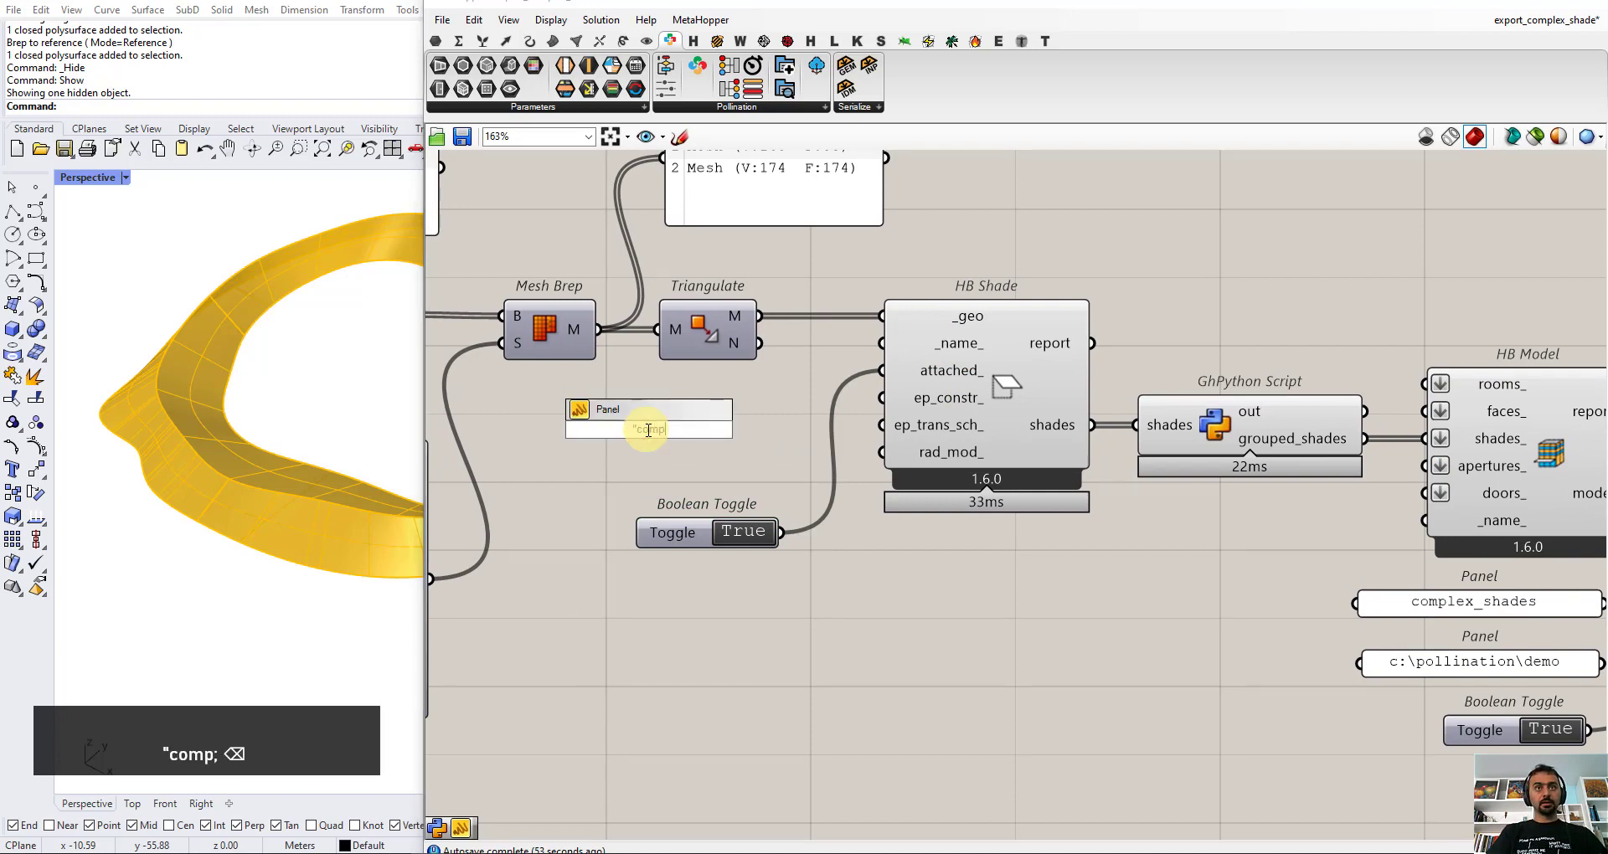
pyautogui.write('lex_shade')
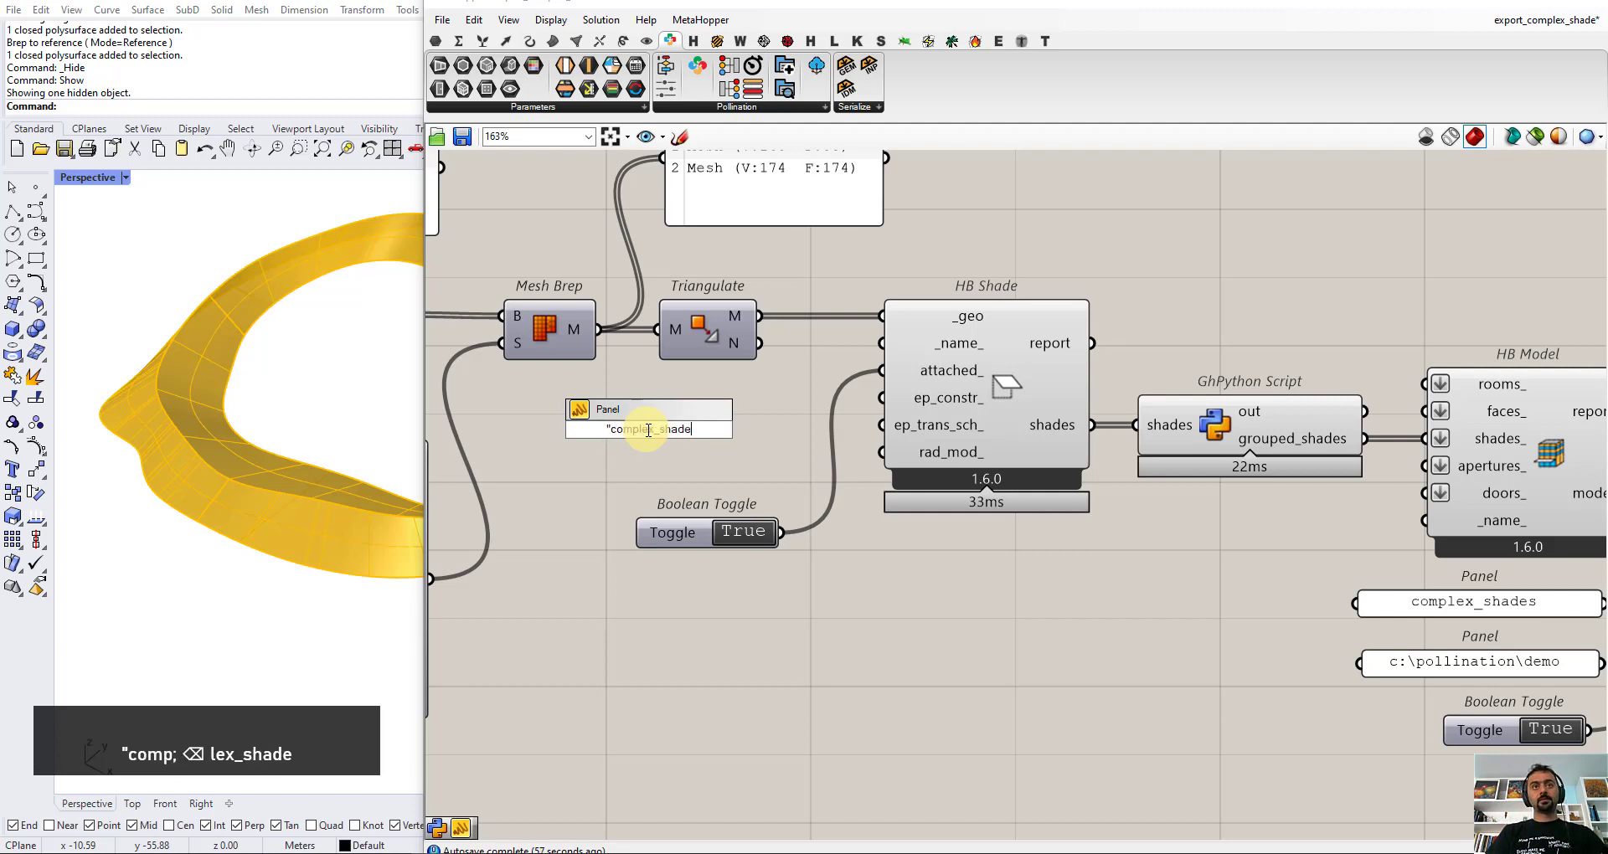
pyautogui.press('Return')
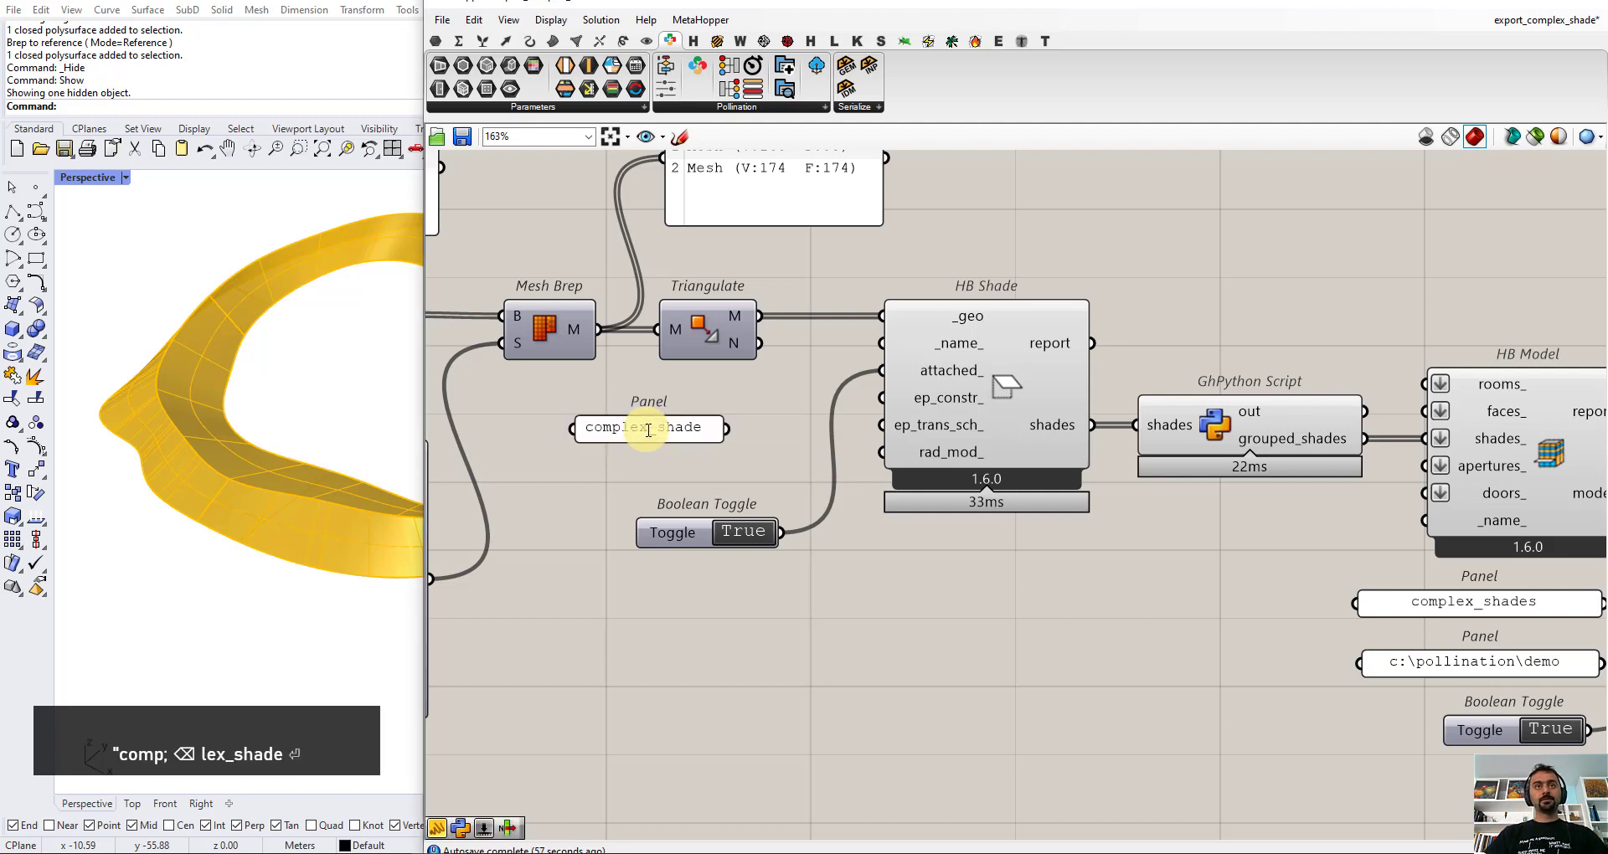
pyautogui.moveTo(725, 428); pyautogui.dragTo(930, 350)
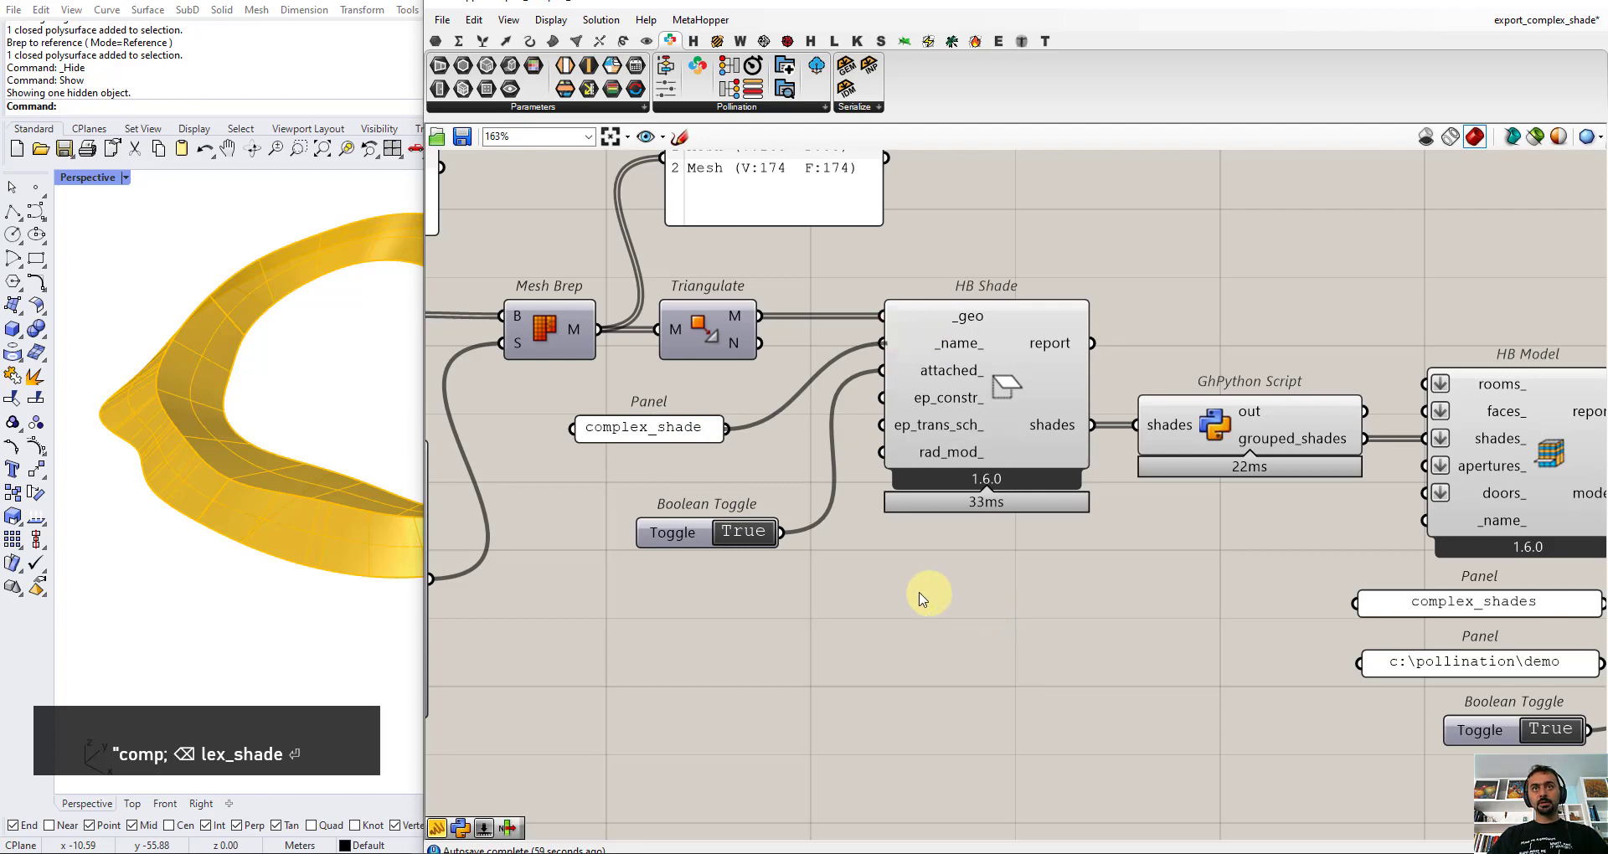
pyautogui.scroll(-5, 908, 592)
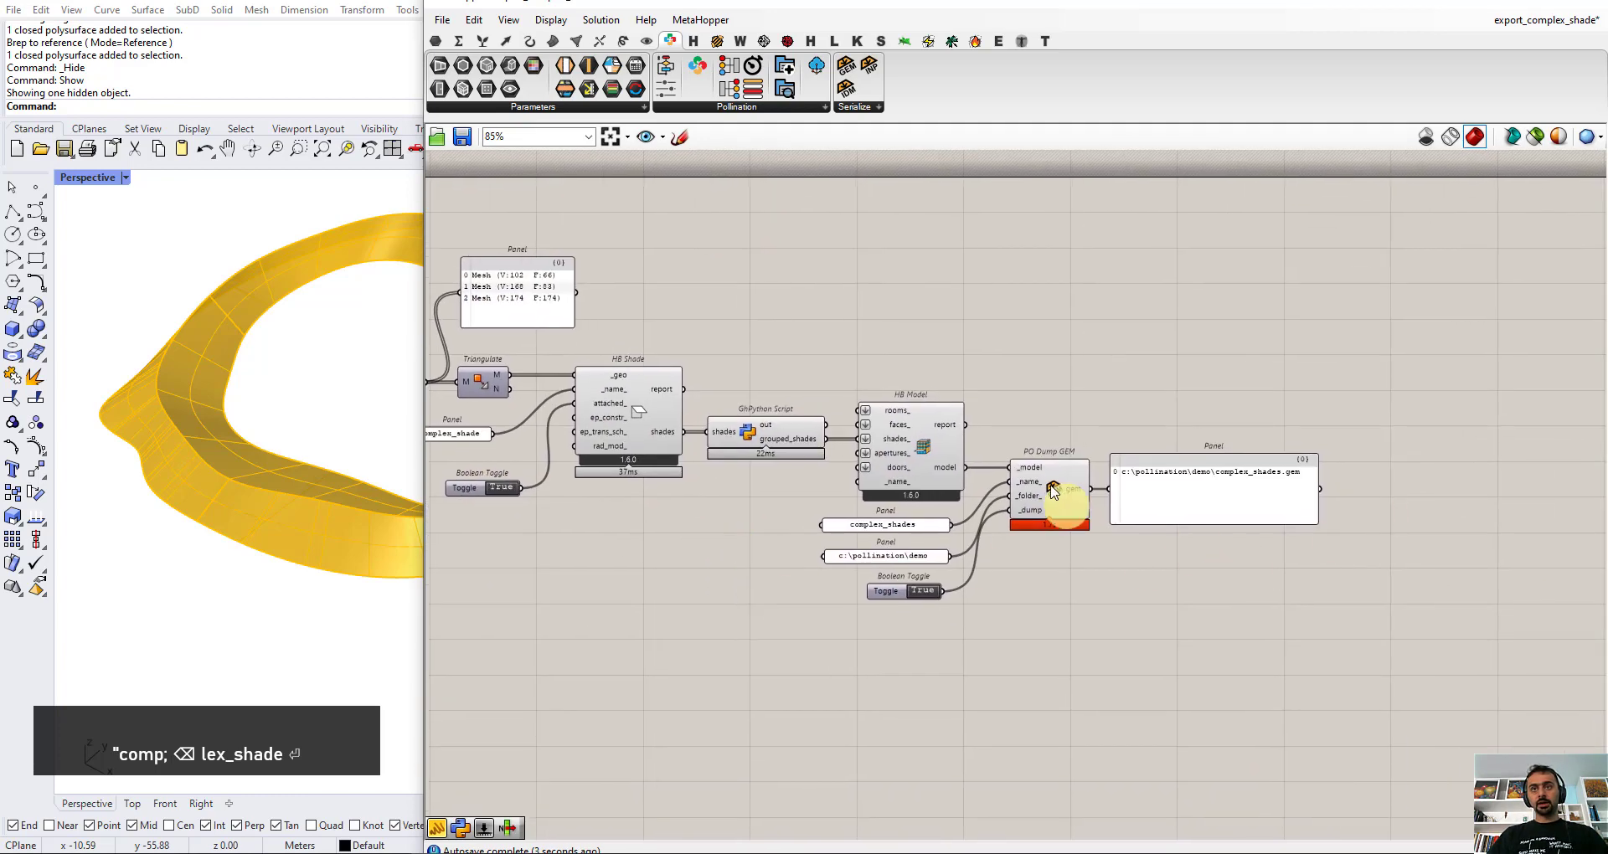
pyautogui.scroll(4, 962, 588)
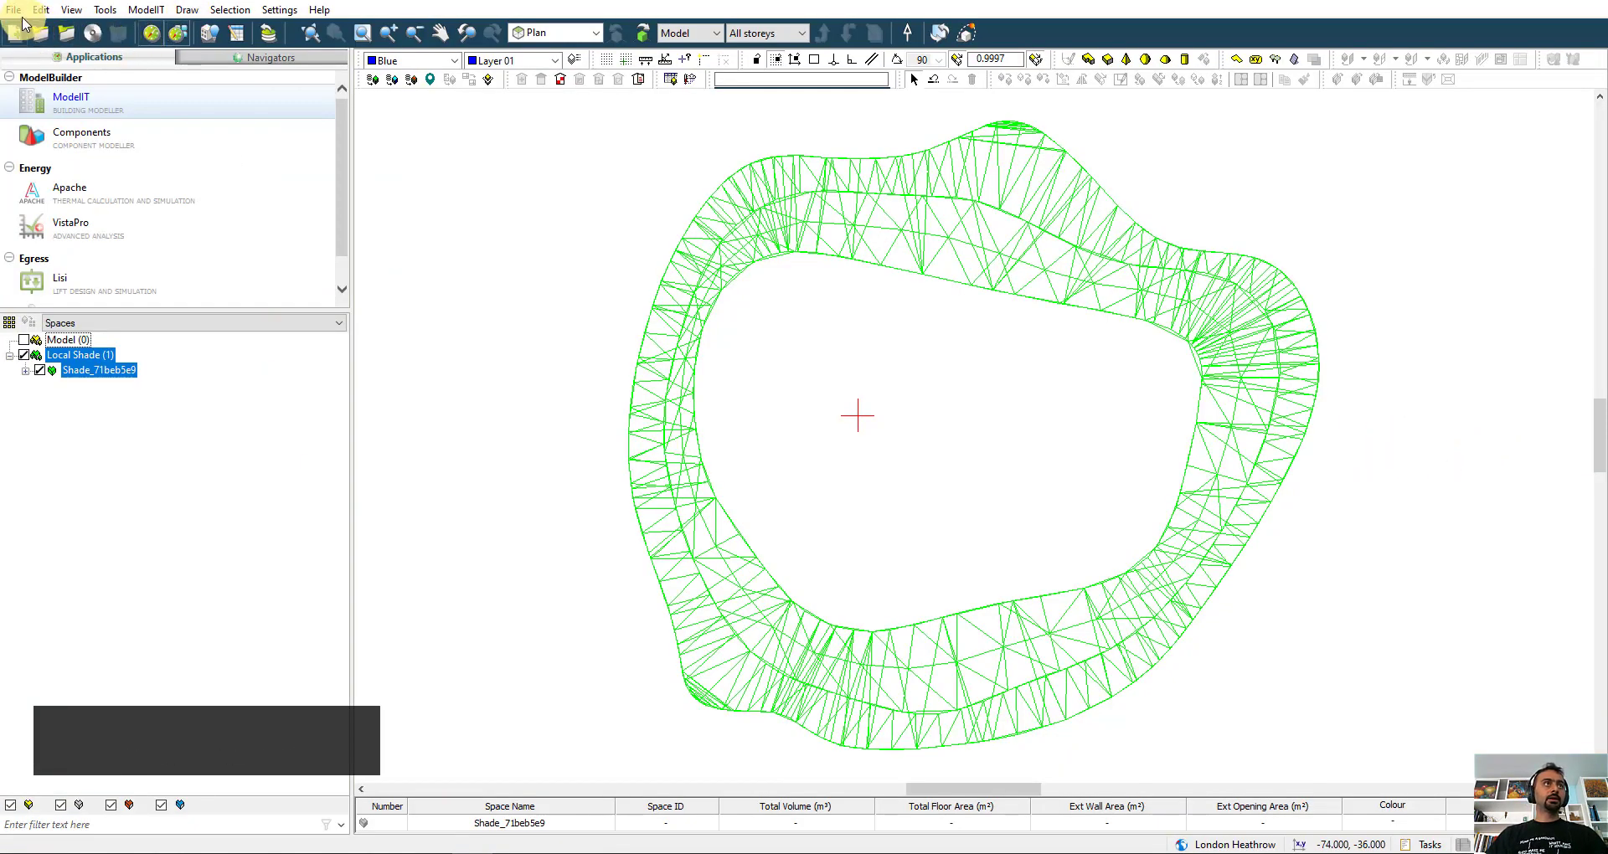
# - Switch to IES VE and quick-create a new empty project without saving the changes to the untitled model
pyautogui.click(16, 17)
pyautogui.click(72, 28)
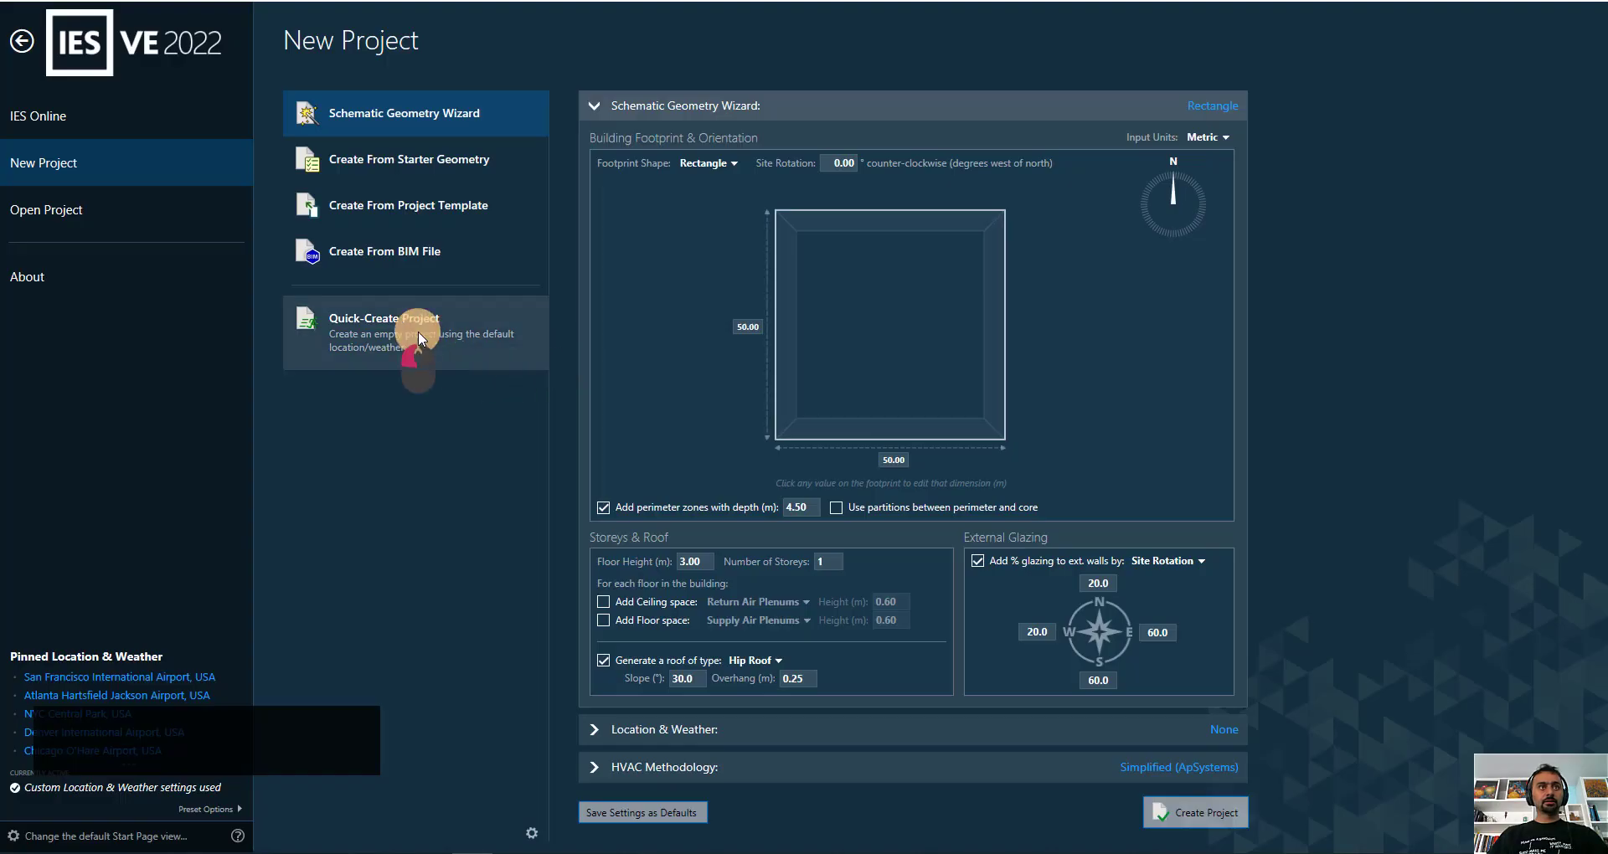
pyautogui.click(417, 330)
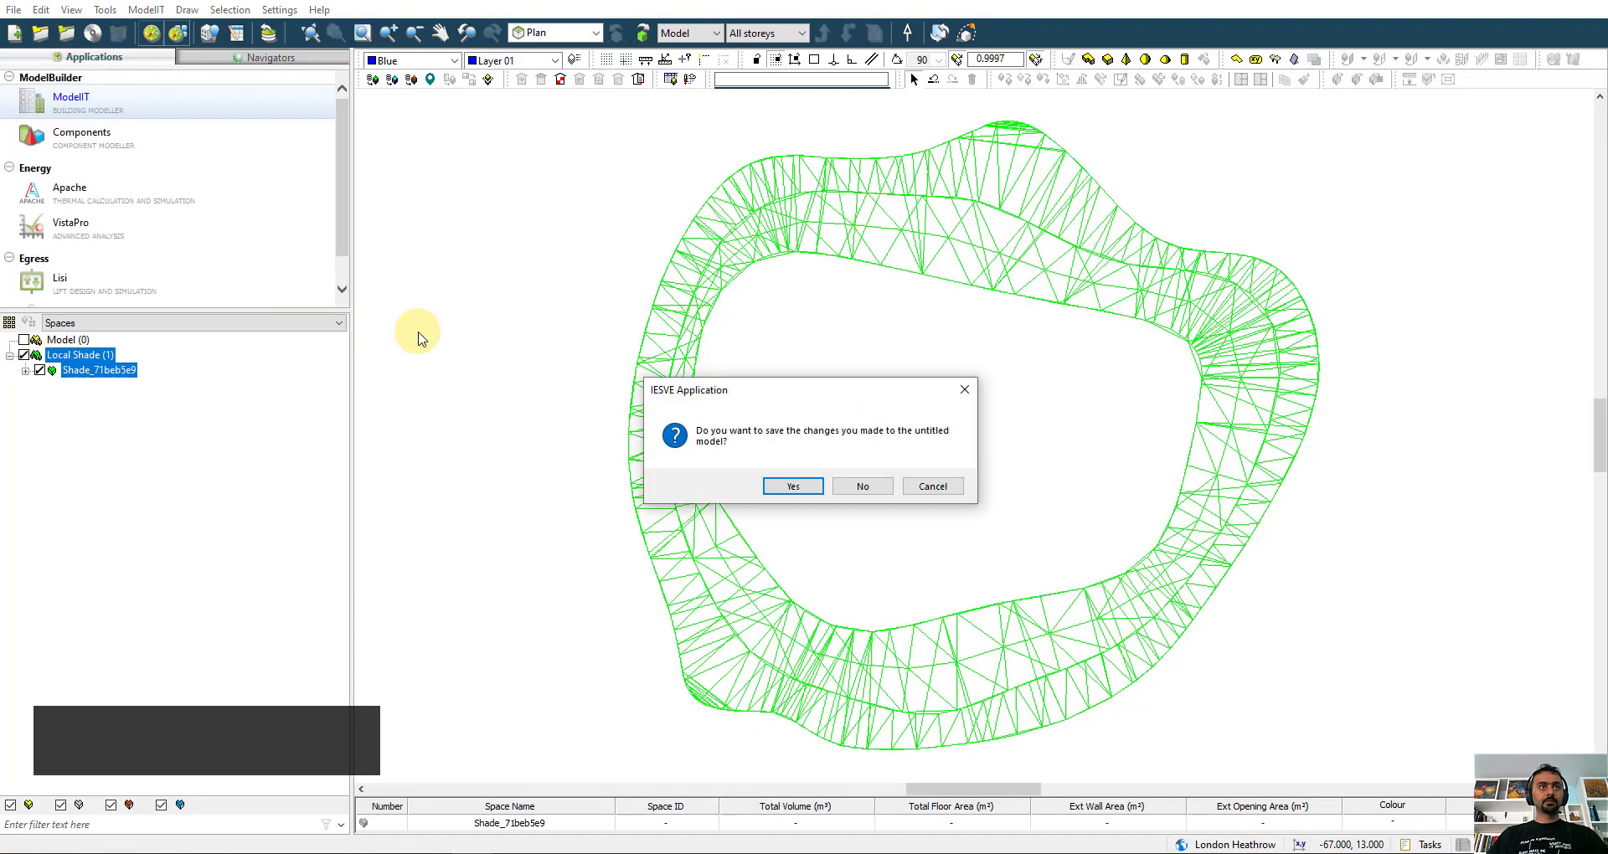
pyautogui.click(848, 486)
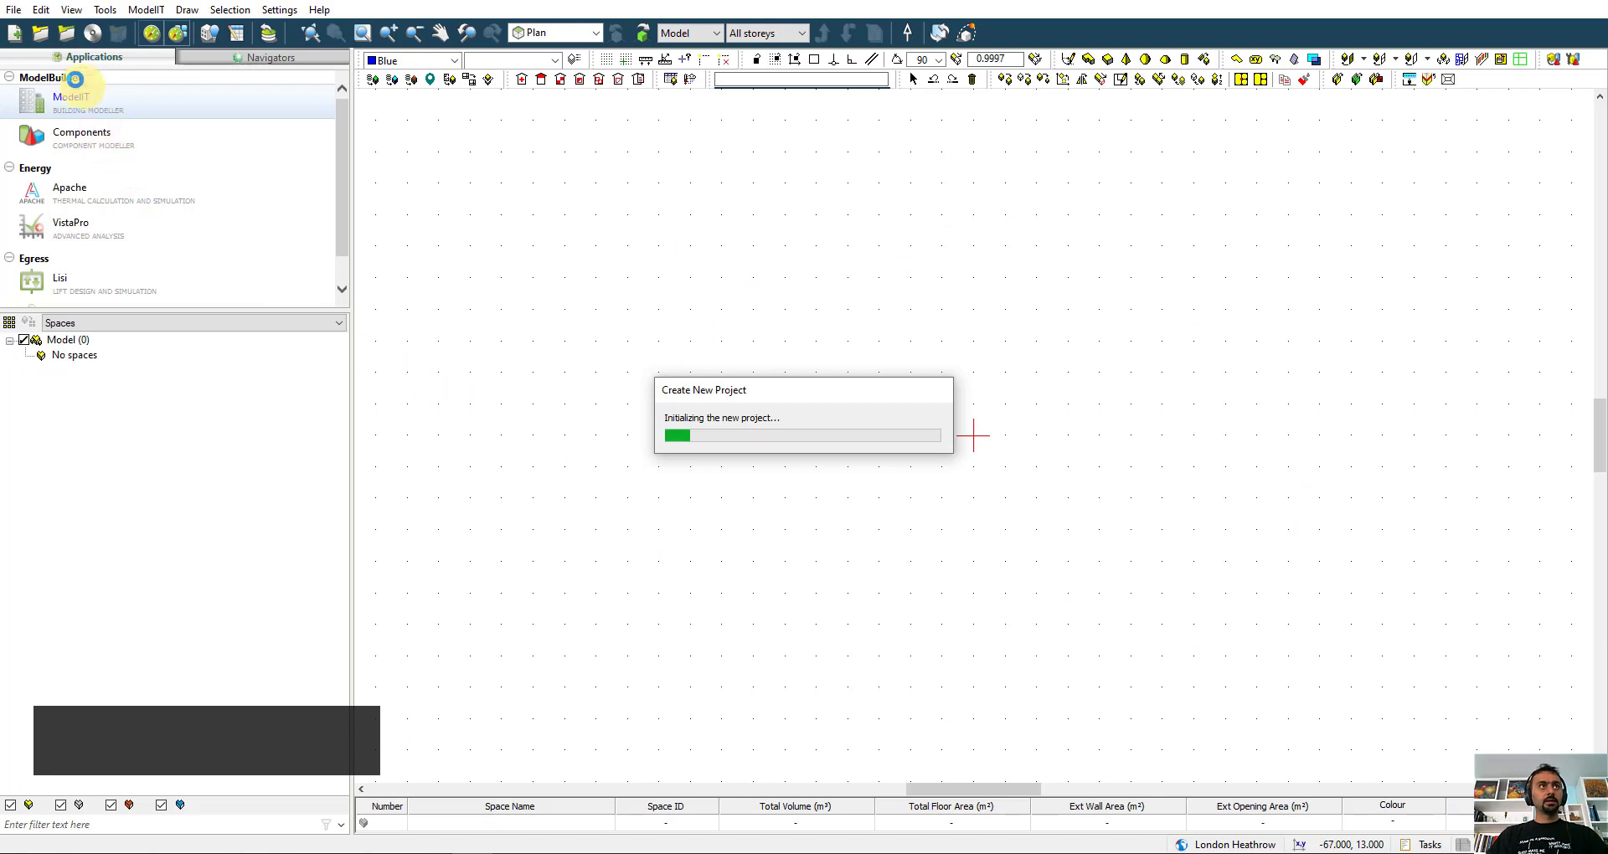
# - Import complex_shades.gem from the demo folder as a BIM file, using the GEM file type, and complete the import
pyautogui.click(13, 9)
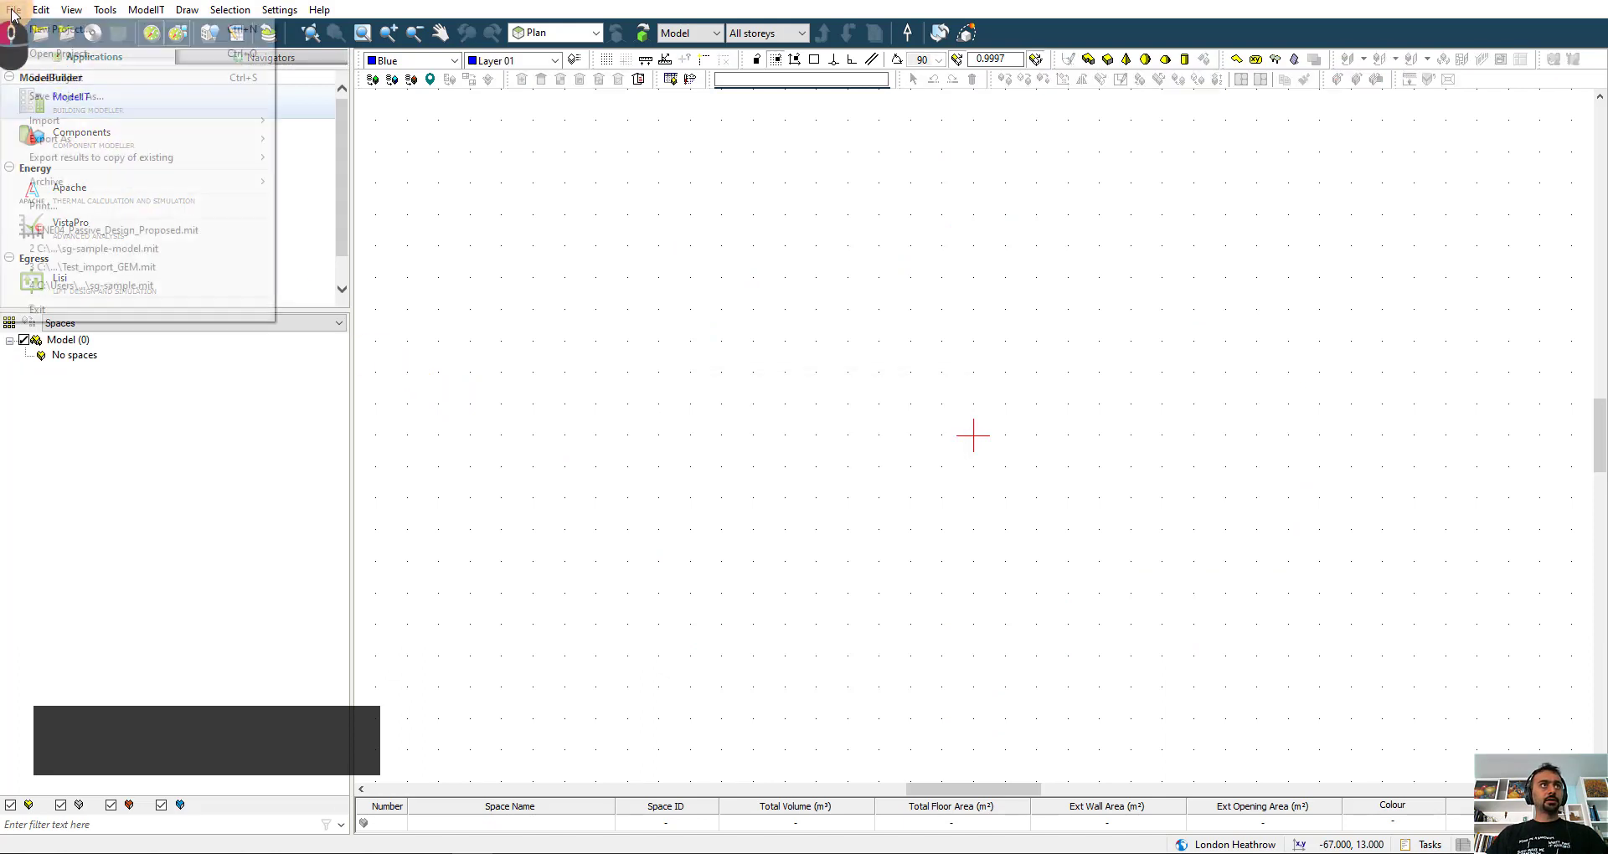
pyautogui.click(87, 124)
pyautogui.click(374, 126)
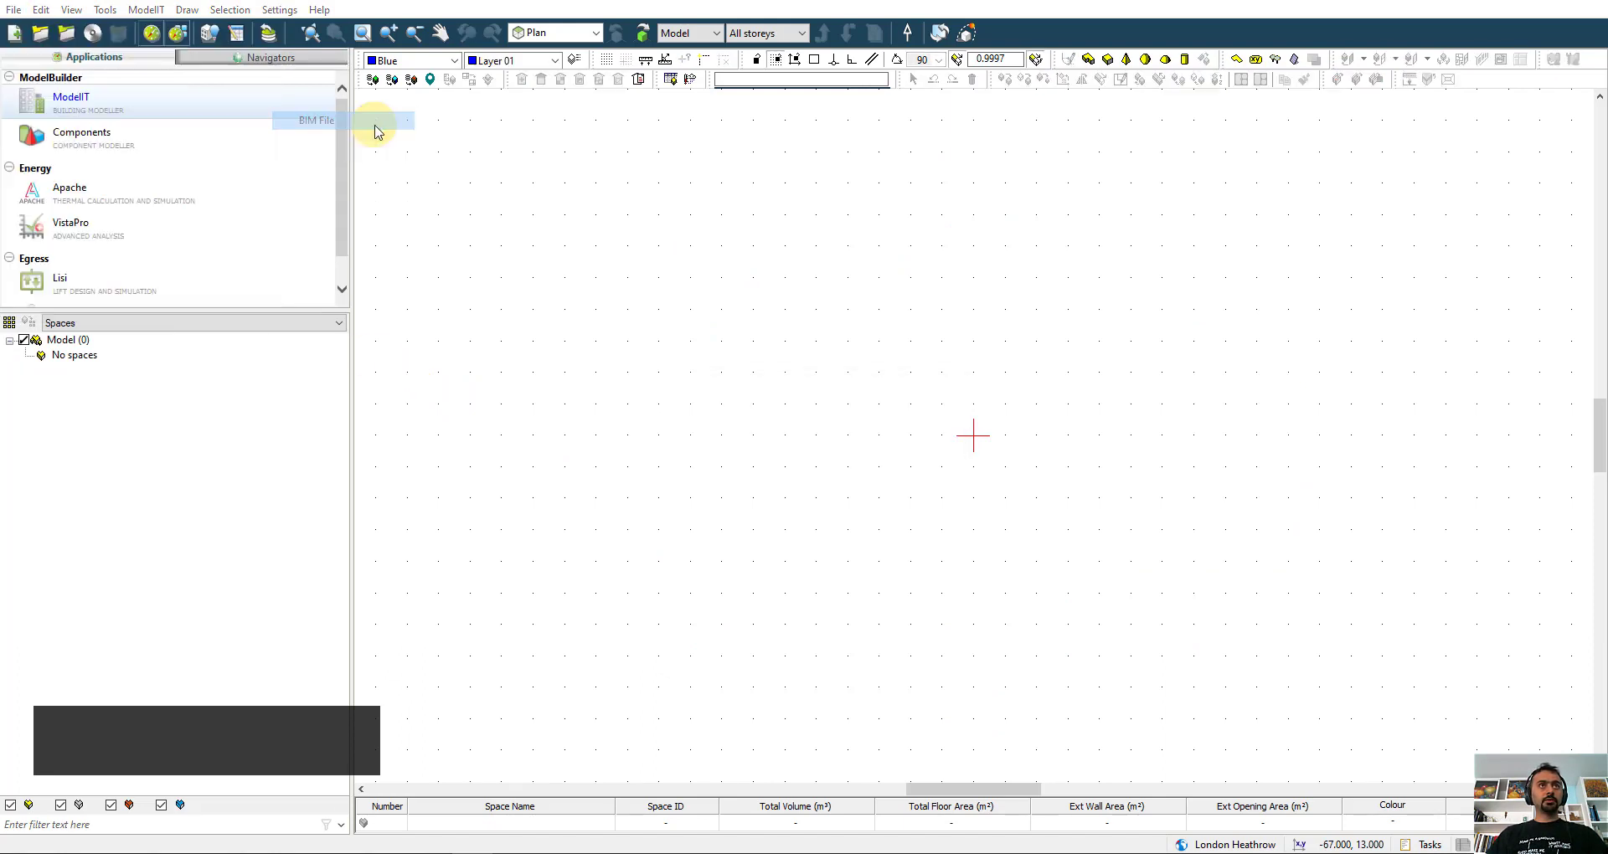
pyautogui.click(727, 418)
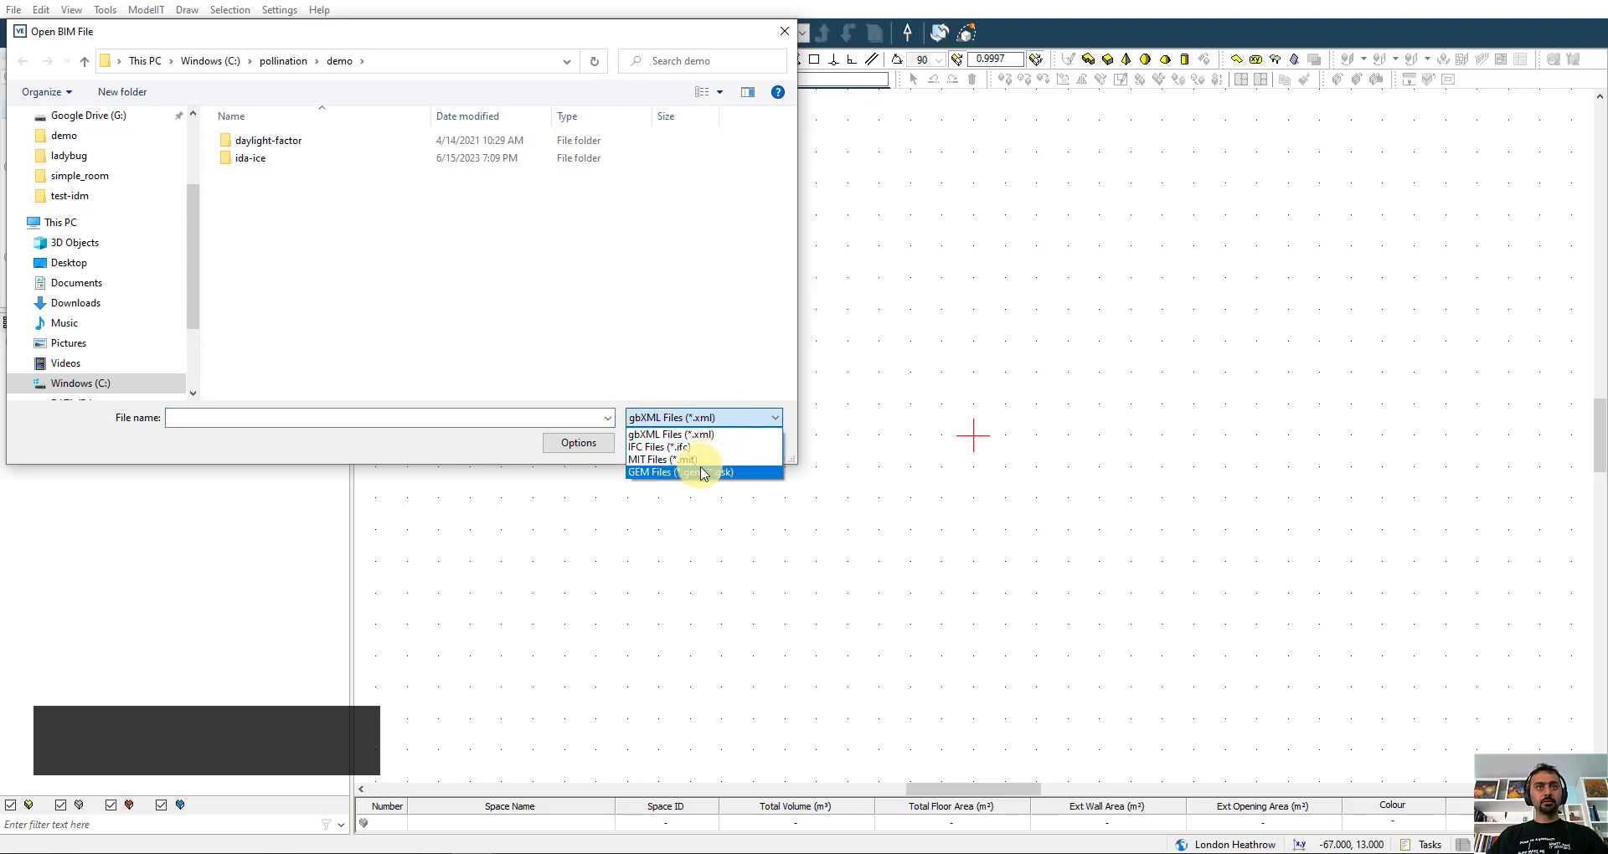
pyautogui.click(704, 465)
pyautogui.click(293, 194)
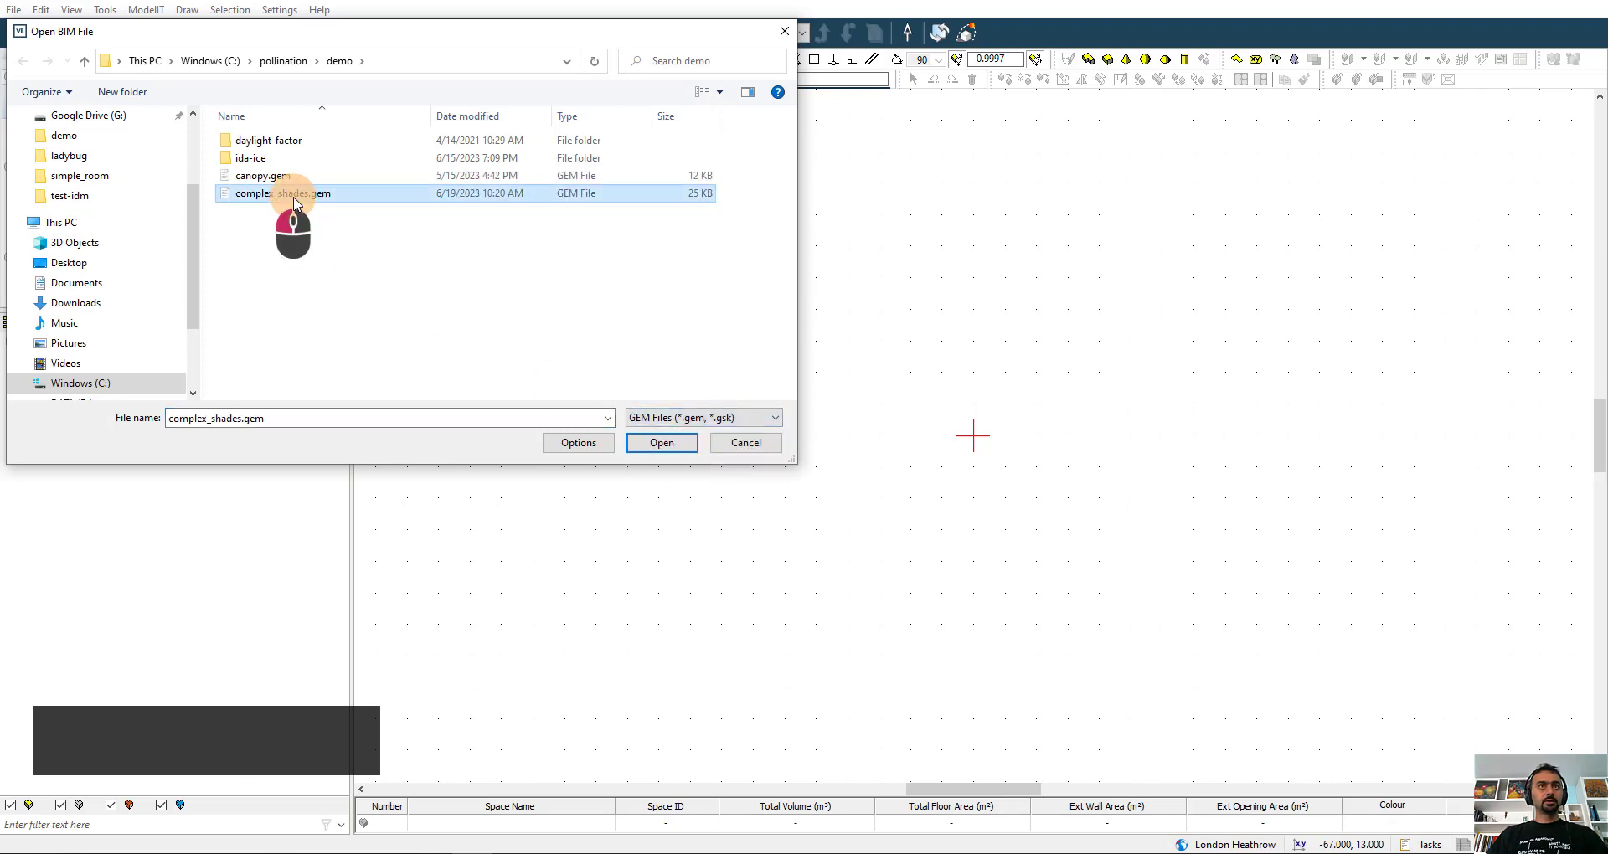
pyautogui.click(657, 442)
pyautogui.click(995, 254)
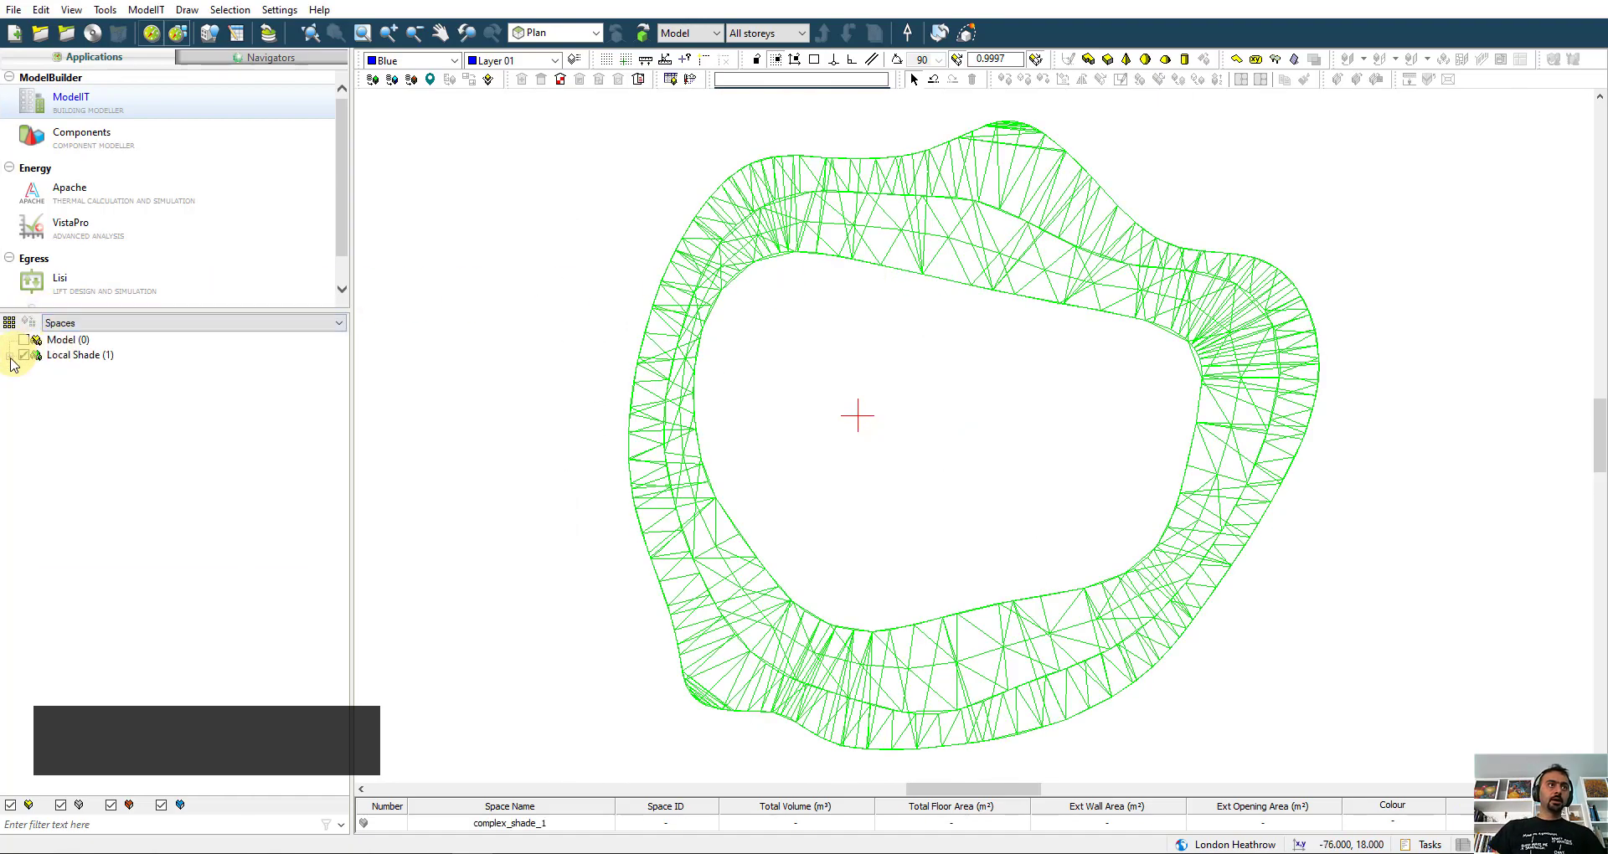
# - Expand the Local Shade group, select the imported shade to check its name, and clear the selection
pyautogui.click(92, 370)
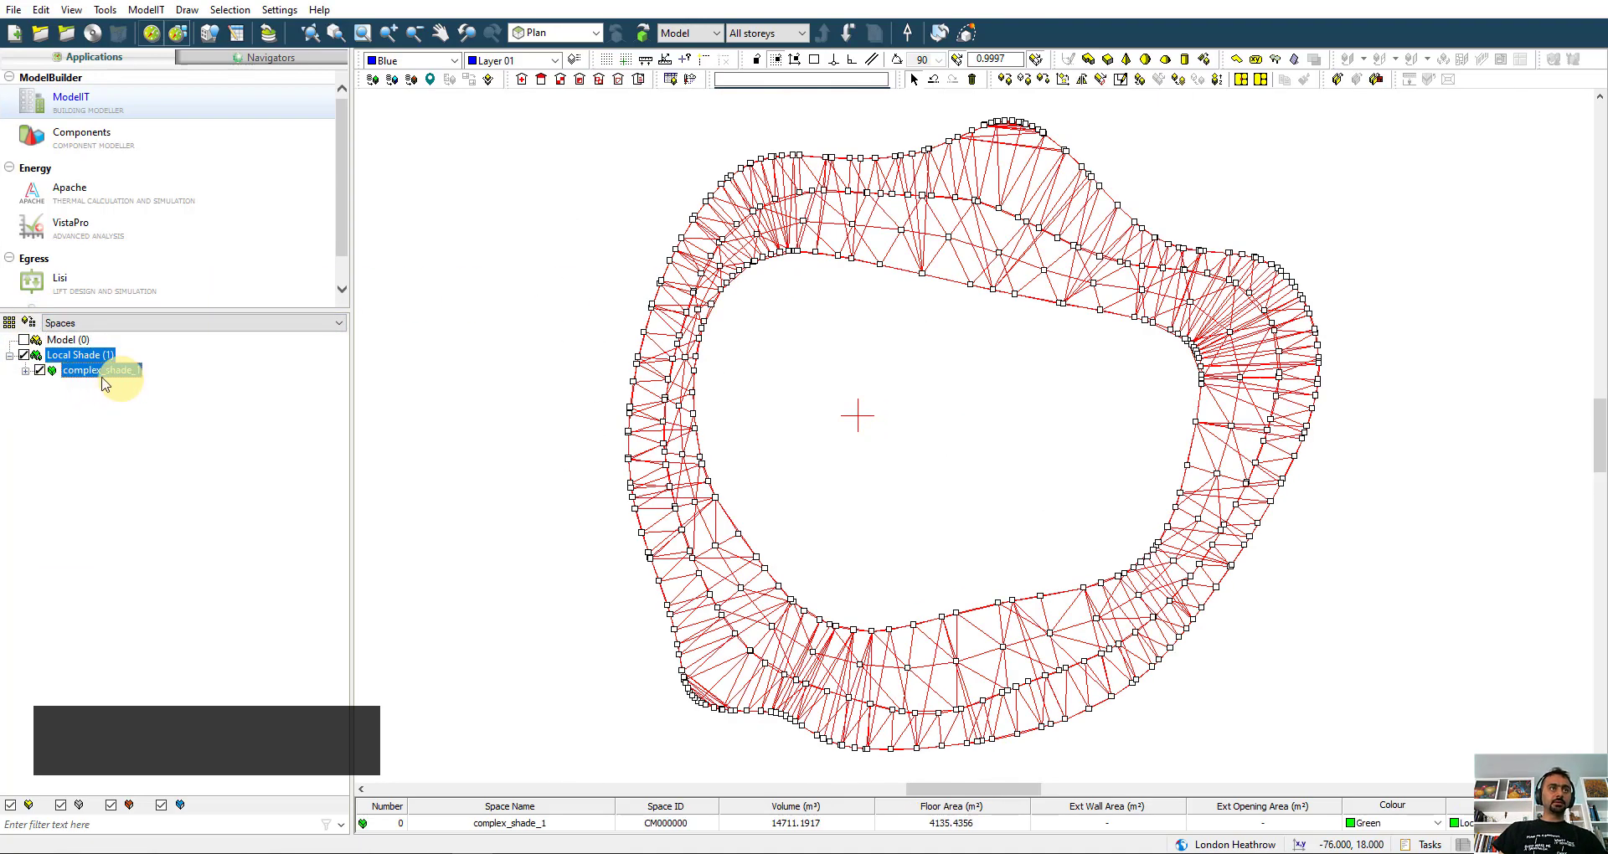
pyautogui.click(119, 446)
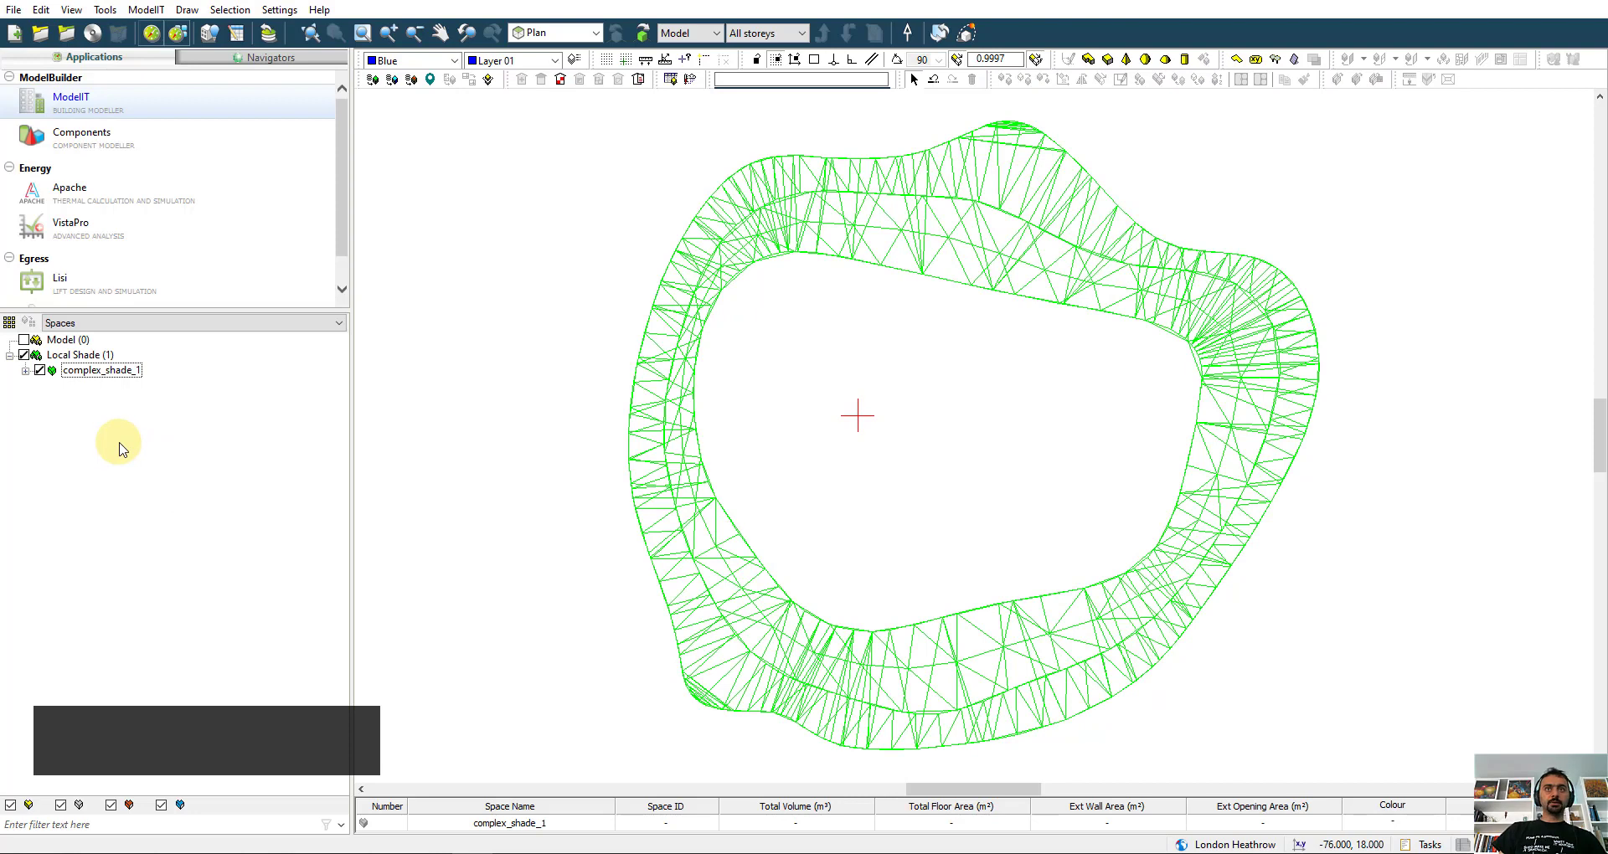